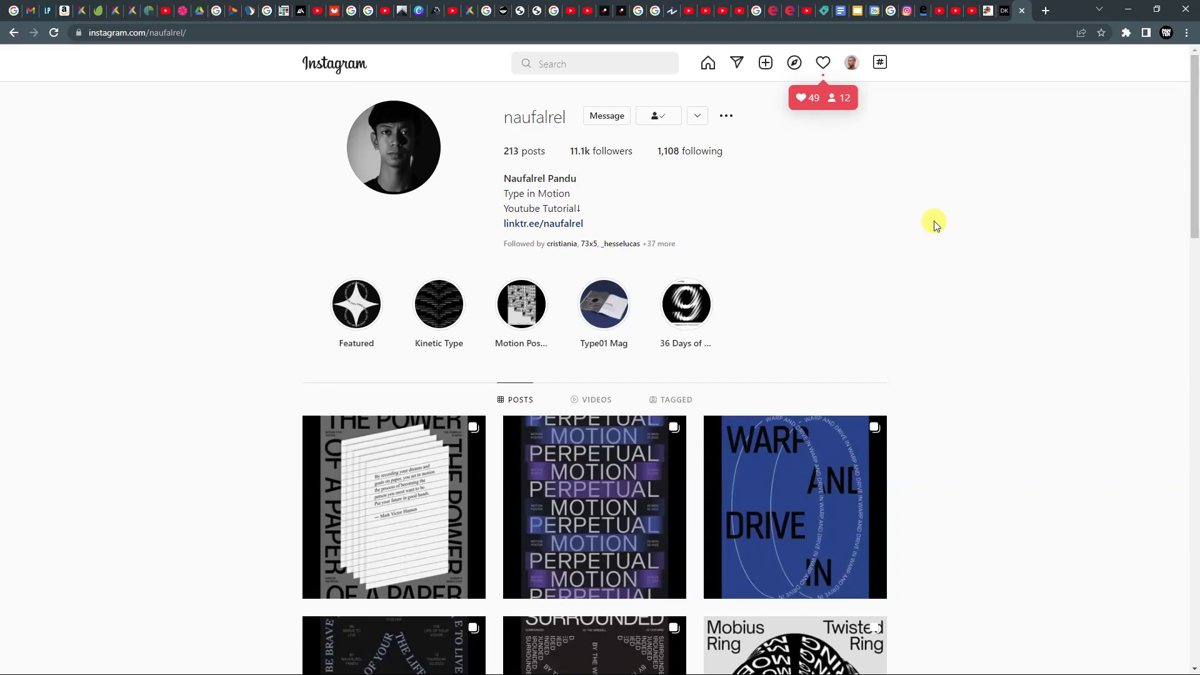
- Browse the Instagram profile's posts and examine the Mobius Ring / Twisted Ring After Effects tutorial post
drag(493, 114, 613, 176)
scroll(780, 241, down, 5)
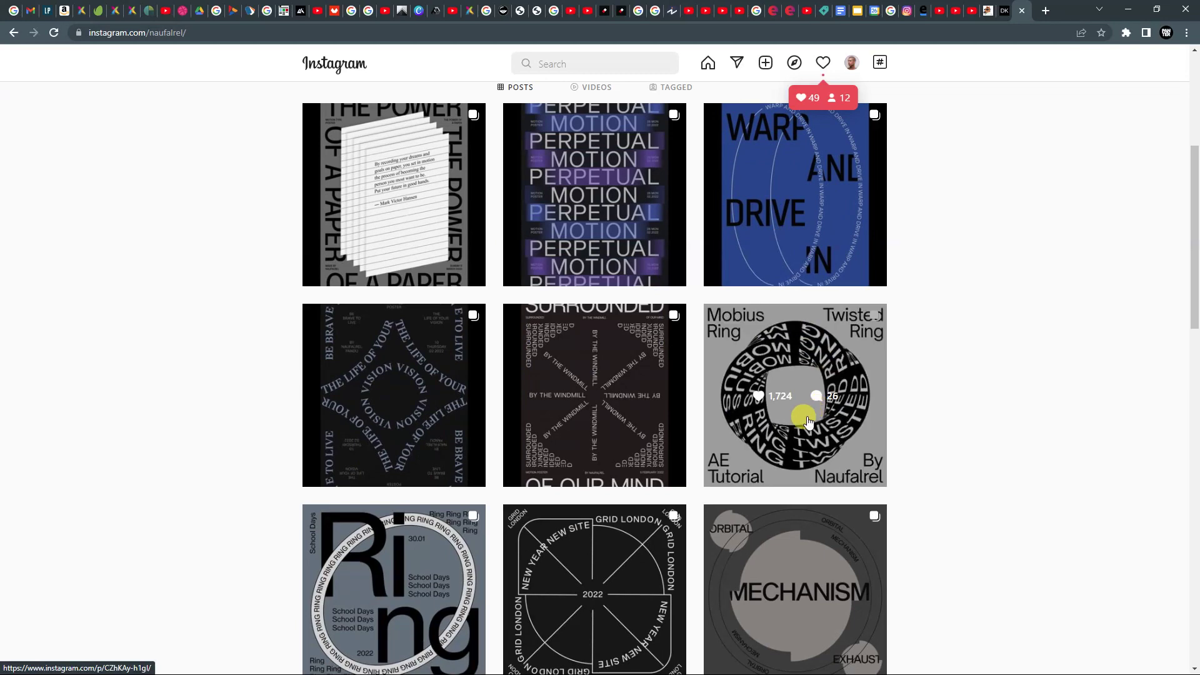
click(808, 422)
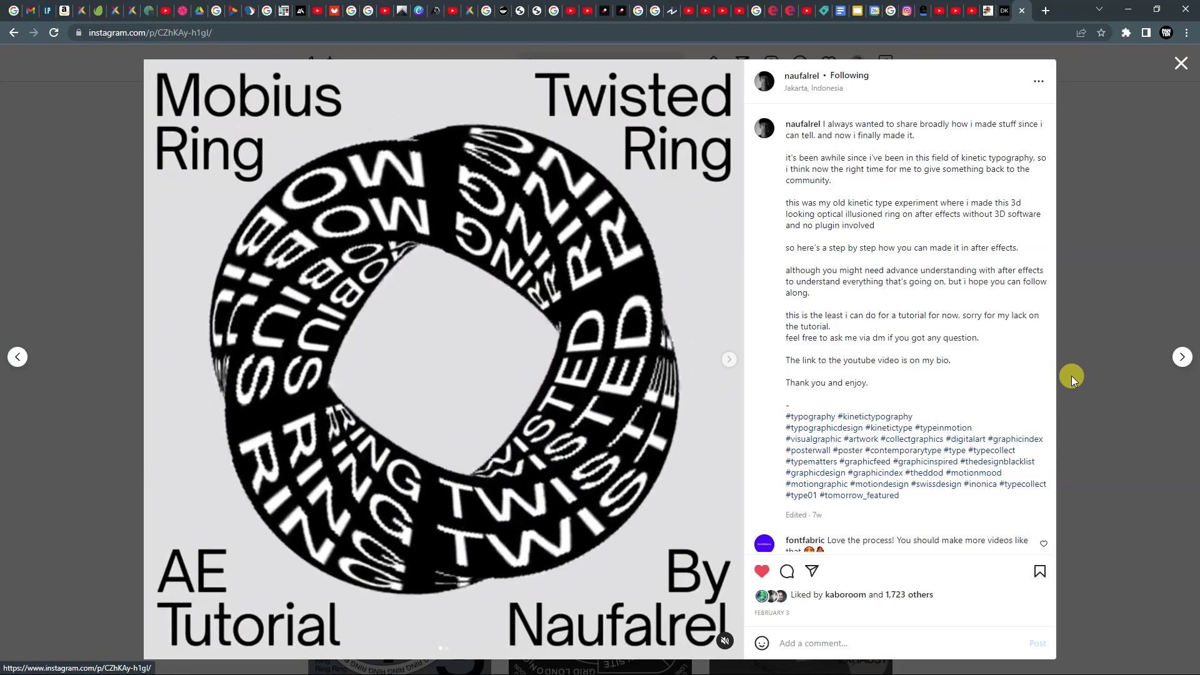
click(1071, 376)
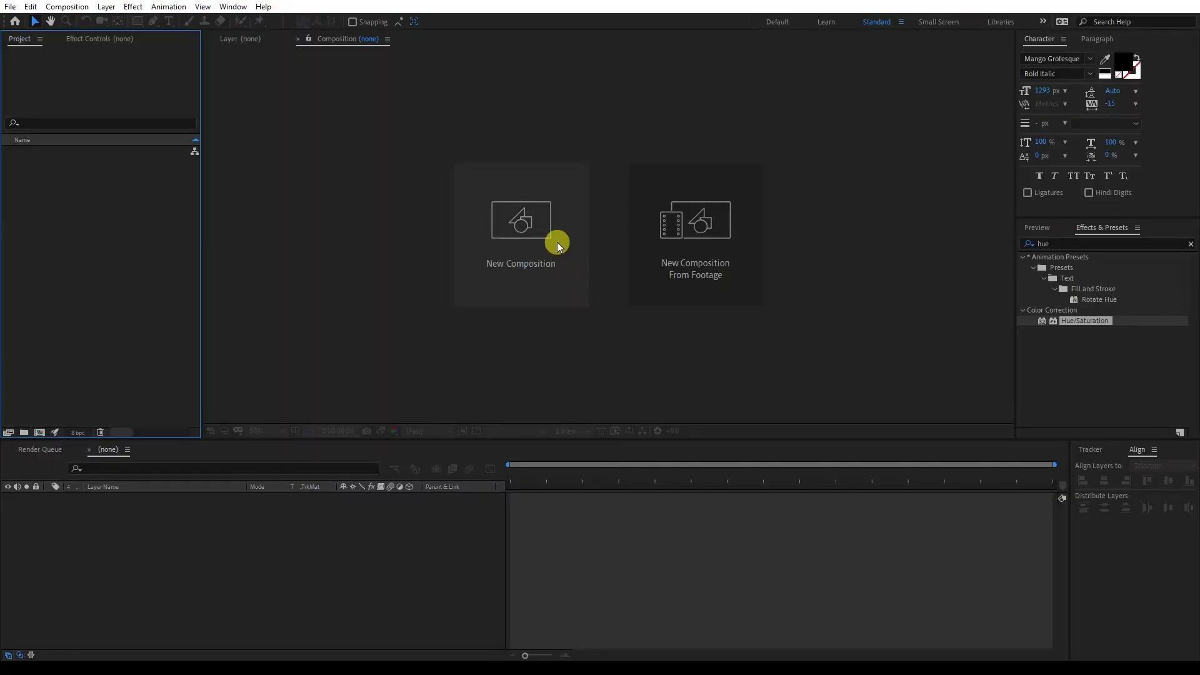
- Switch to After Effects and create a new composition measuring 1920 × 1080 px
click(516, 227)
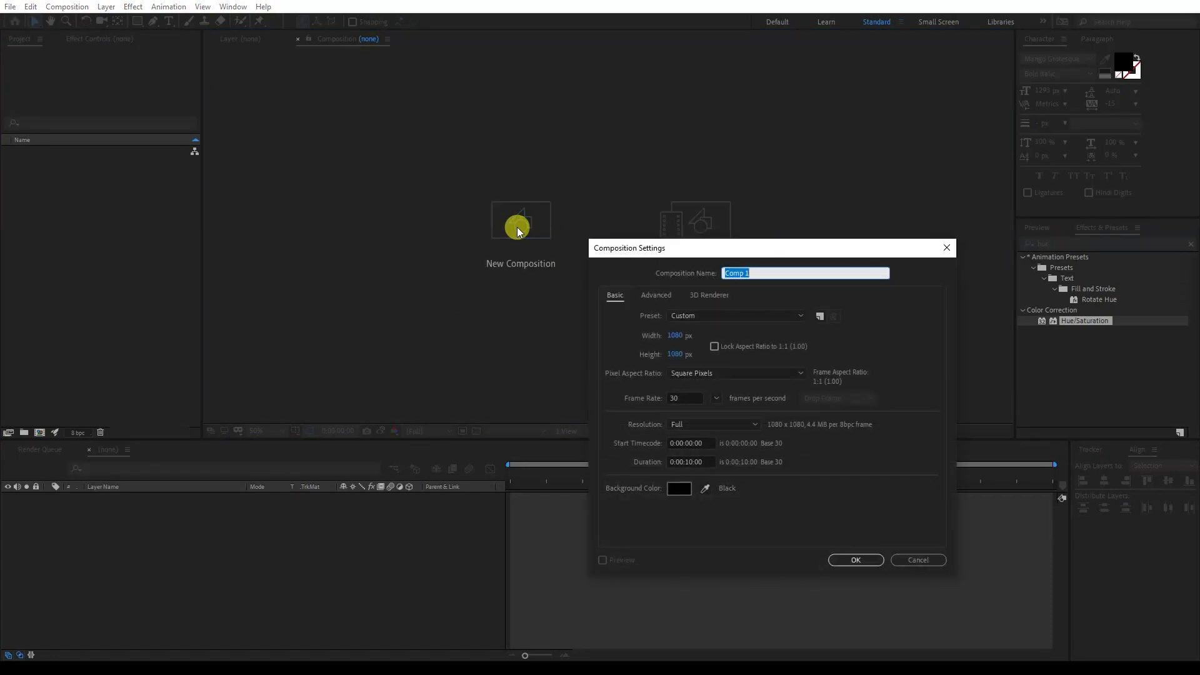
click(676, 336)
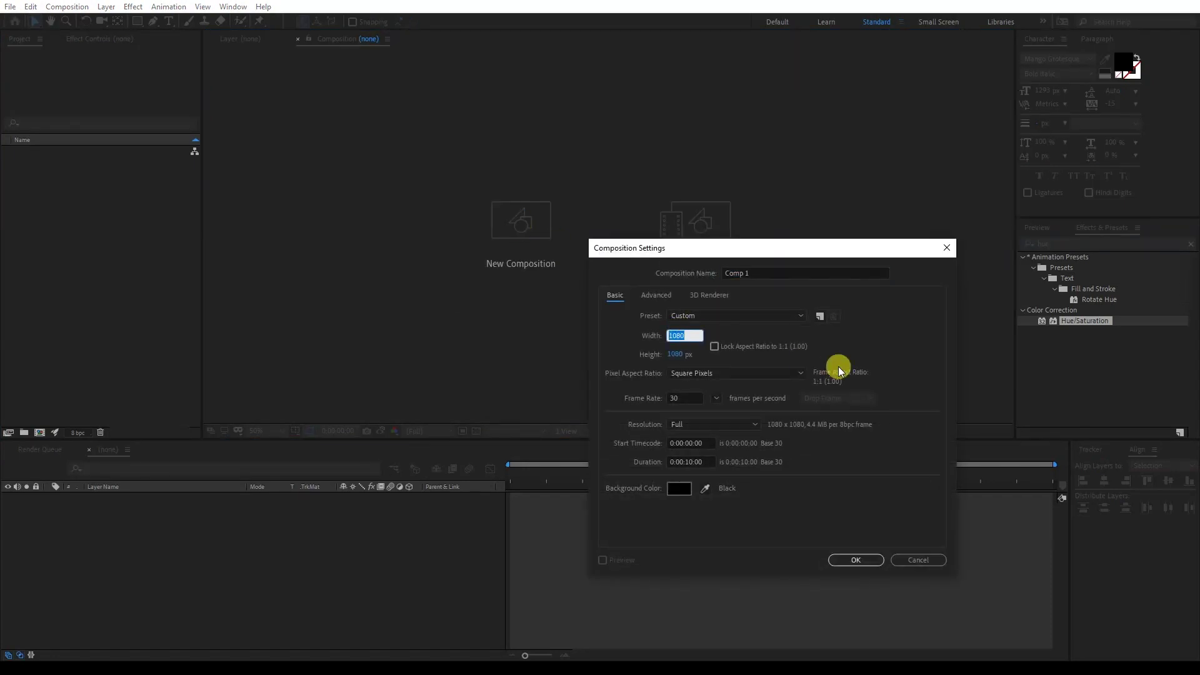
text(1920)
click(855, 560)
- Add a text layer reading PANTER VISION to the composition
click(169, 22)
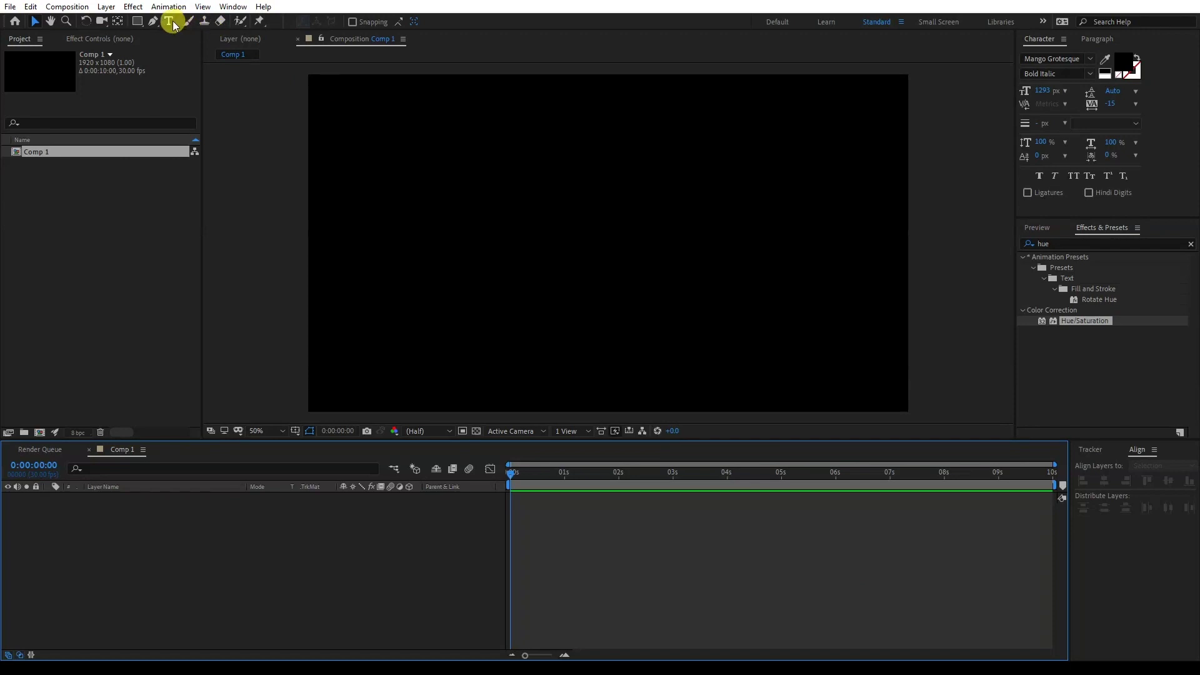
click(417, 251)
text(PANTER VISION)
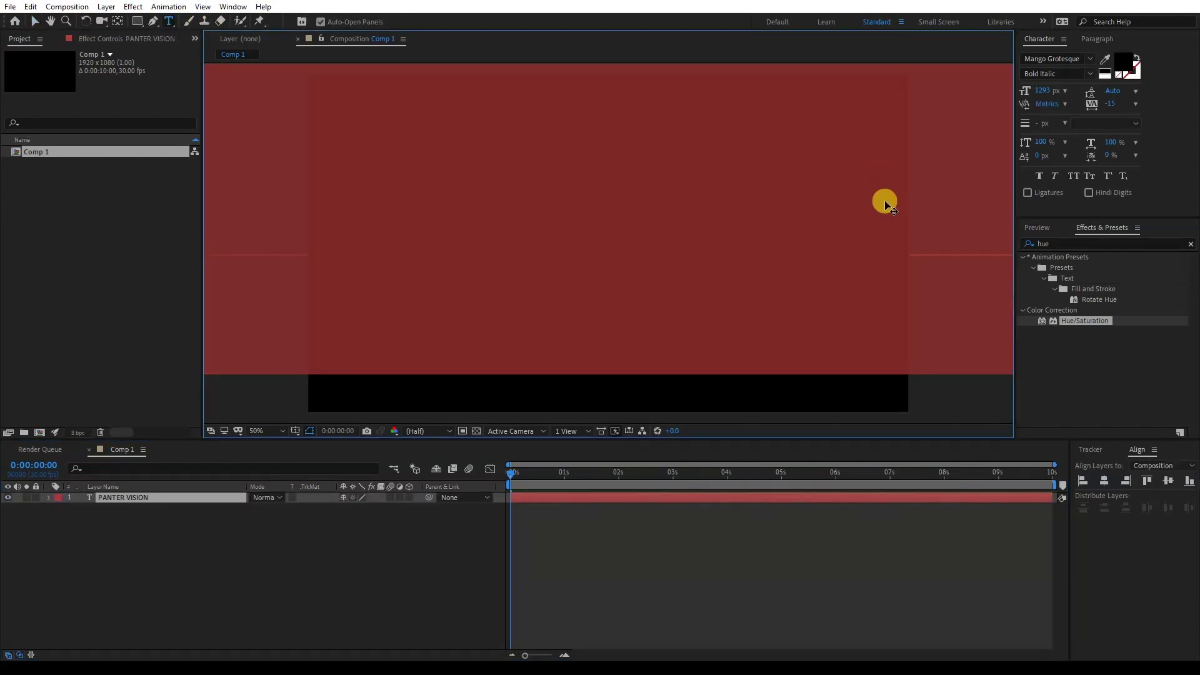
- Set the fill color of the PANTER VISION text to white
click(1130, 58)
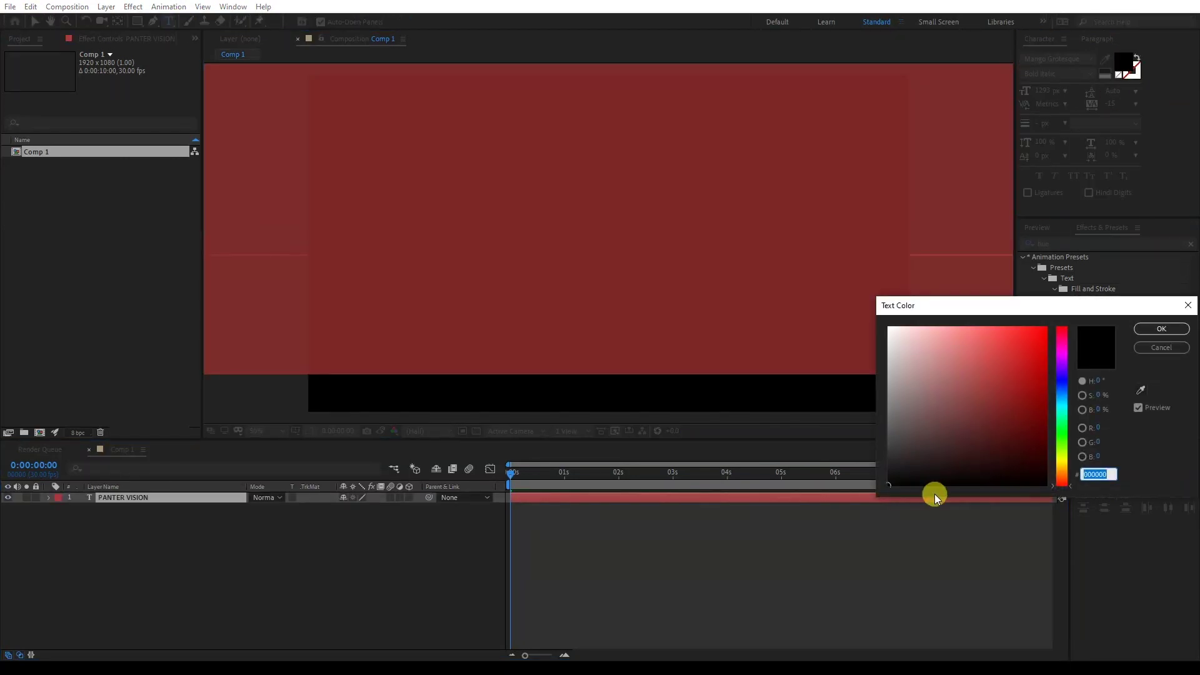
click(935, 447)
click(888, 329)
click(1163, 328)
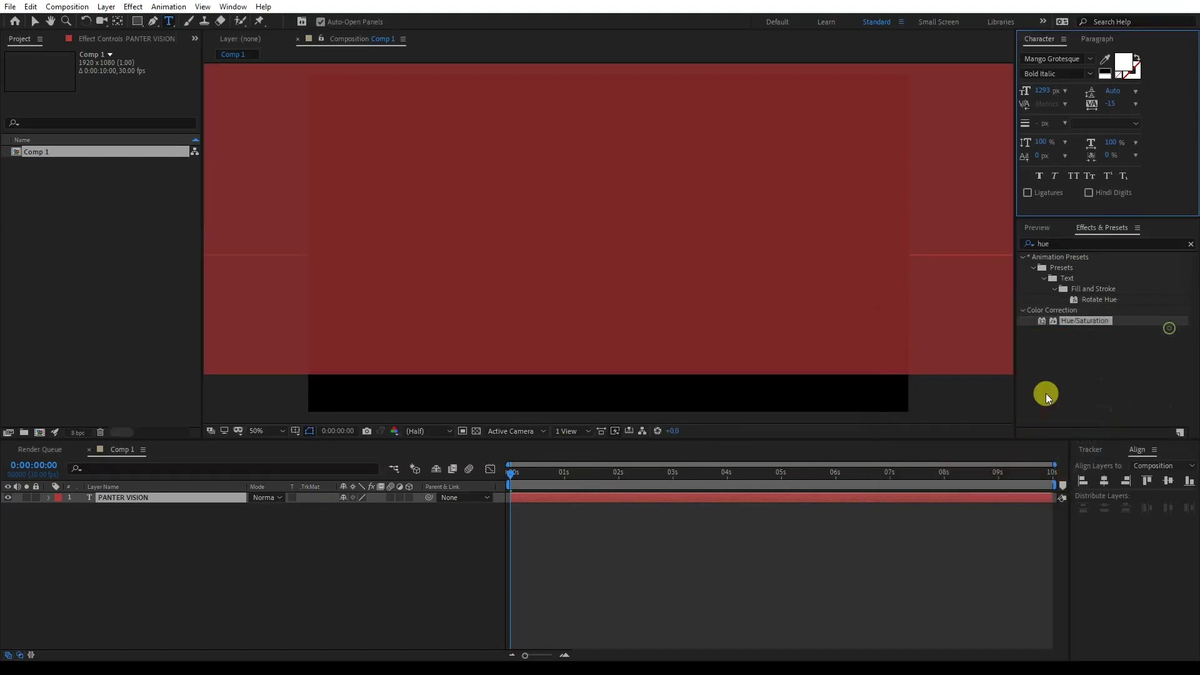
- Center the anchor point of the PANTER VISION text layer within its content
click(119, 23)
key(Caps_Lock)
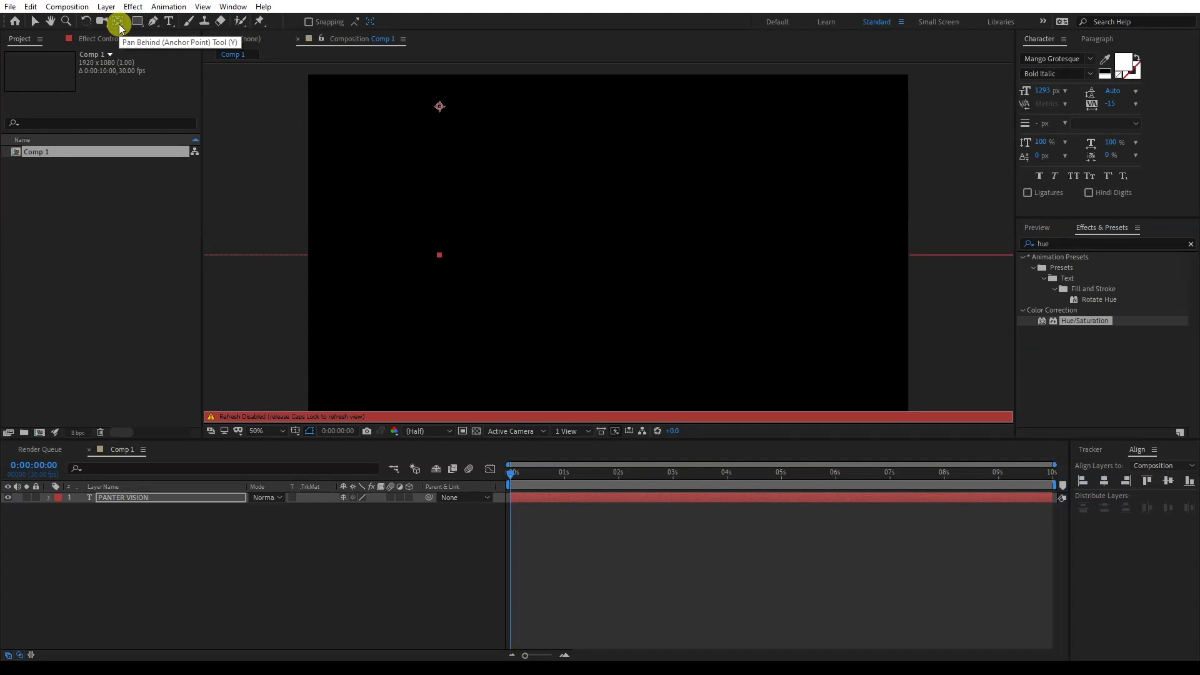
key(Caps_Lock)
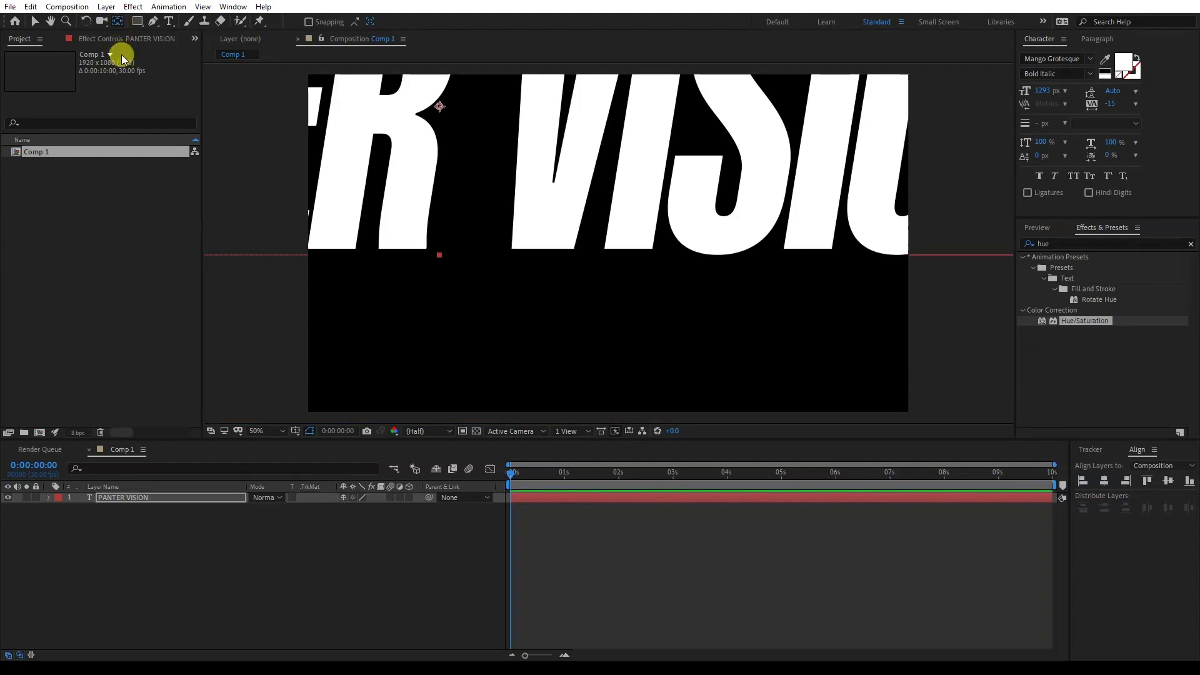
click(36, 22)
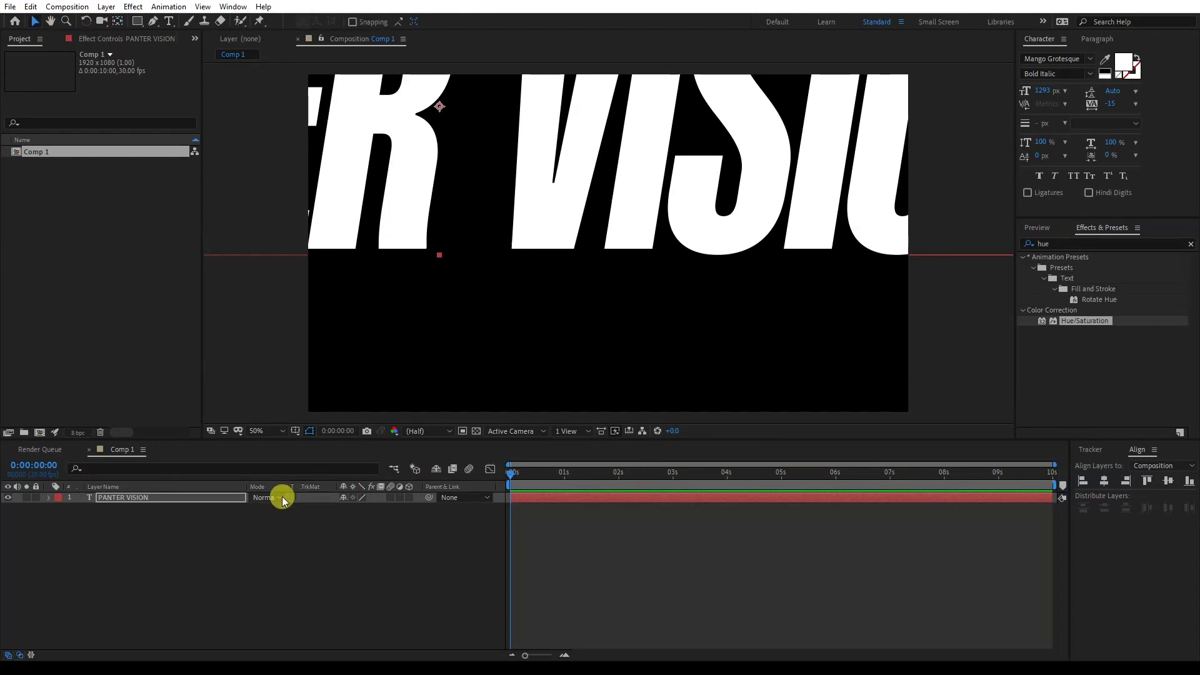
- Scale the PANTER VISION text to 39% and center it horizontally and vertically in the composition
key(s)
drag(356, 508, 311, 507)
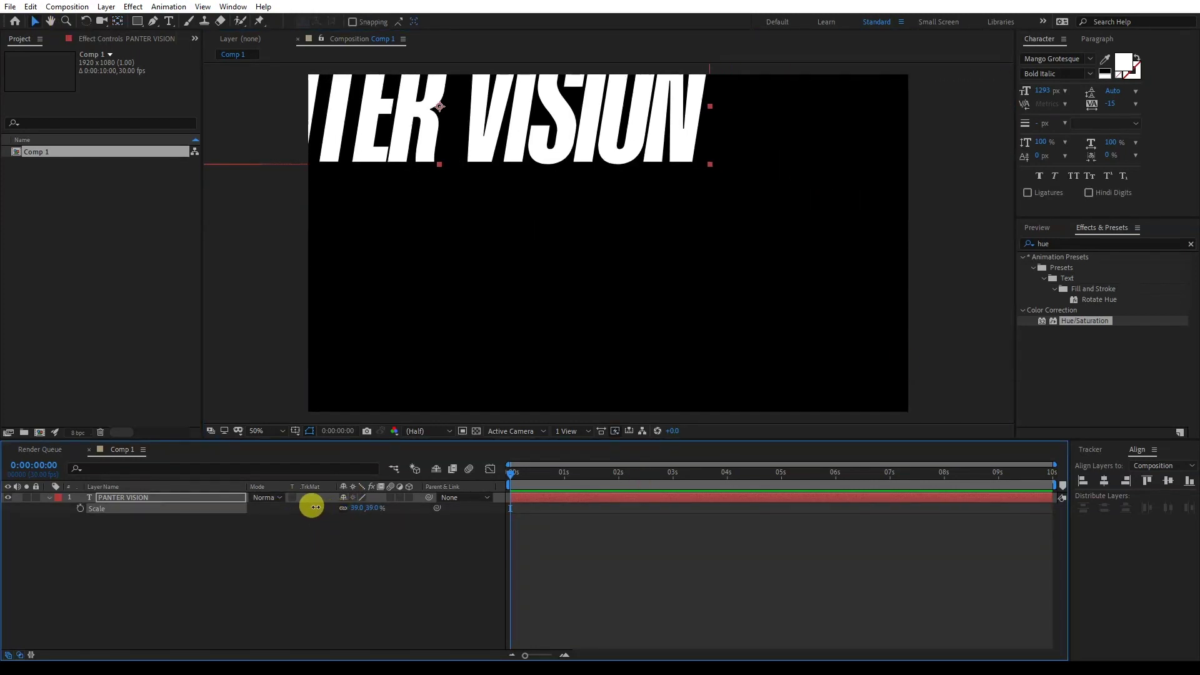
click(1103, 480)
click(1167, 480)
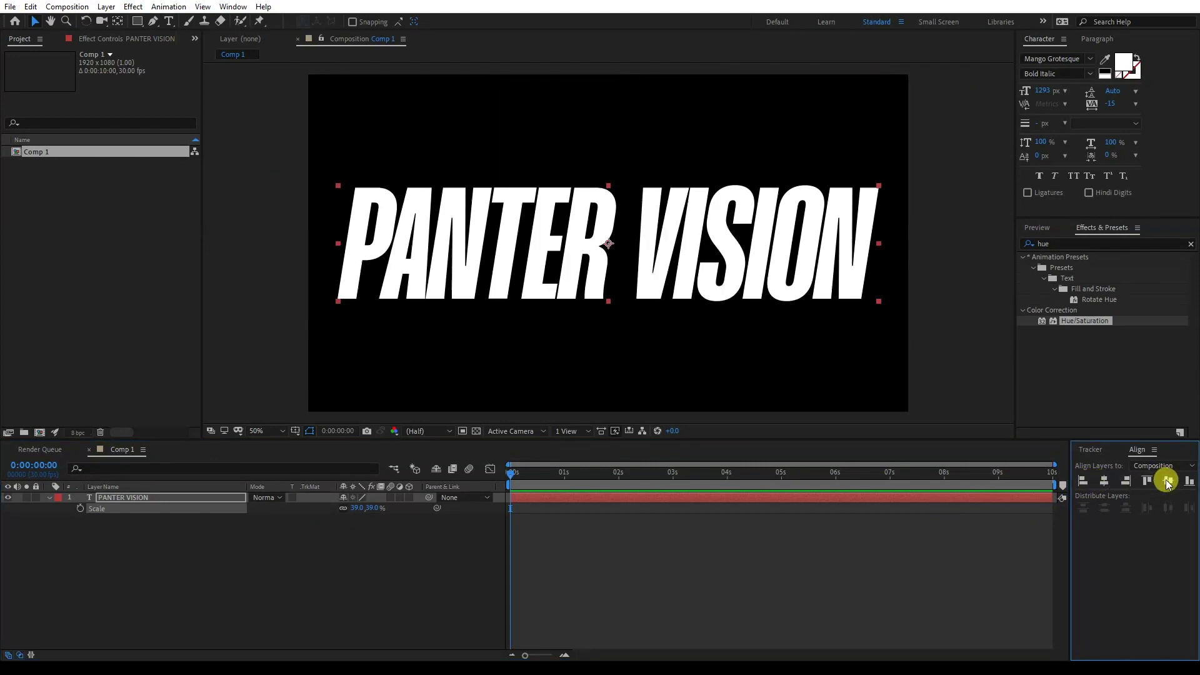
click(937, 310)
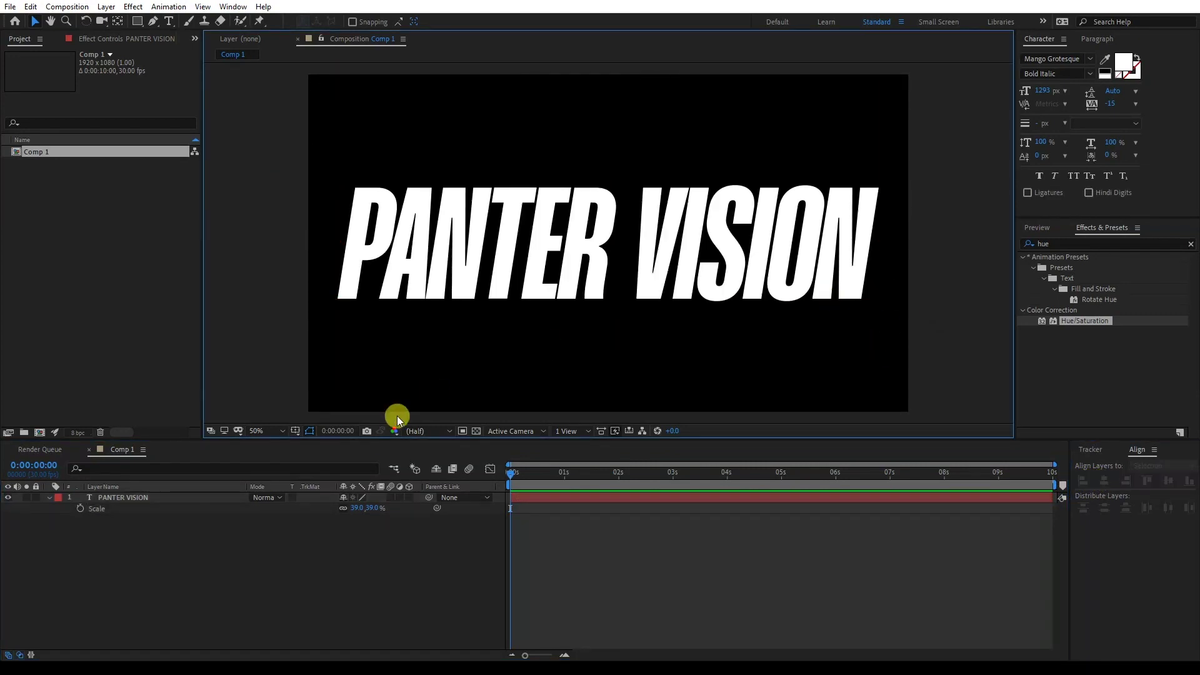
- Draw a full-width region of interest closely above and below the text and crop the composition to it, about 1920 × 450 px
click(462, 432)
drag(297, 173, 564, 209)
drag(710, 223, 951, 317)
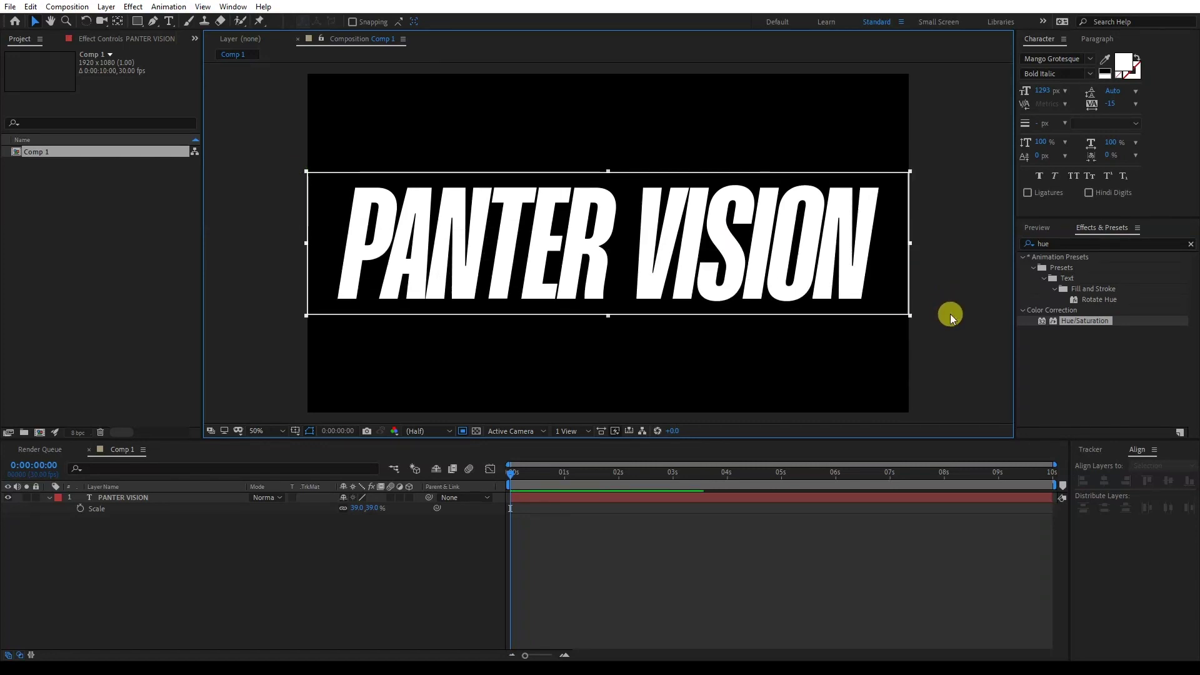
click(89, 8)
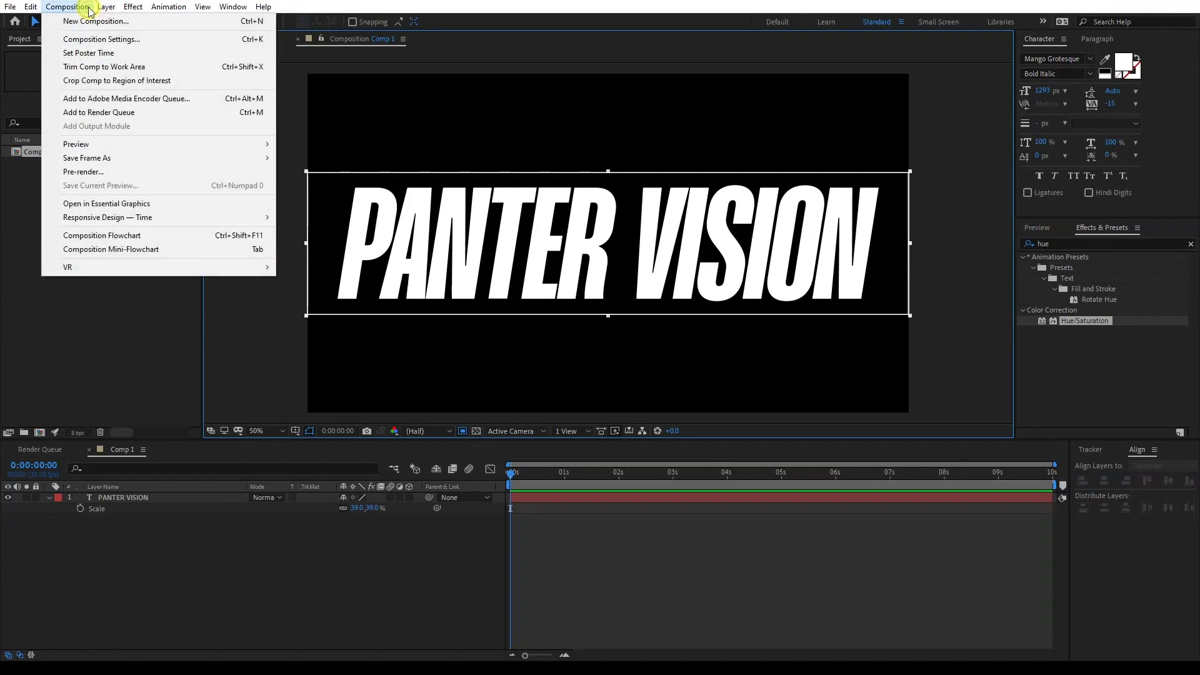
click(170, 81)
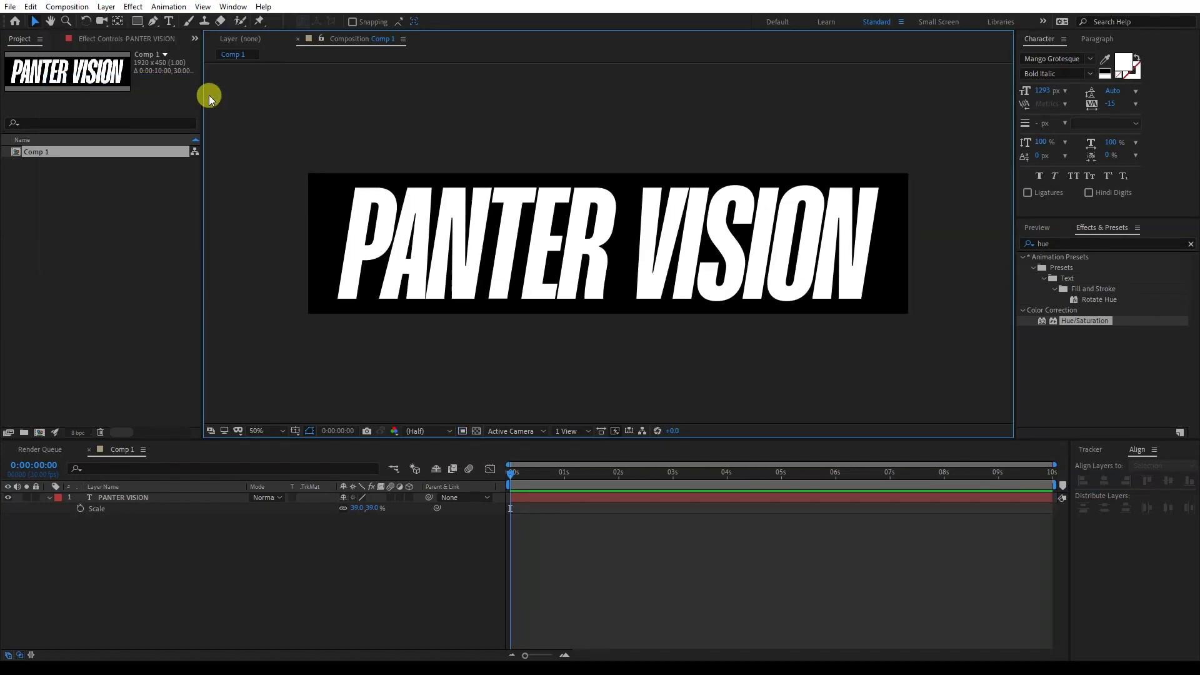
- Try a composition height of 550 px and set it back to 450 px
click(88, 8)
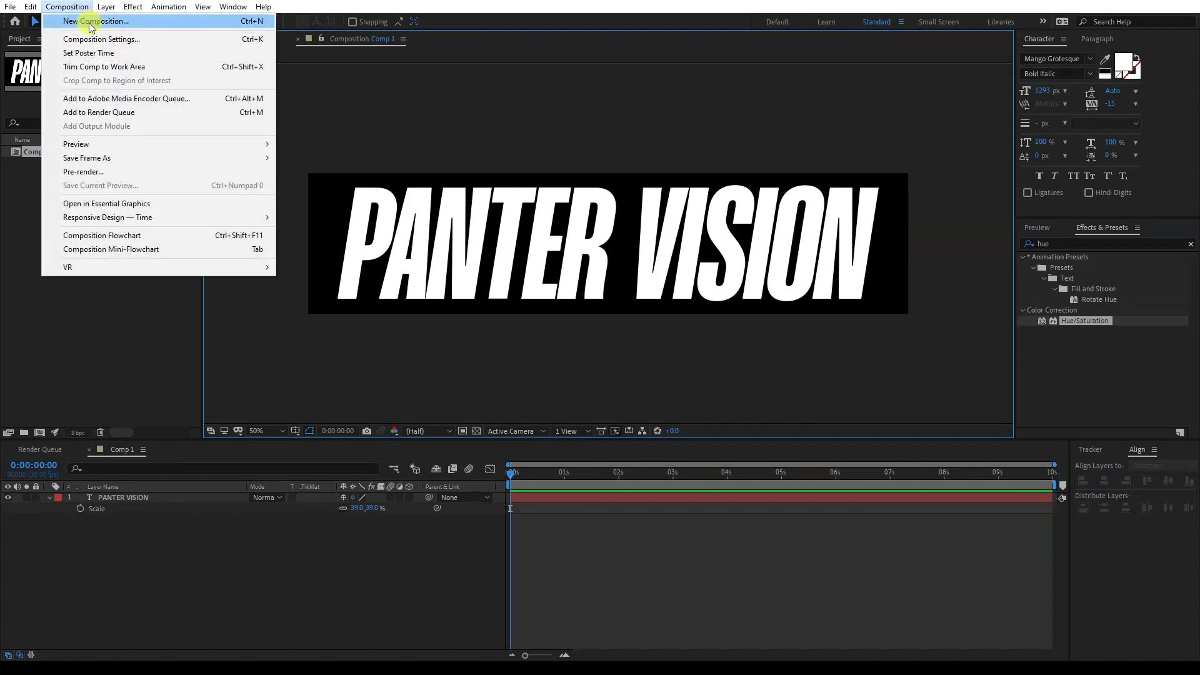
click(101, 38)
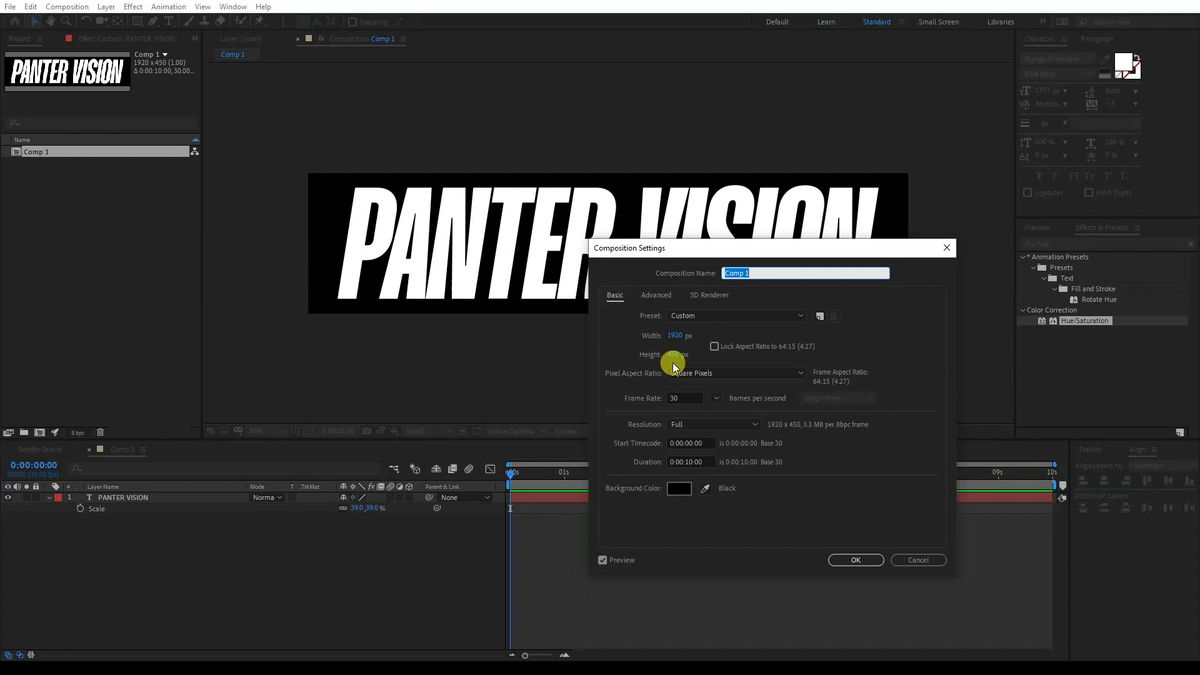
drag(673, 361, 735, 356)
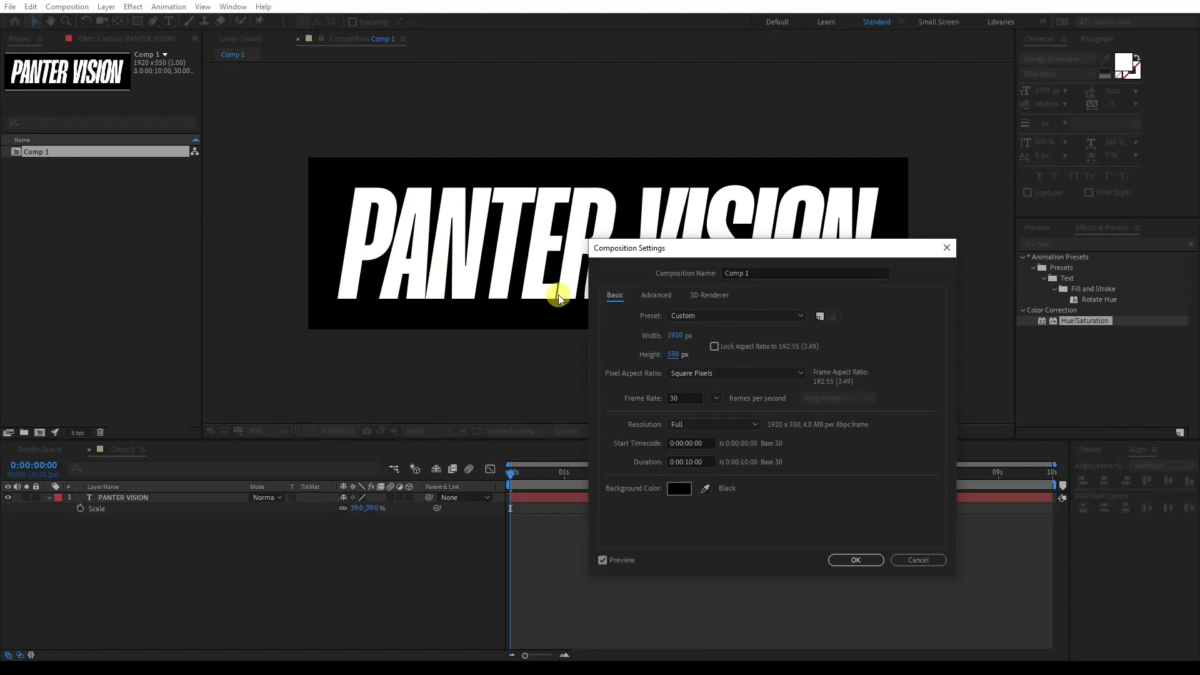
click(674, 356)
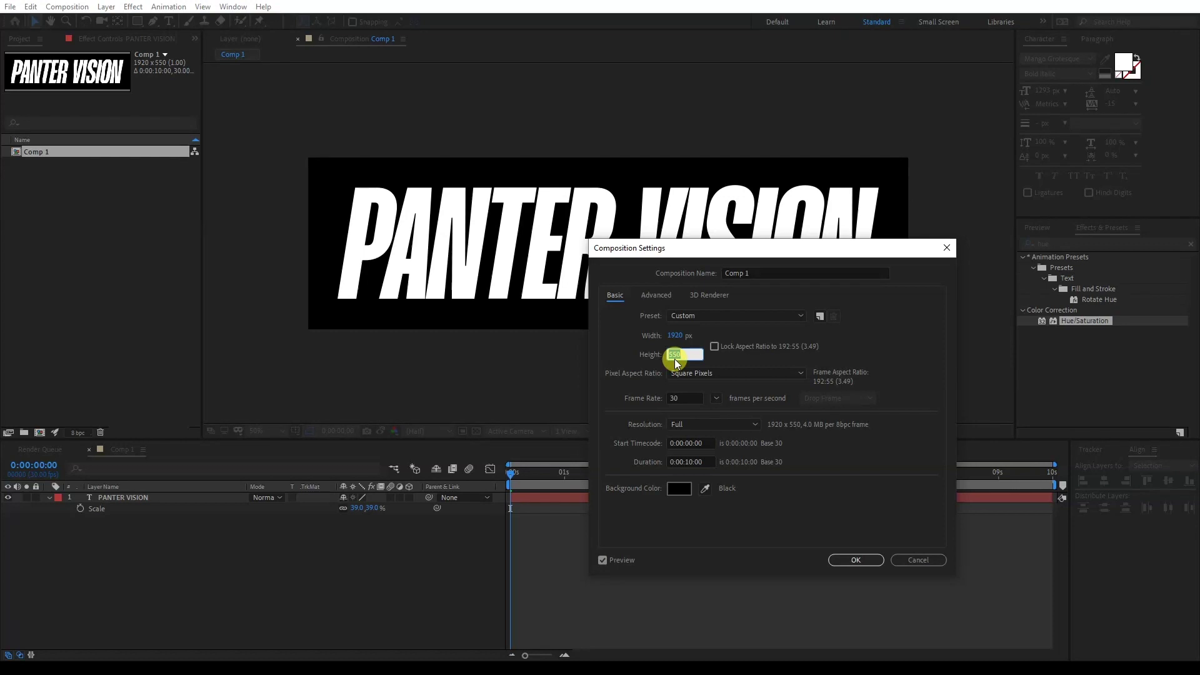
text(450)
click(855, 559)
- Create a black 1920 × 450 px solid named Background and place it beneath the PANTER VISION text layer
right_click(299, 544)
mouse_move(397, 416)
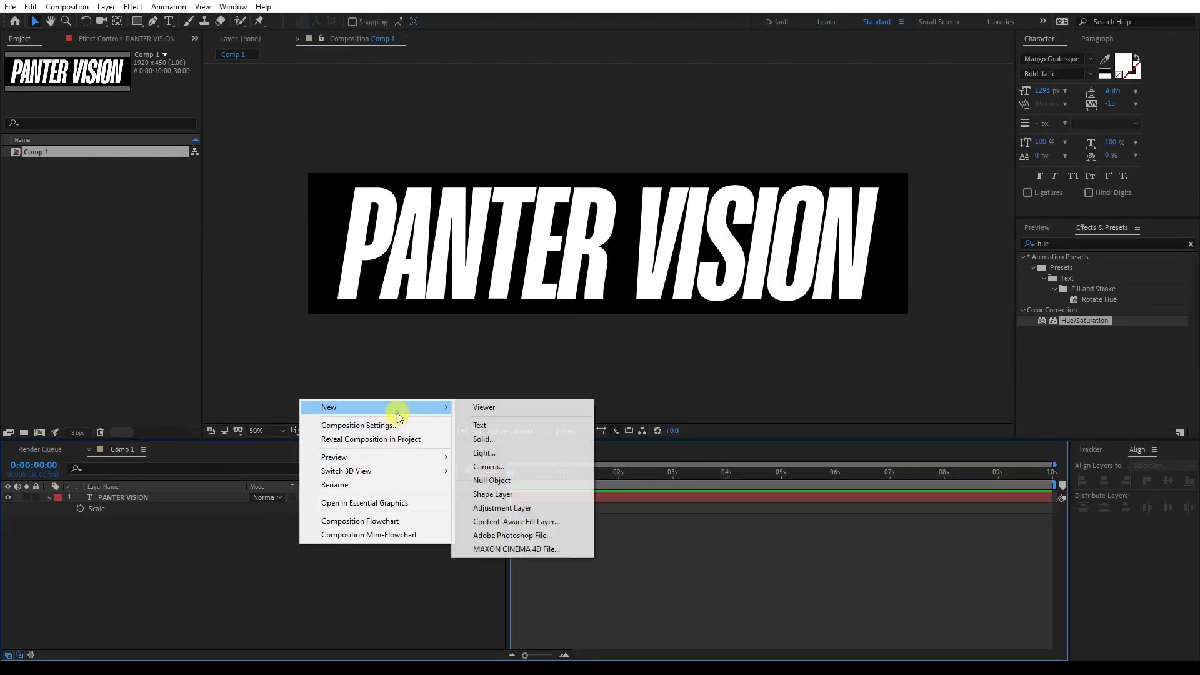
click(504, 437)
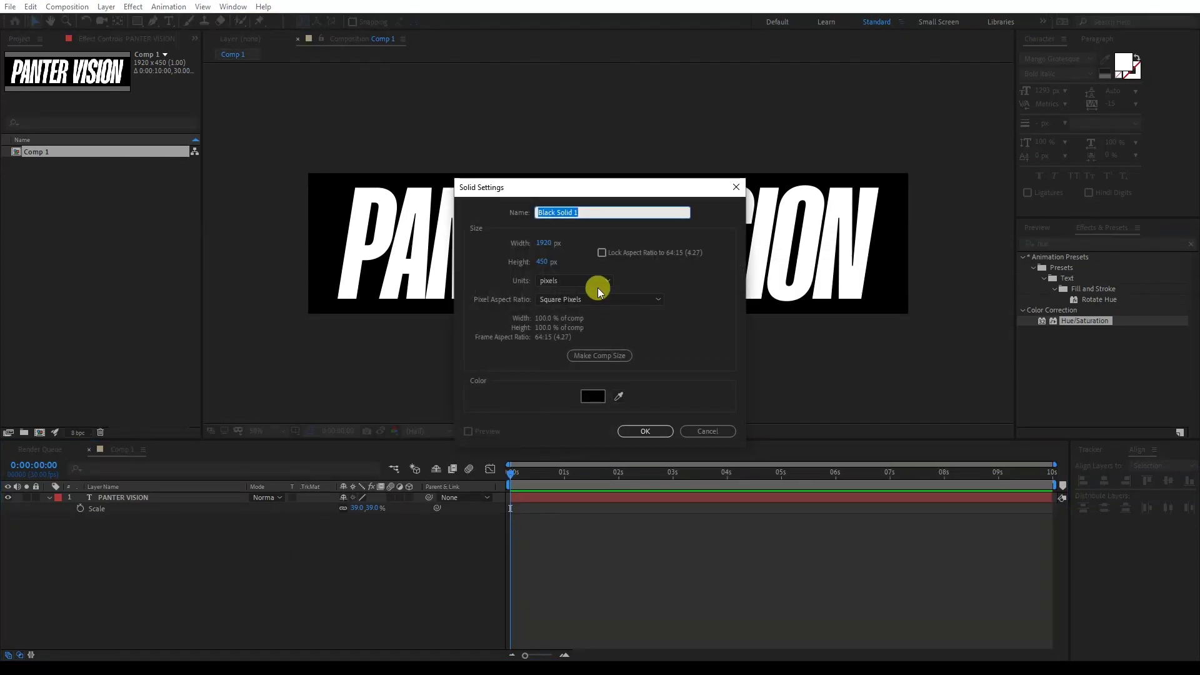
text(Background)
click(645, 432)
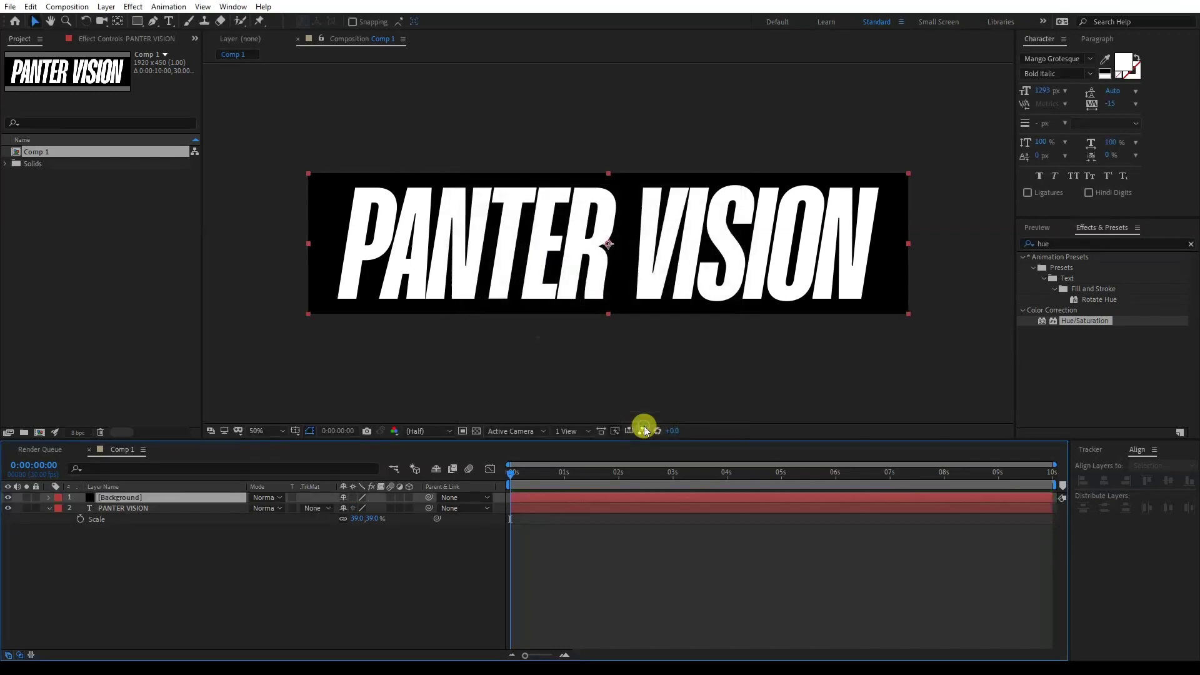
drag(194, 495, 125, 523)
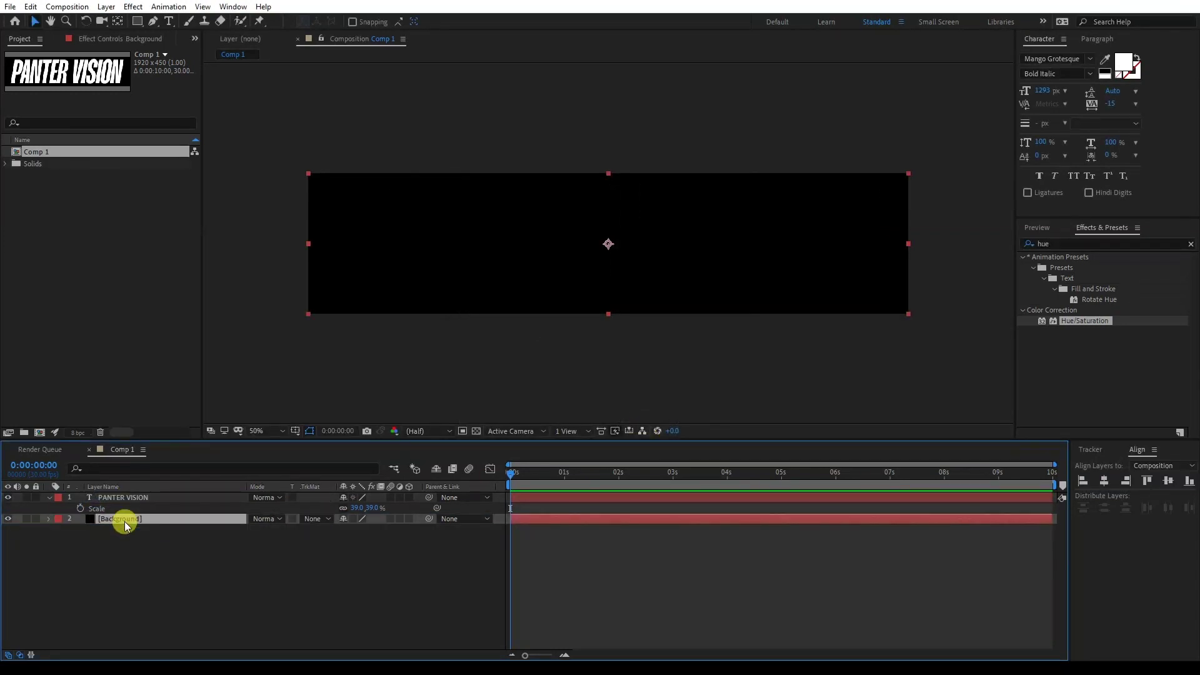
- Create a new 1920 × 450 px composition named 3D TXT
right_click(58, 269)
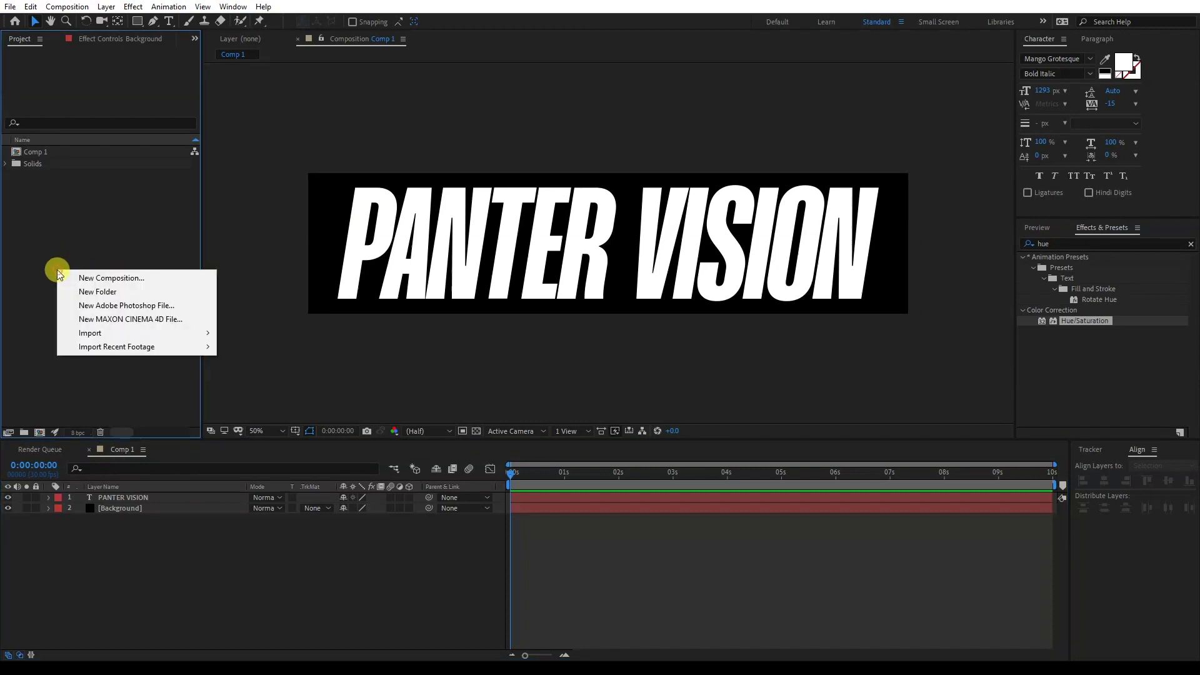
click(88, 276)
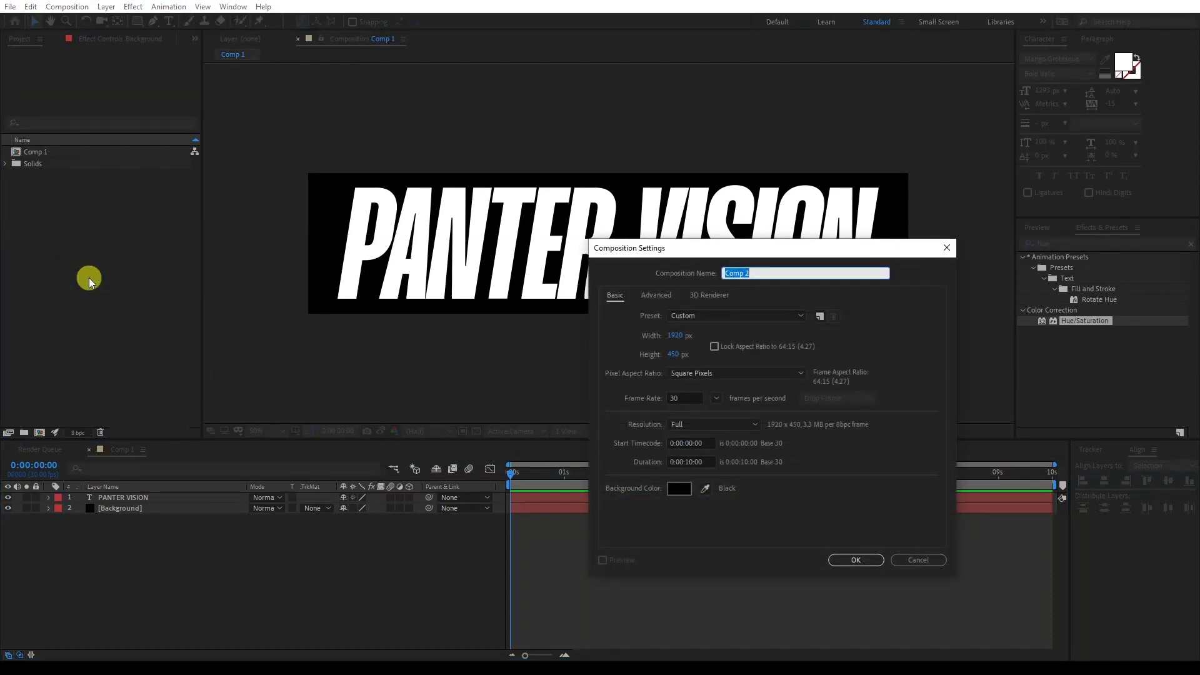
text(3D TXT)
click(856, 560)
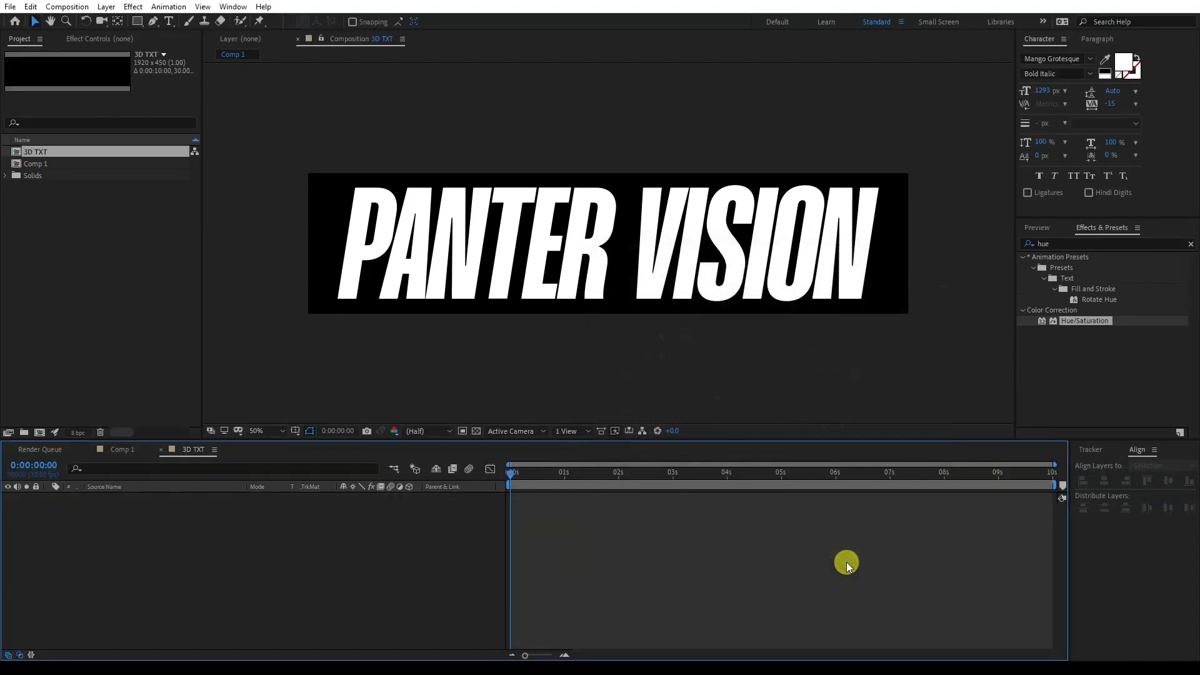
- Rename the Comp 1 composition as TXT
click(39, 166)
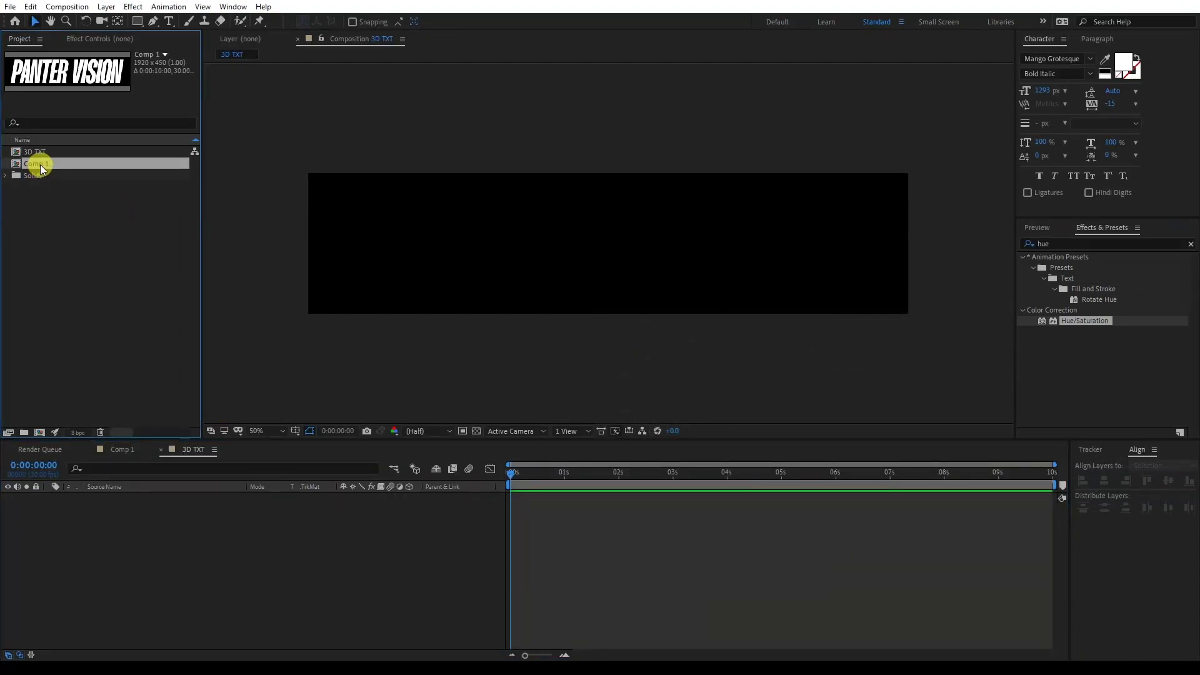
right_click(40, 163)
click(94, 365)
text(TXT)
key(Return)
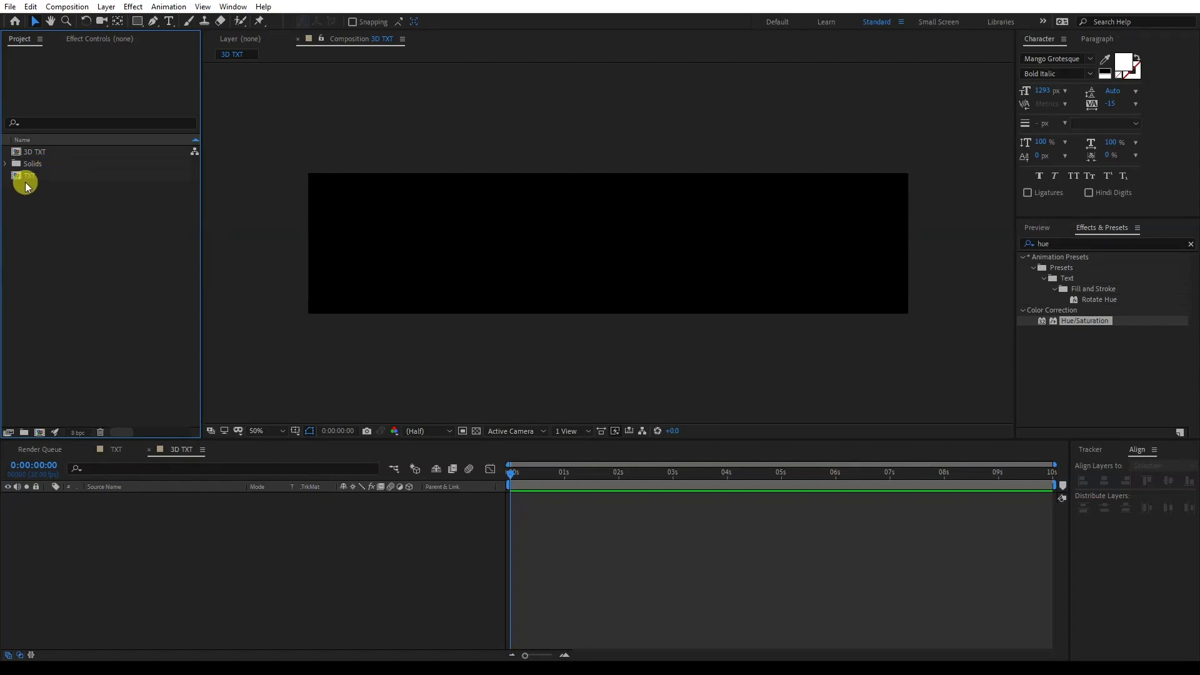
- Add the TXT composition to 3D TXT as a 3D layer and duplicate it three times
drag(28, 175, 156, 538)
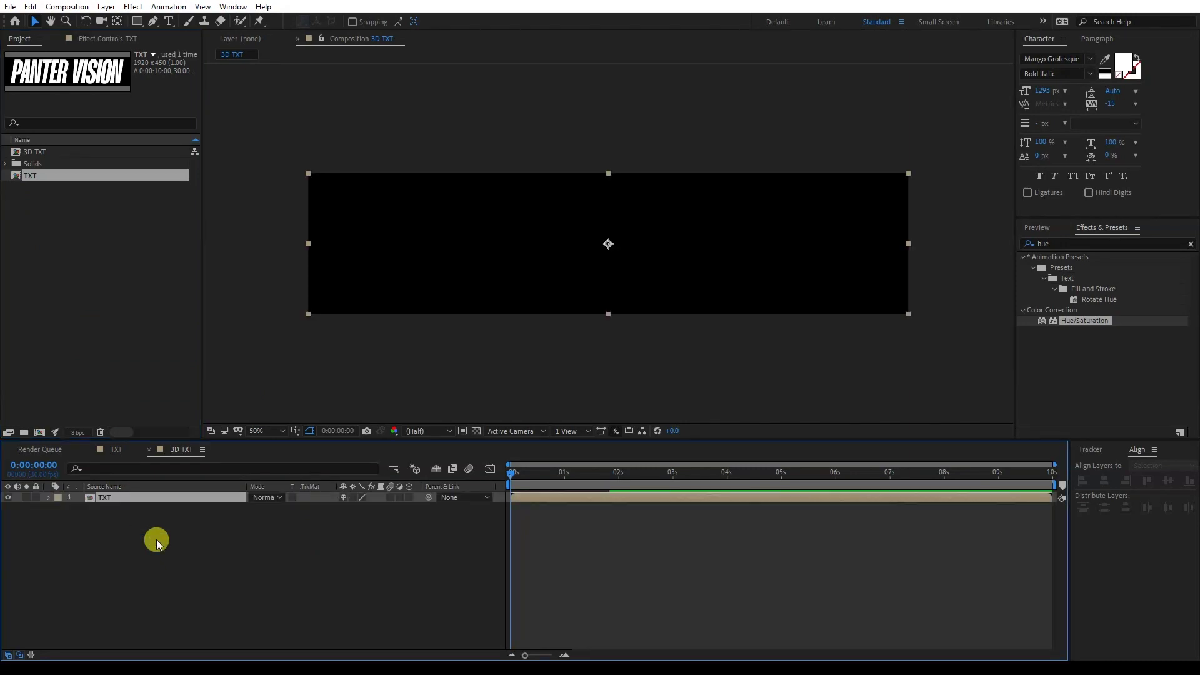
click(410, 497)
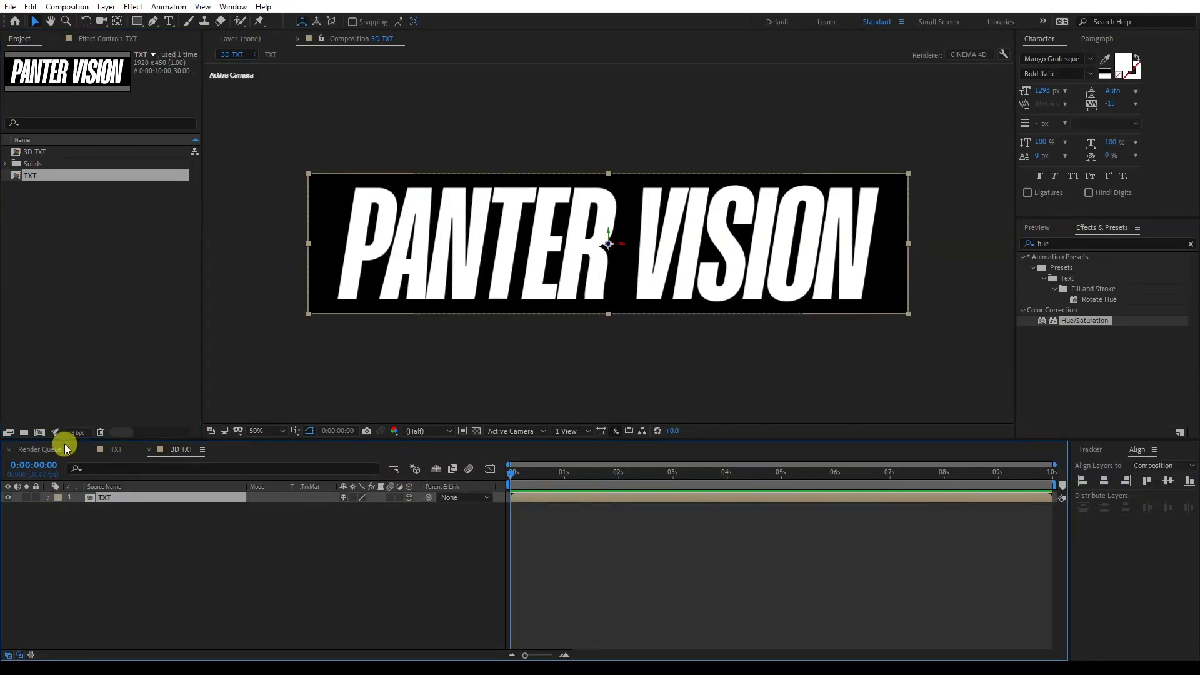
key(ctrl+d)
key(ctrl+d)
key(ctrl+d)
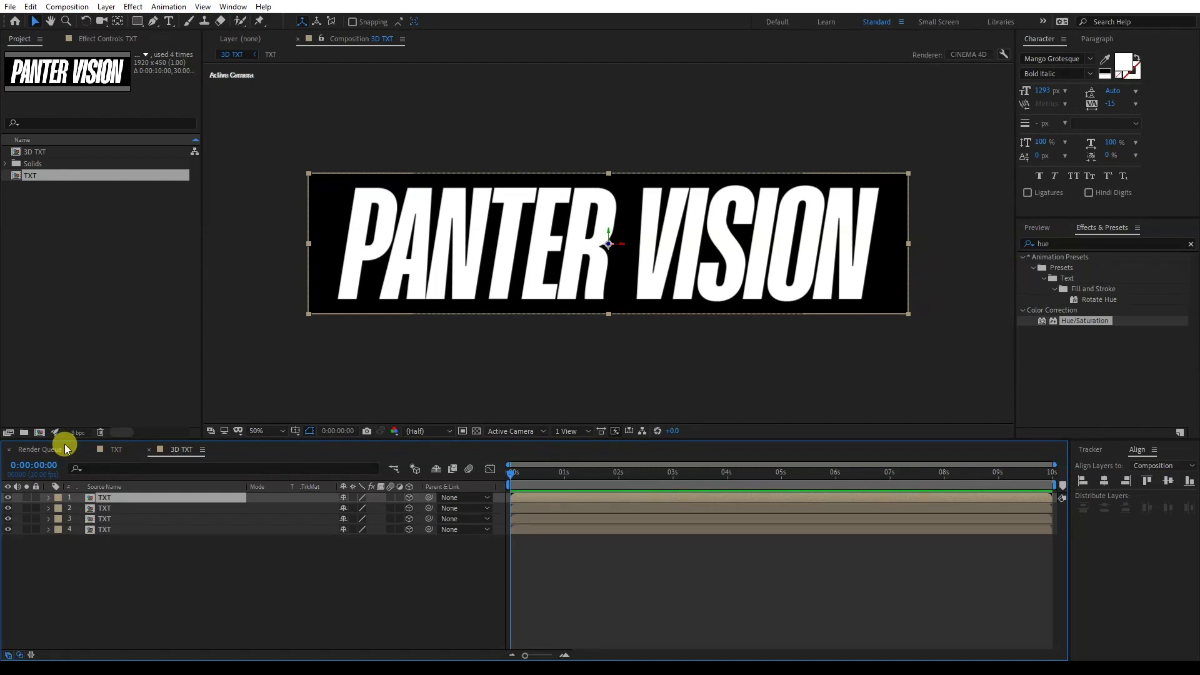
- Rename the first TXT layer in the 3D TXT composition as Front and the second as Back
key(F2)
drag(114, 524, 95, 482)
click(141, 568)
click(101, 498)
right_click(101, 499)
click(128, 491)
text(Front)
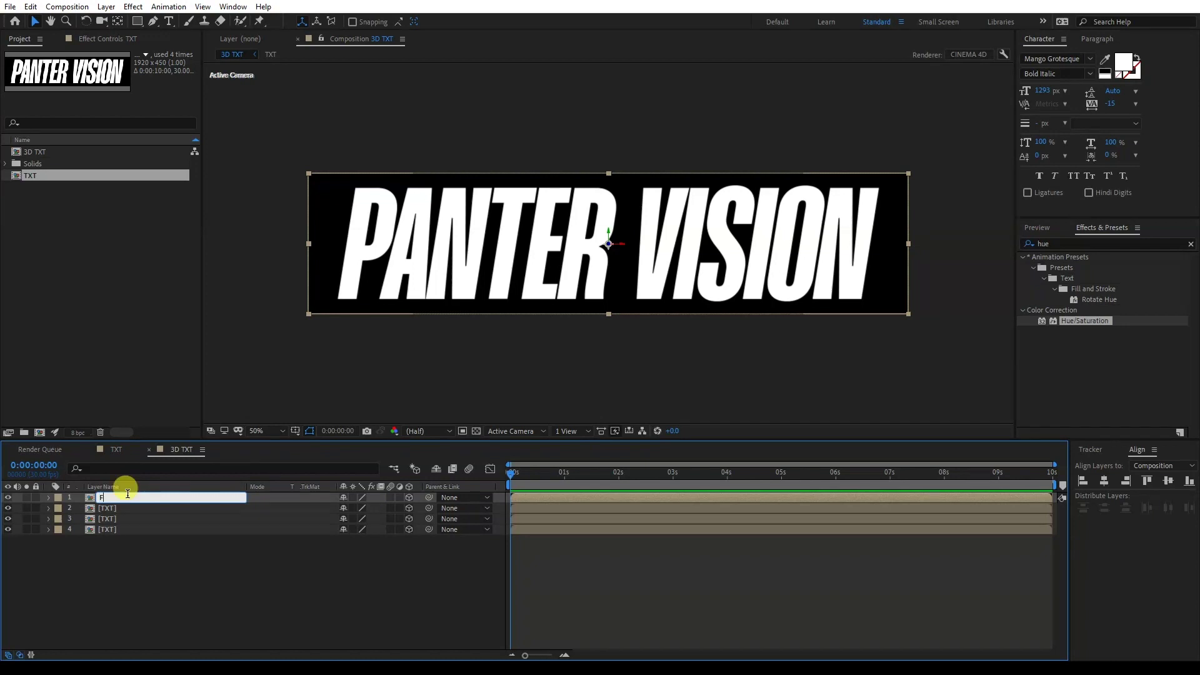
key(Return)
right_click(111, 505)
click(126, 500)
text(Ba)
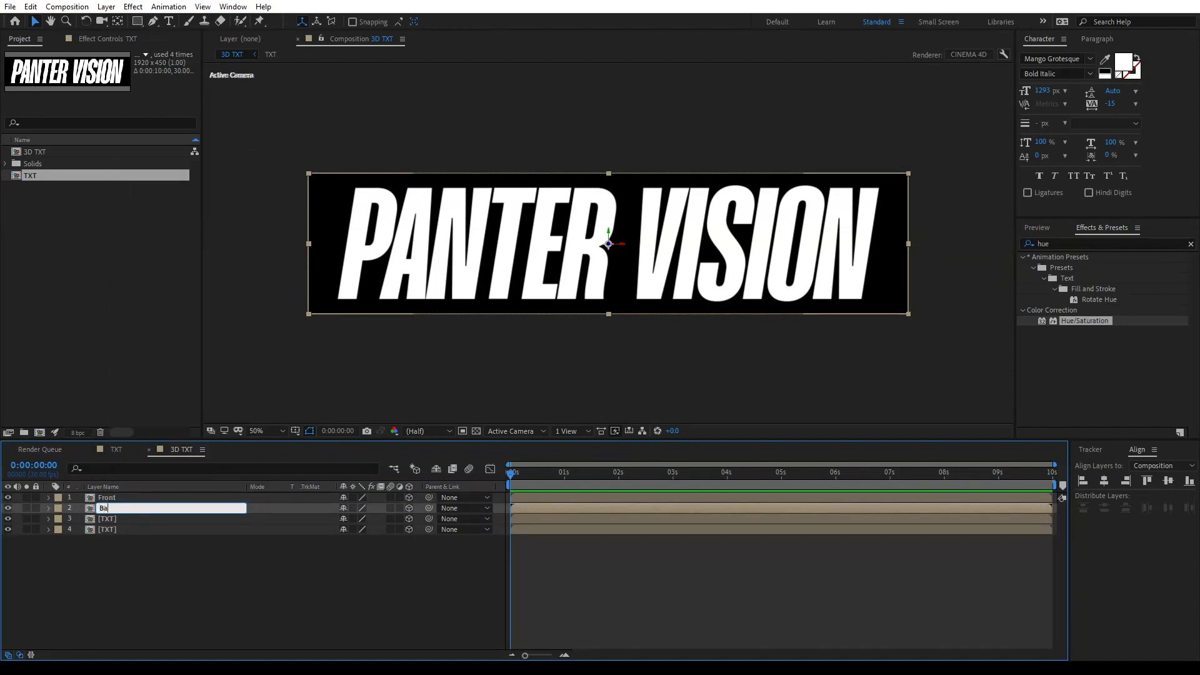
text(ck)
key(Return)
- Rename the third TXT layer as Top and the fourth as Bottom
right_click(112, 518)
click(125, 514)
text(T)
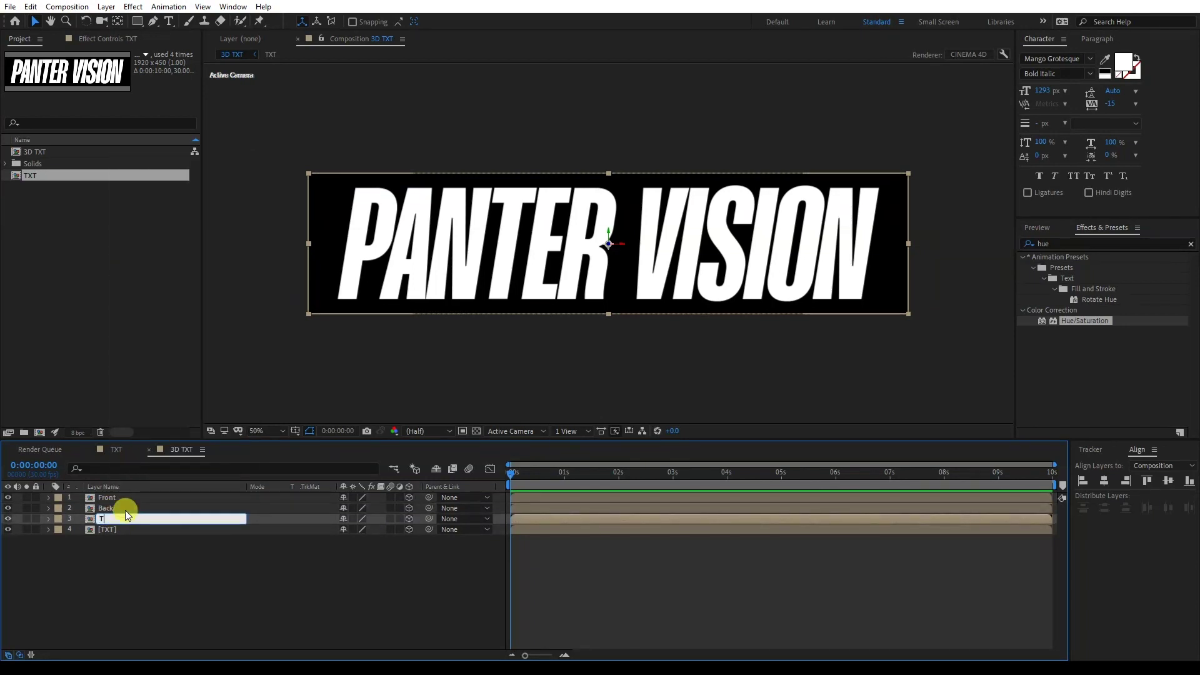
text(op)
key(Return)
right_click(108, 529)
click(132, 518)
text(Bottom)
key(Return)
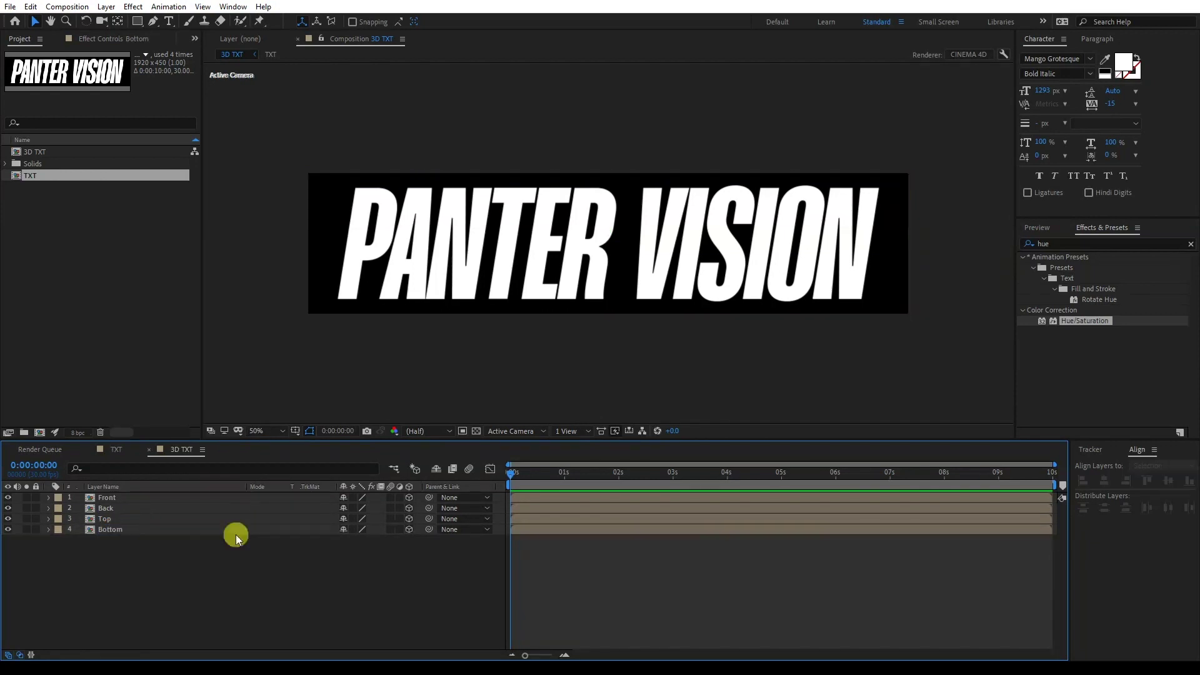
- Switch the composition view to Custom View 1 and set the Back layer's Z position to 450
click(515, 433)
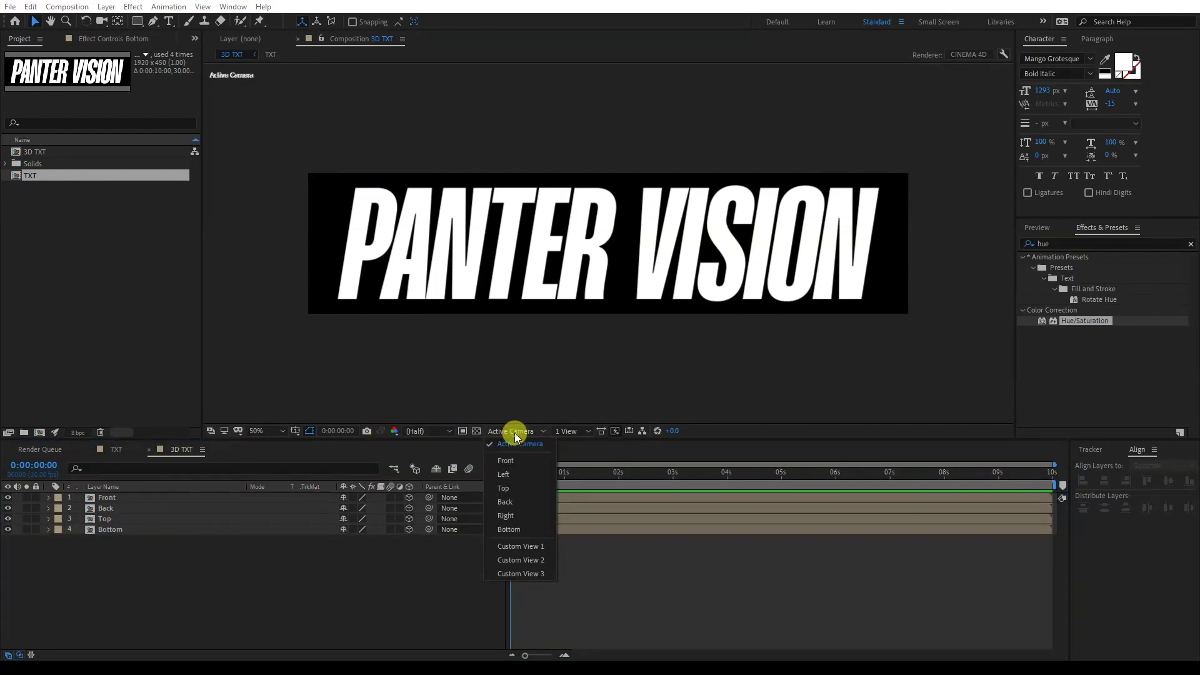
click(541, 549)
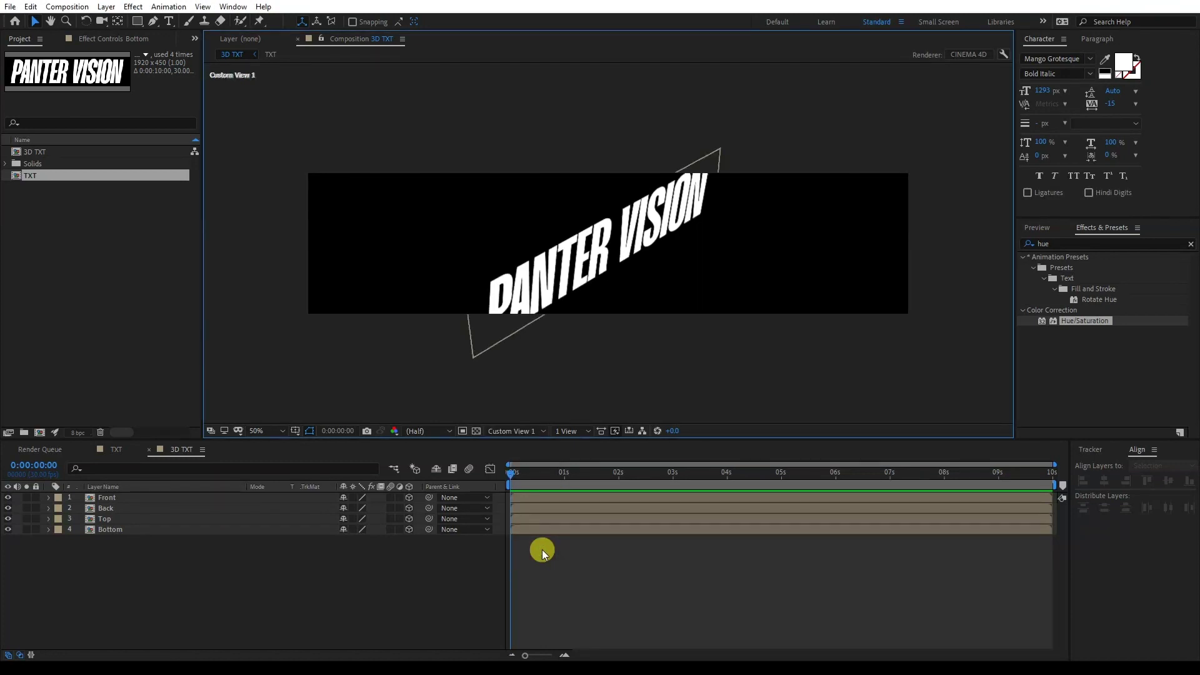
click(122, 497)
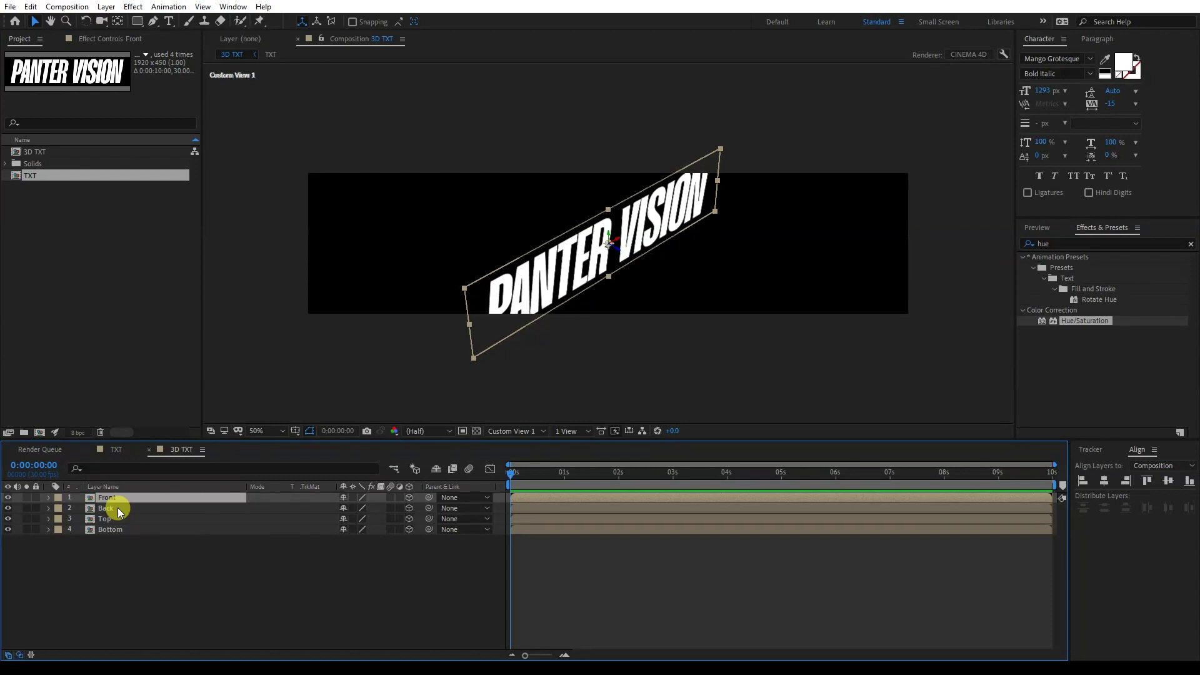
click(118, 507)
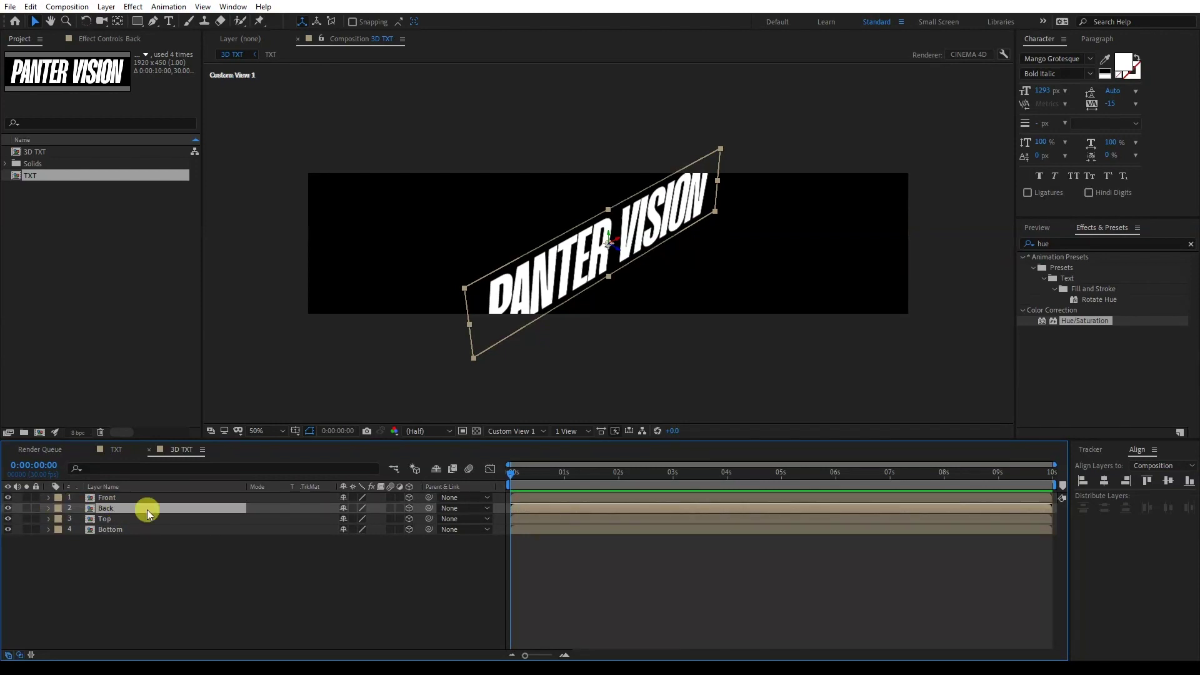
key(p)
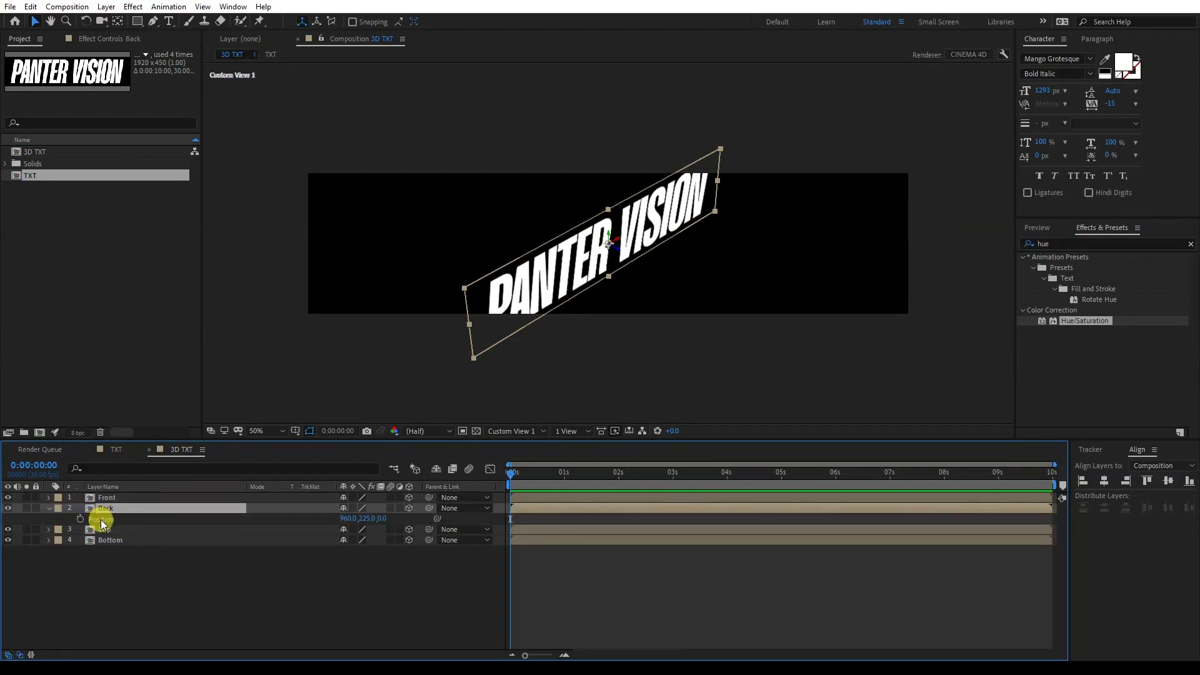
drag(379, 519, 411, 516)
click(381, 518)
text(450)
click(415, 566)
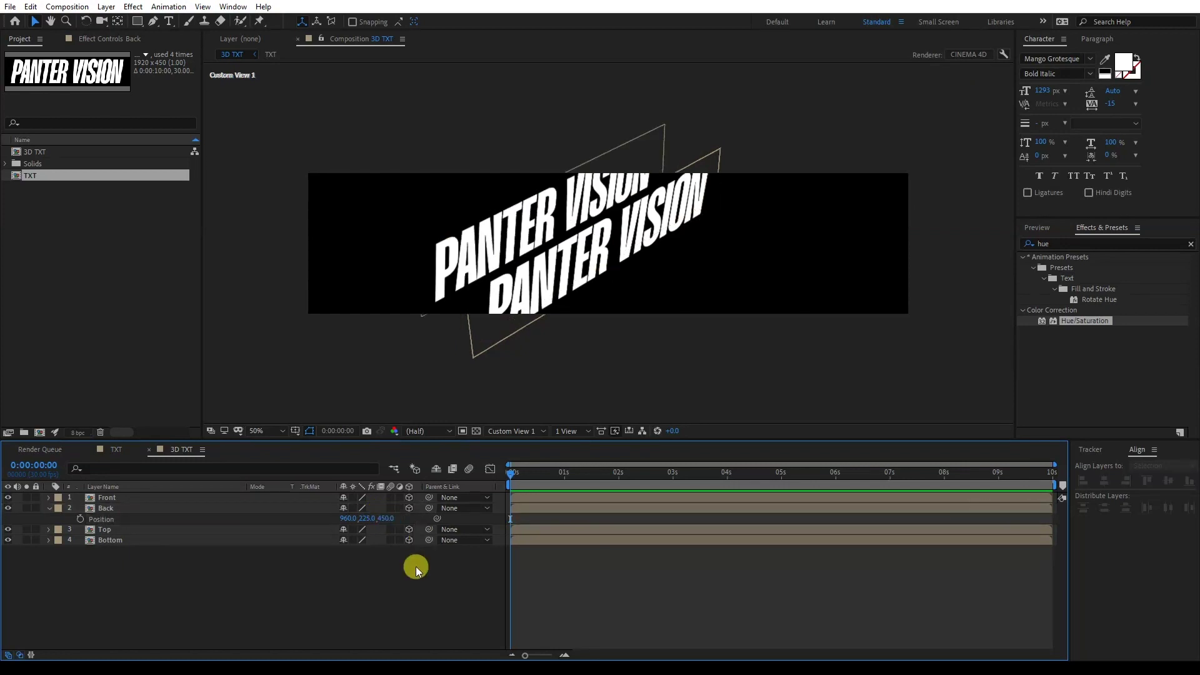
- Check the TXT composition's width and height in its settings and return to the 3D TXT composition
click(110, 449)
click(67, 6)
click(94, 36)
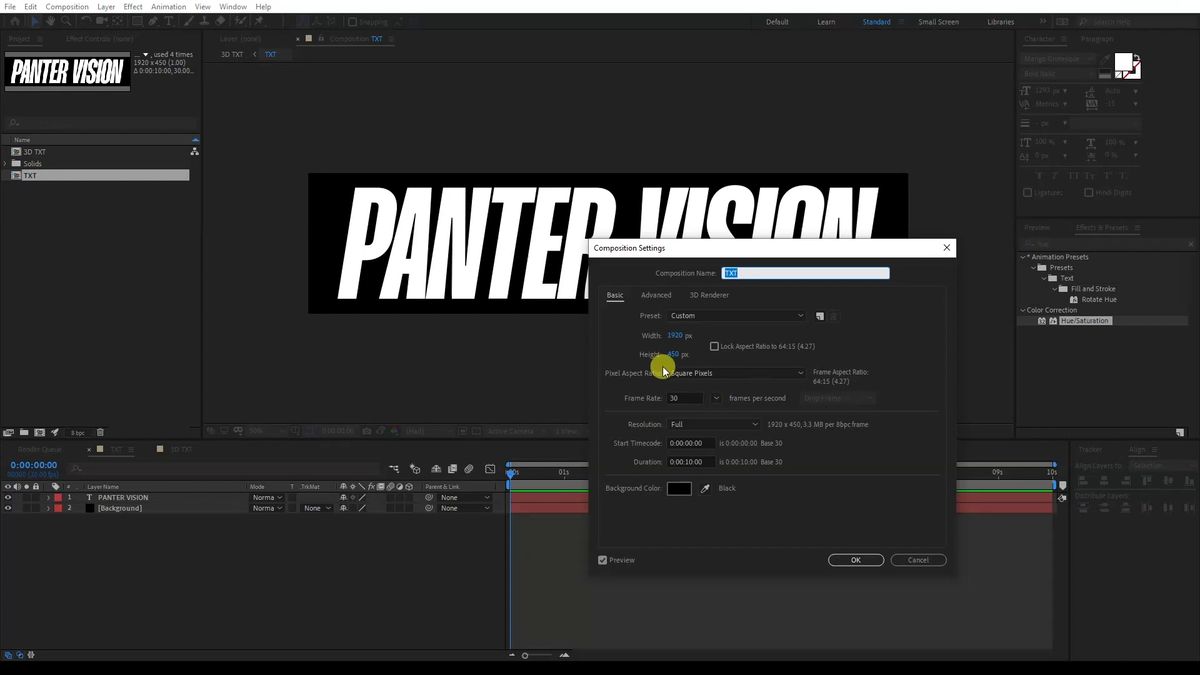
key(Return)
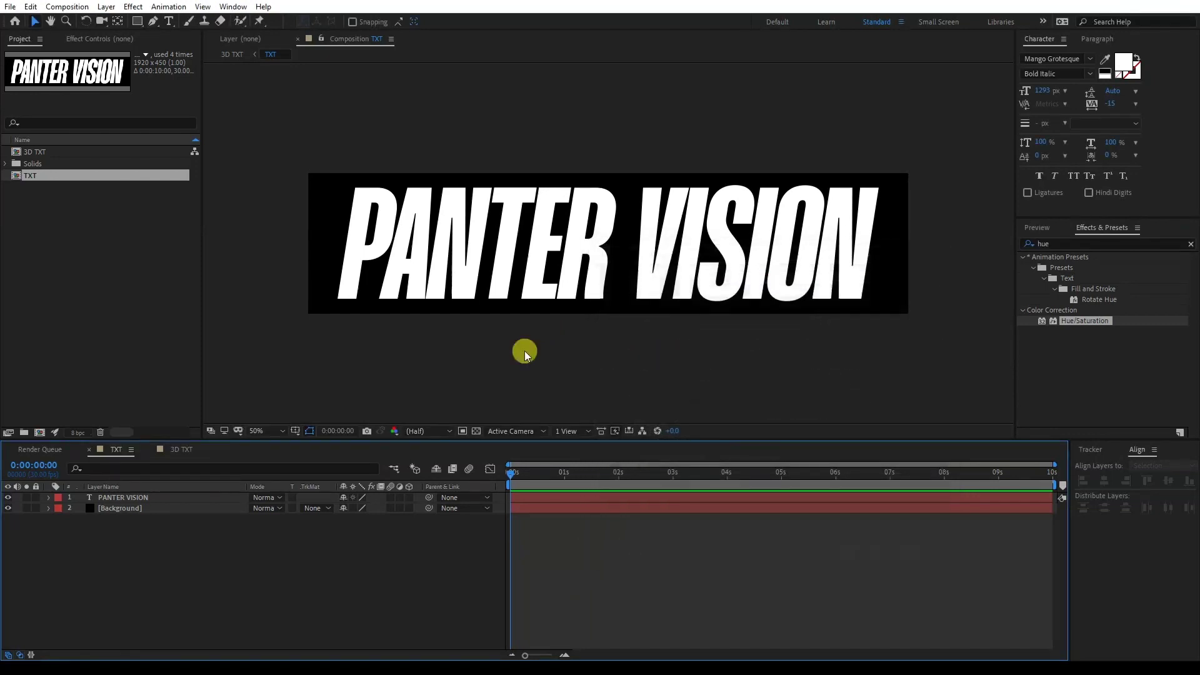
click(172, 450)
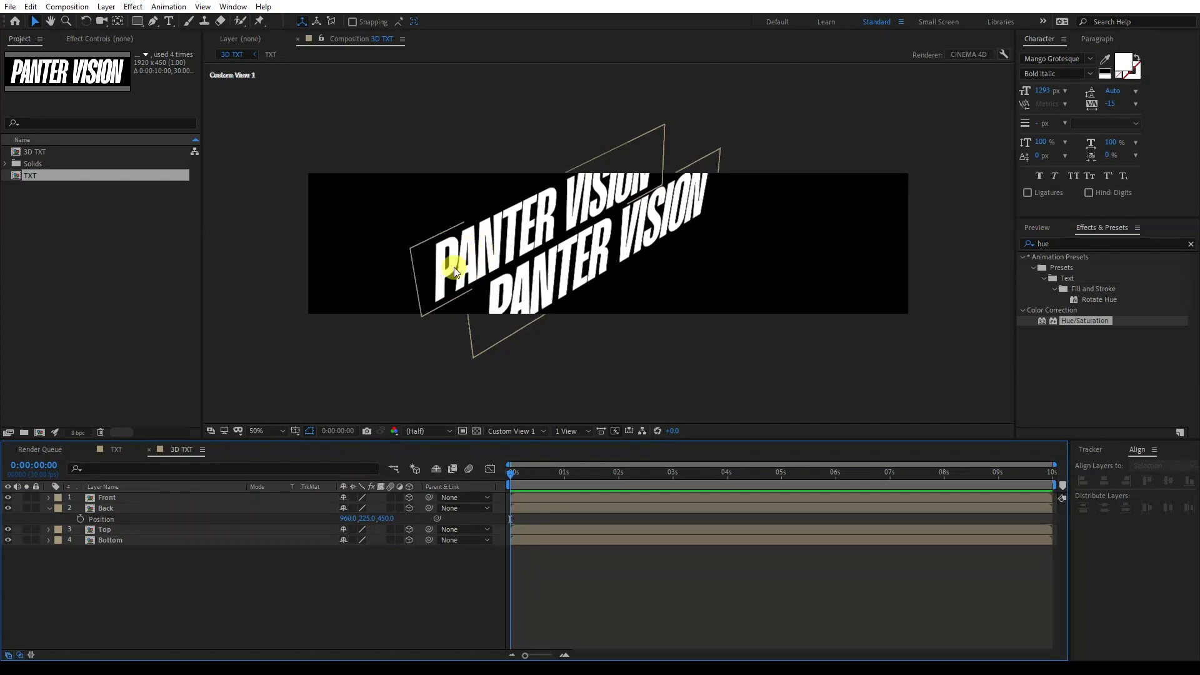
- Flip the Back layer by setting its X Rotation to 180°
click(126, 508)
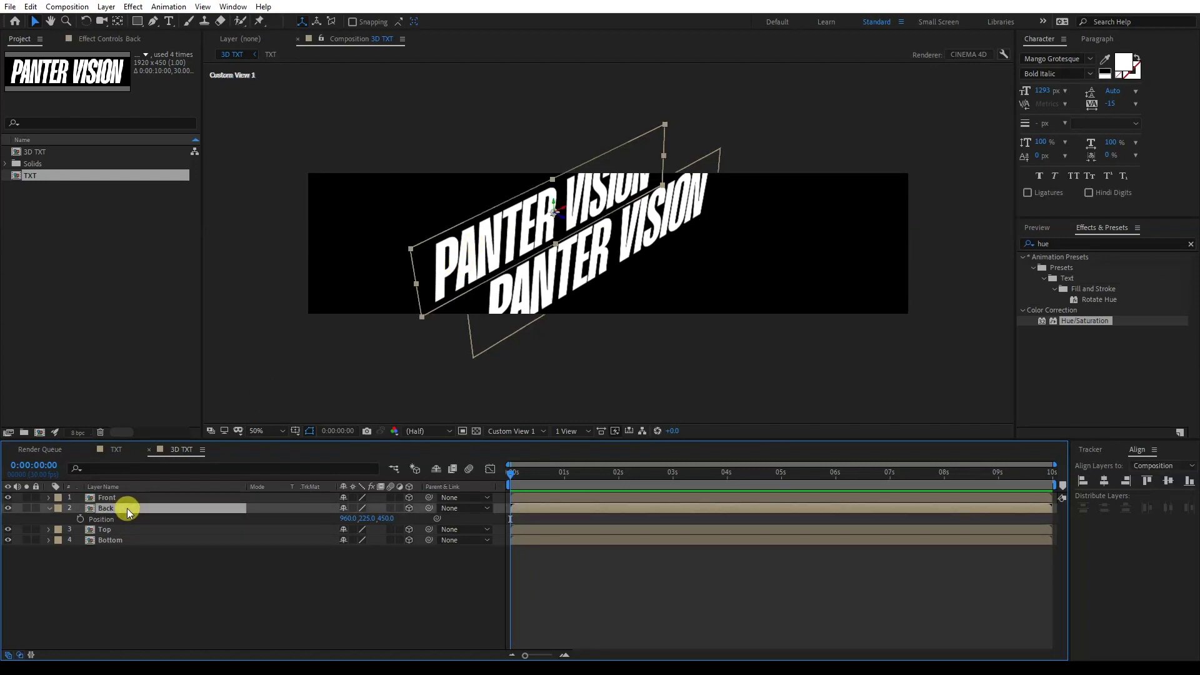
key(r)
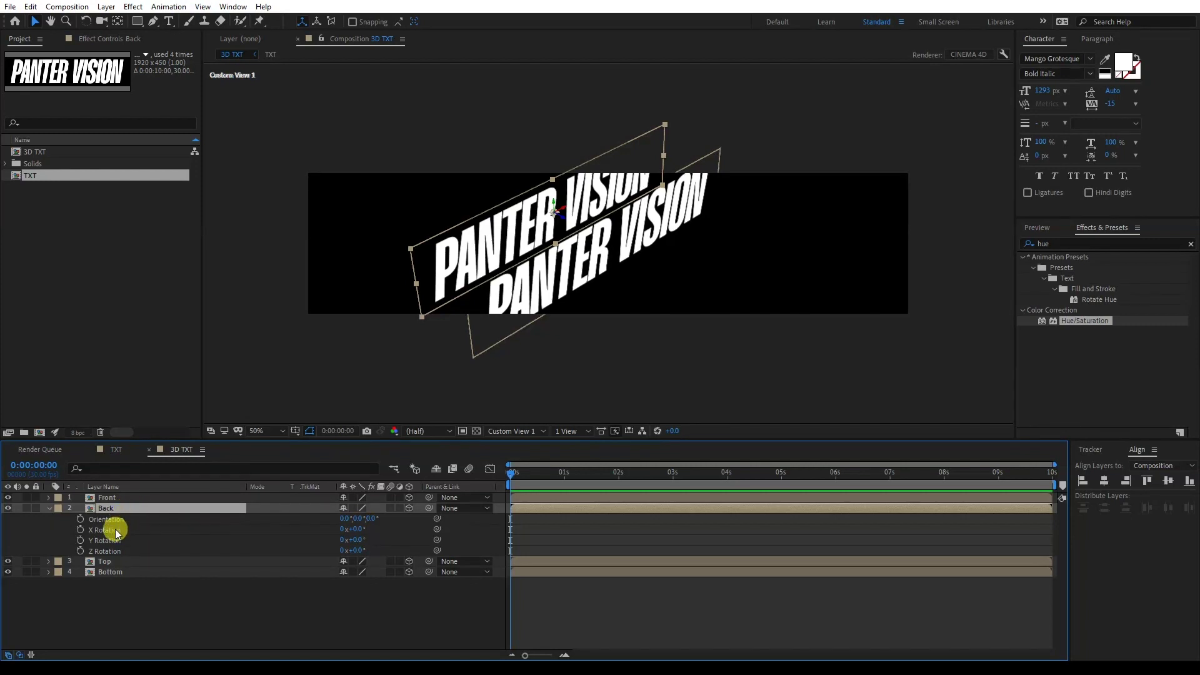
click(115, 529)
drag(354, 530, 464, 523)
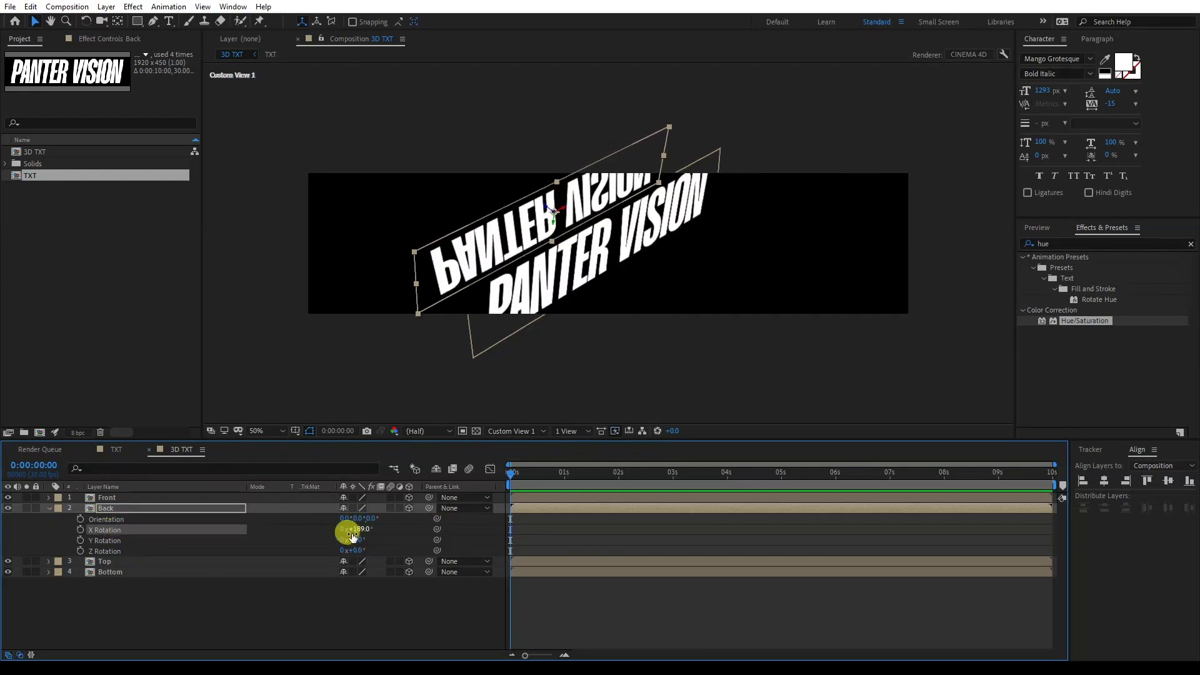
click(359, 529)
text(1)
key(Return)
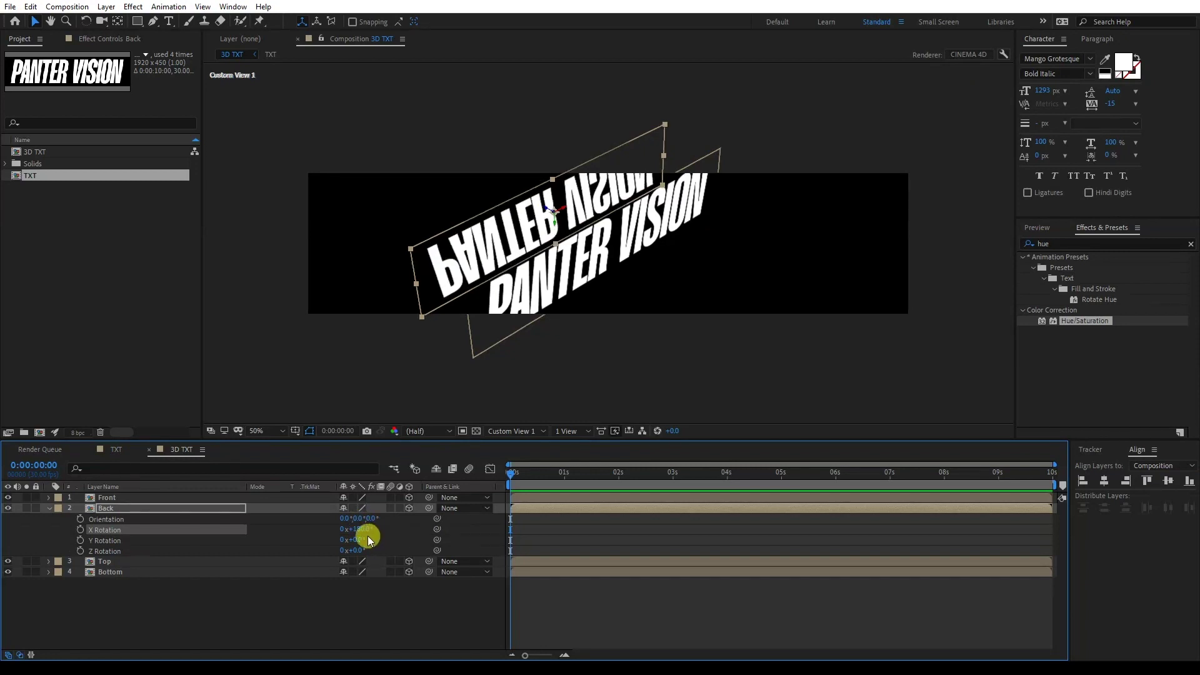
click(50, 508)
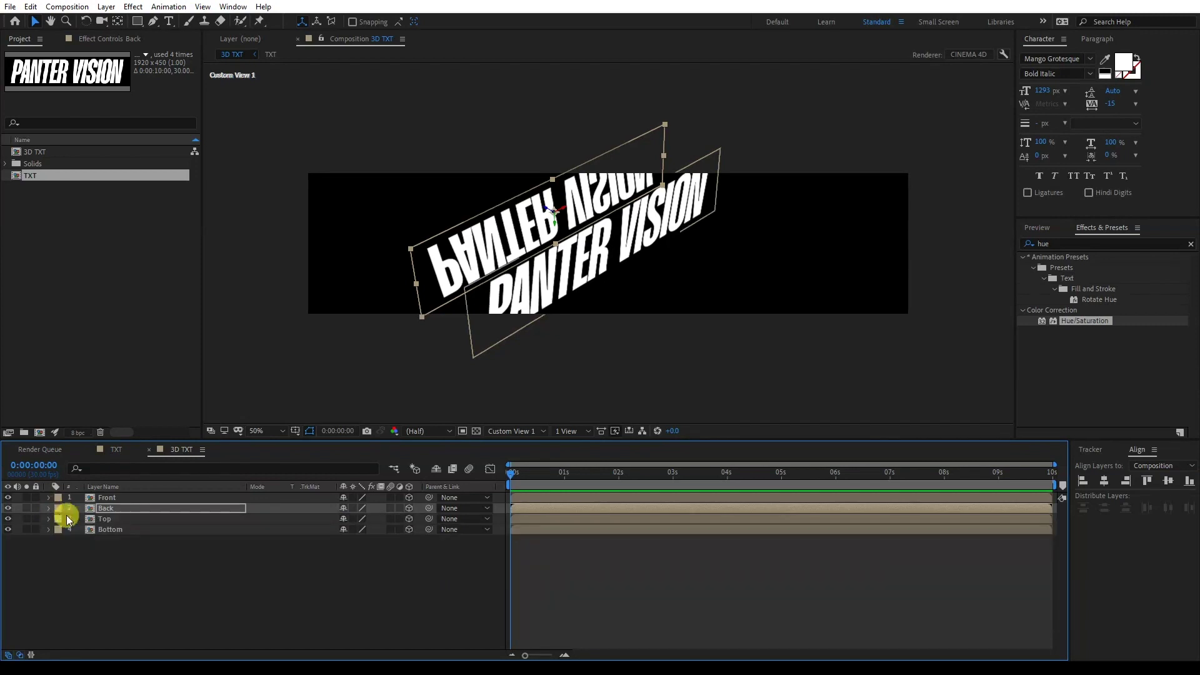
- Set the Top layer's X Rotation to -90°
click(113, 520)
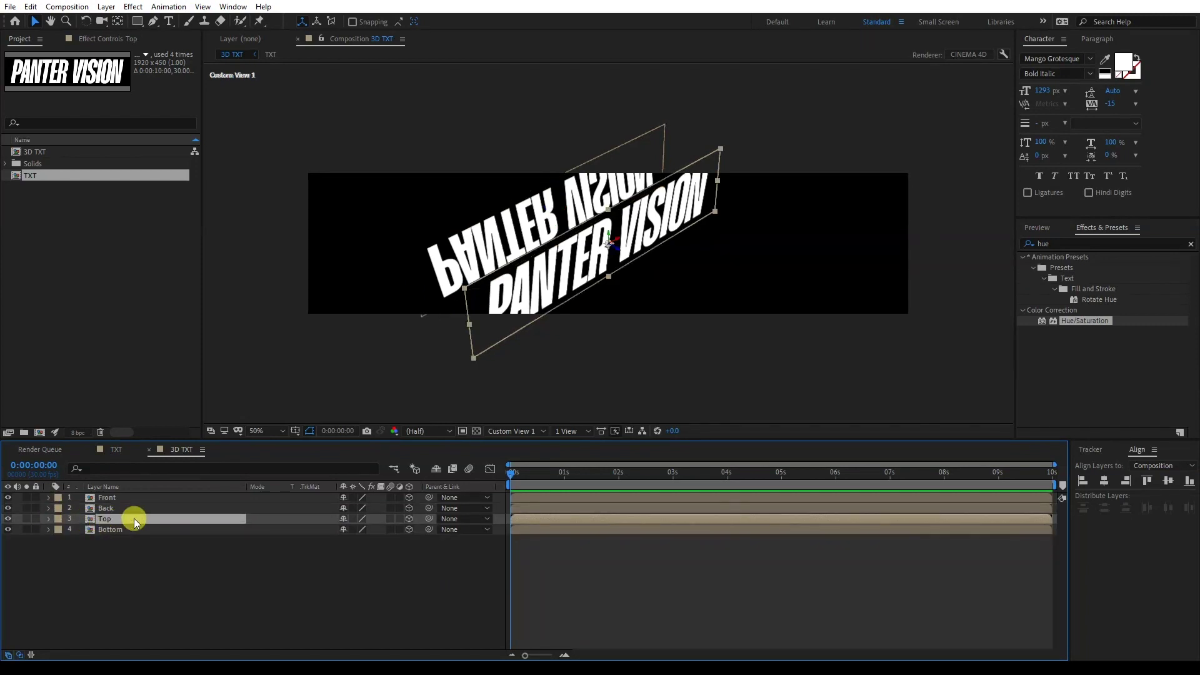
key(r)
click(115, 540)
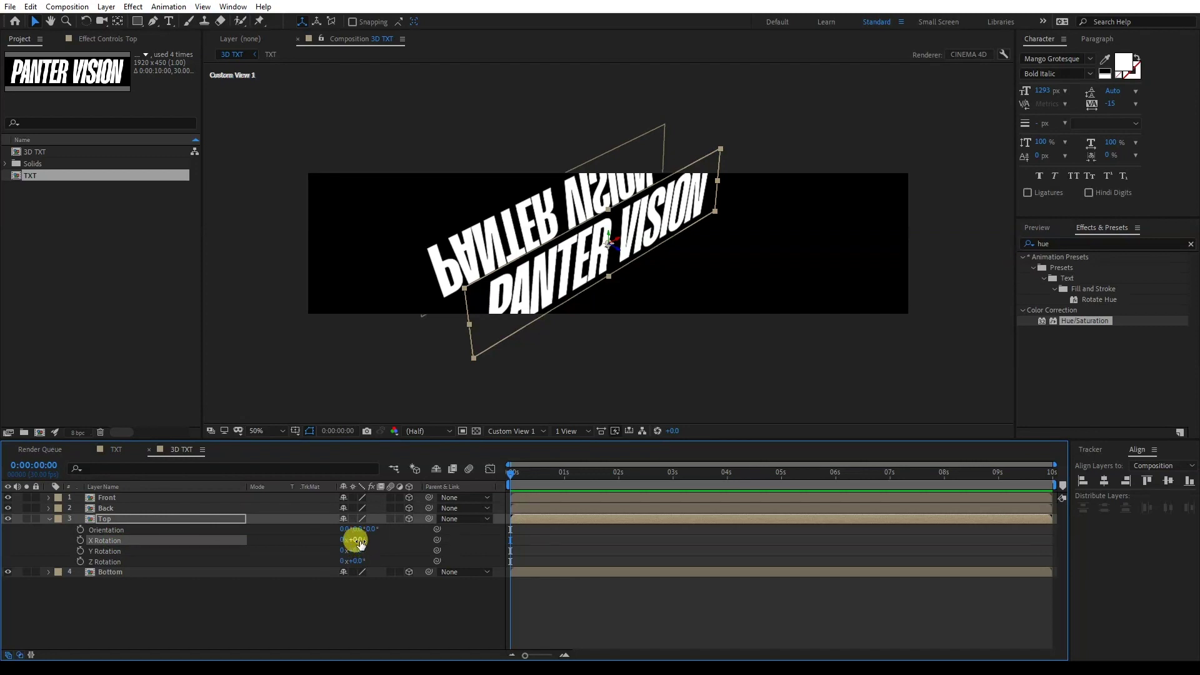
click(358, 541)
text(-90)
key(Return)
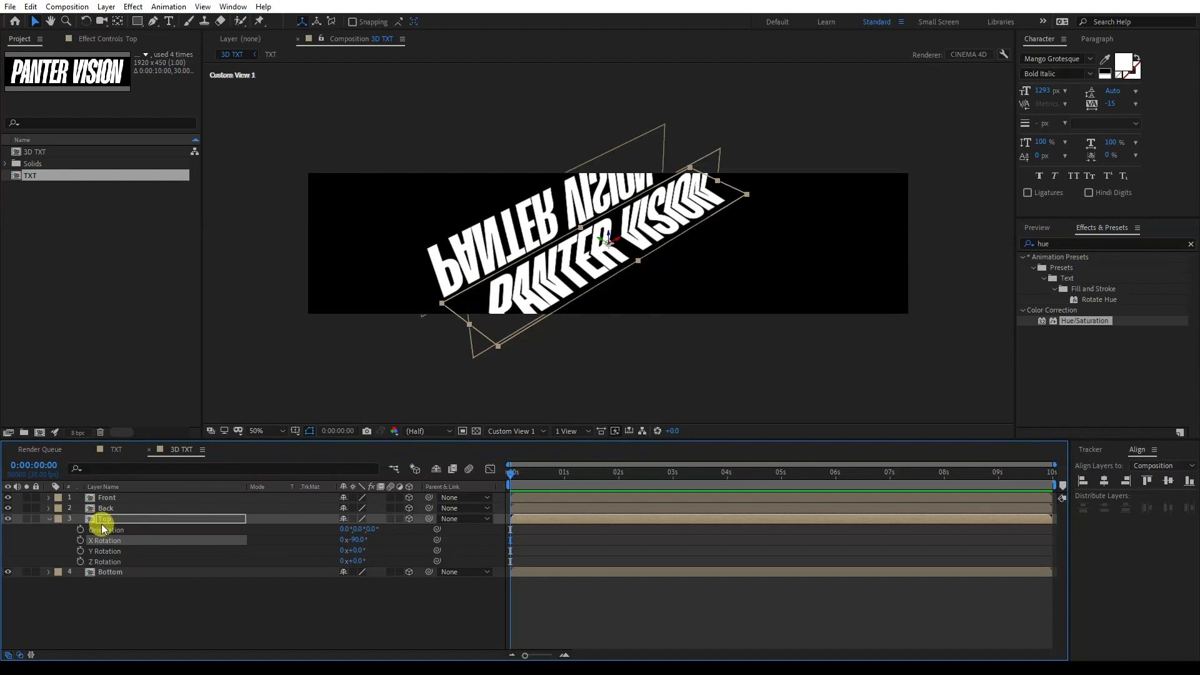
- Move the Top layer onto the upper face of the box by setting its Y position to 0 and Z position to 225
click(107, 520)
key(p)
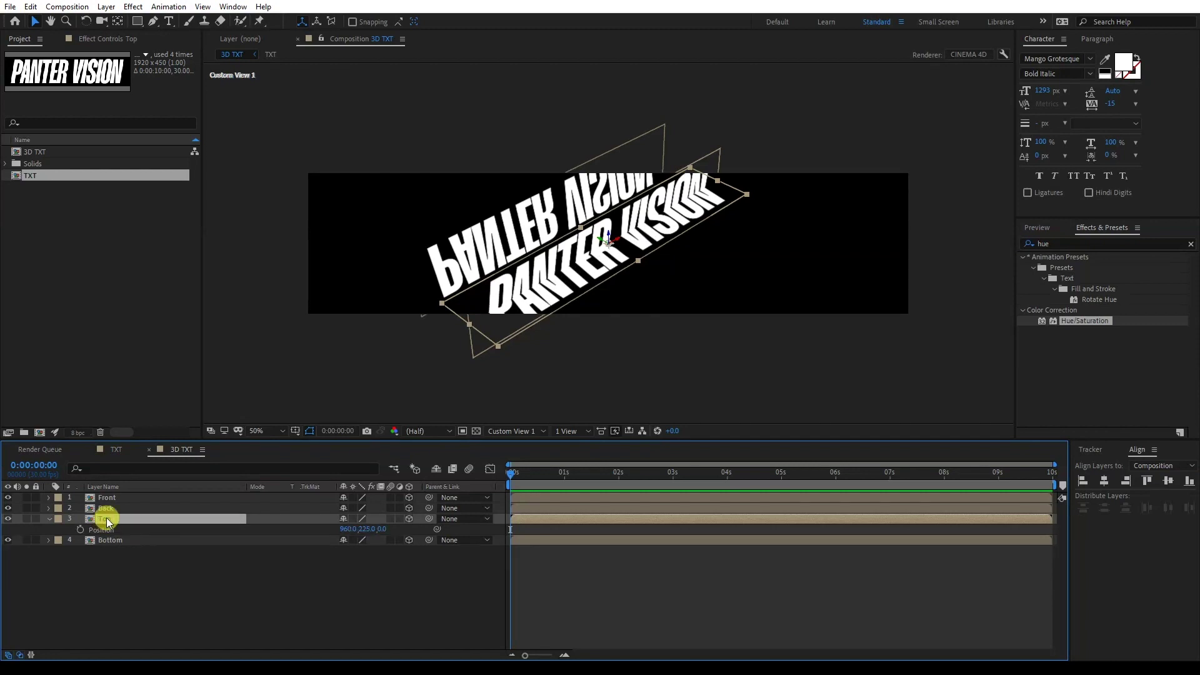
mouse_move(373, 529)
mouse_down()
mouse_move(327, 528)
mouse_move(369, 547)
mouse_move(362, 527)
mouse_up()
click(362, 527)
text(0)
key(Return)
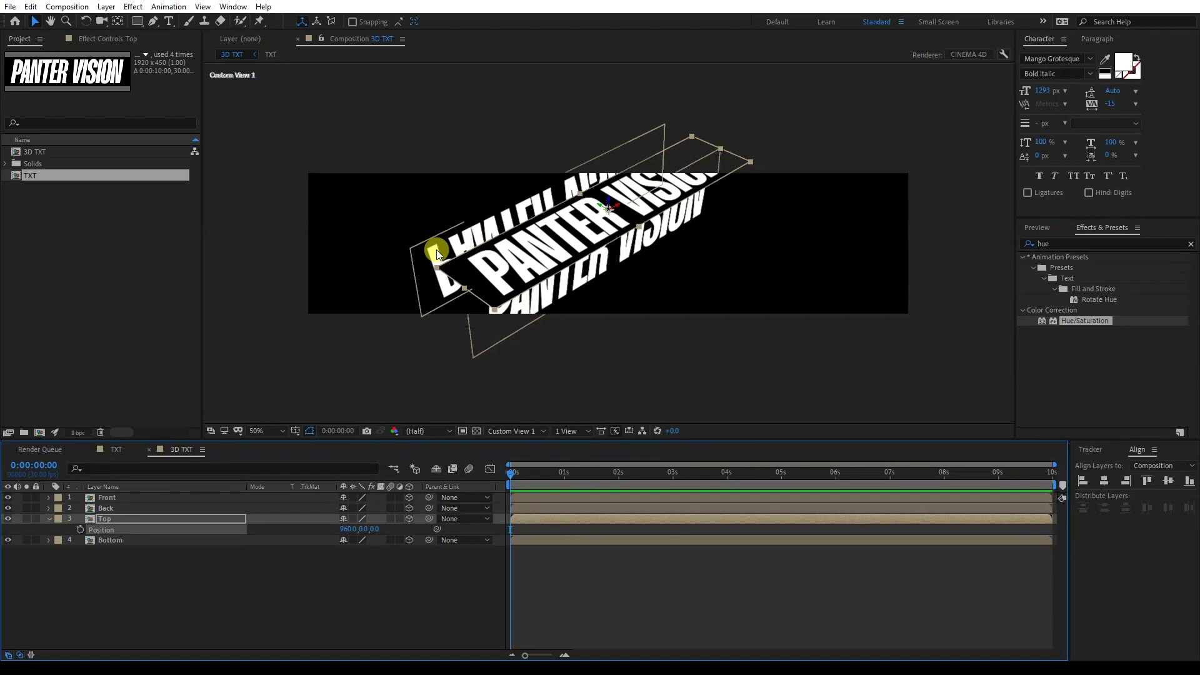
mouse_move(373, 529)
mouse_down()
mouse_move(469, 529)
mouse_move(375, 528)
mouse_up()
click(374, 529)
text(225)
key(Return)
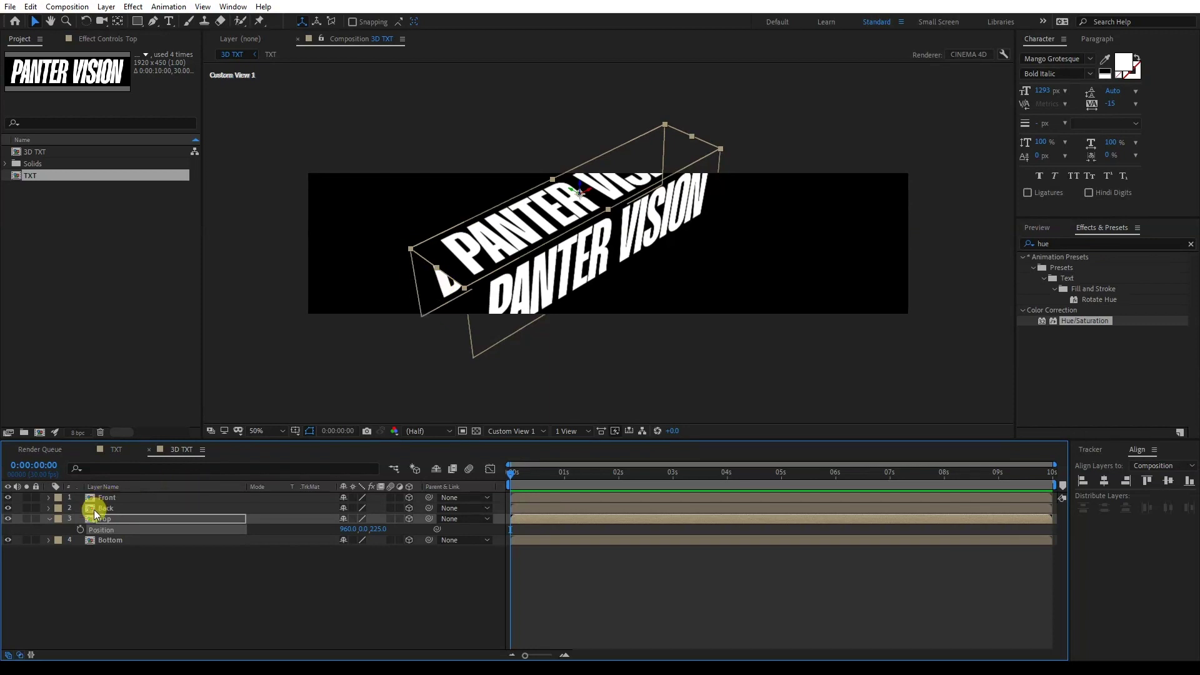
click(48, 518)
- Set the Bottom layer's X Rotation to 90°
click(117, 533)
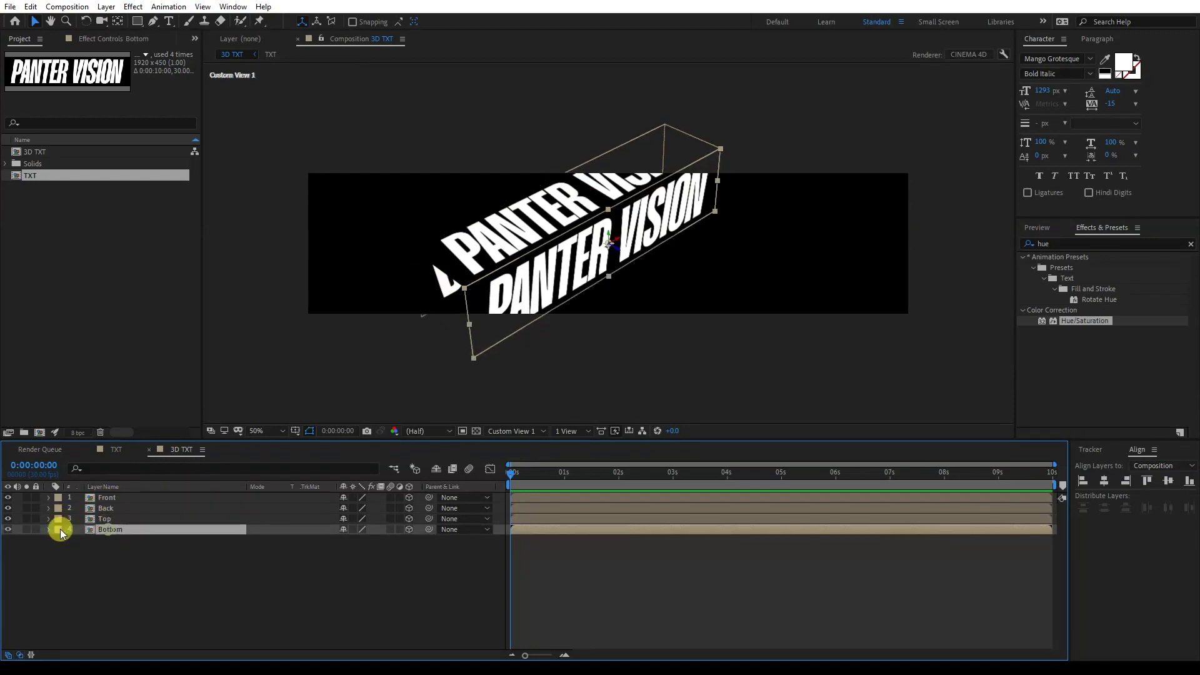
key(r)
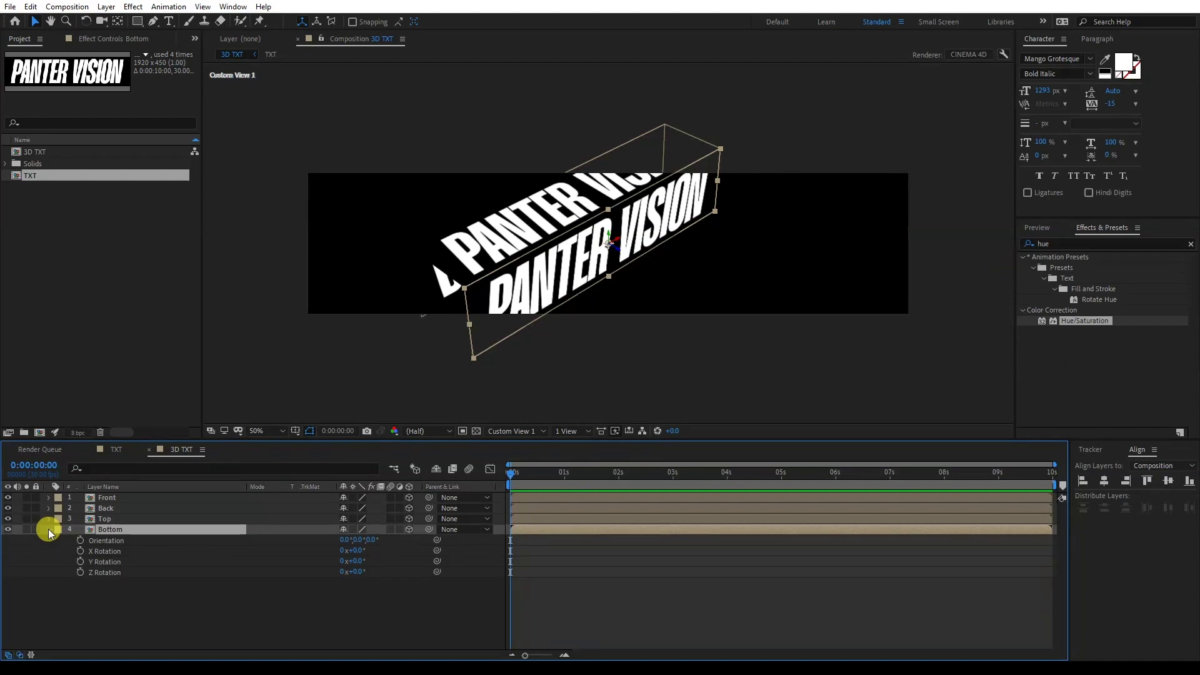
click(115, 553)
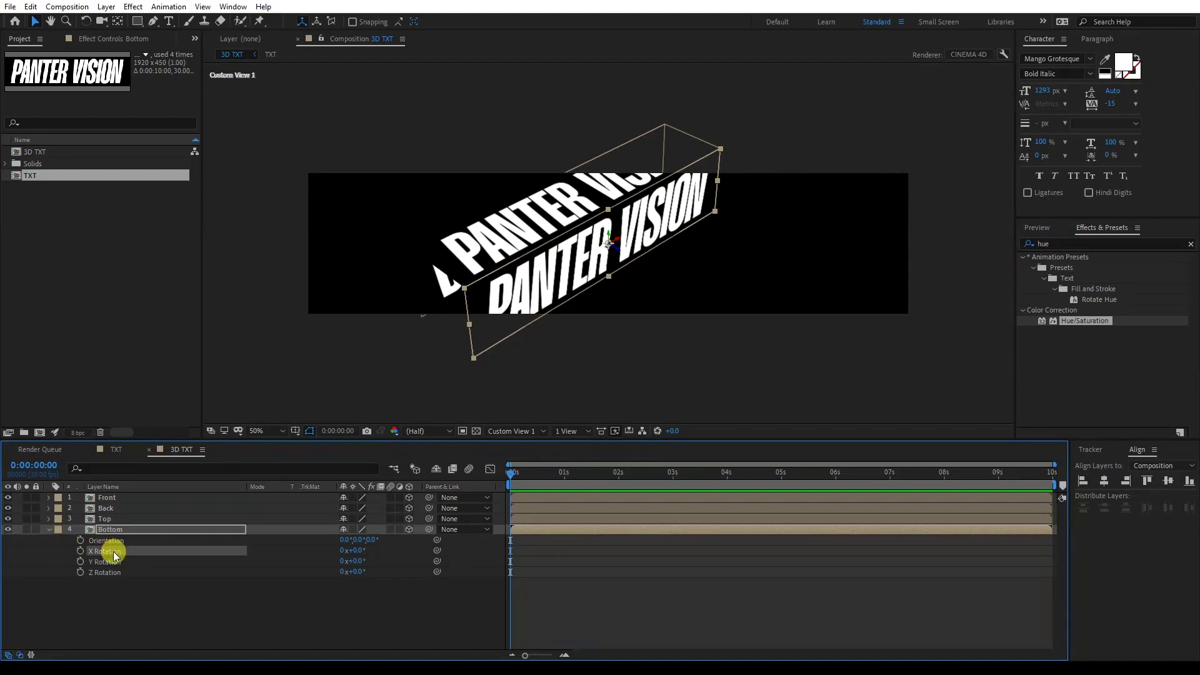
click(362, 551)
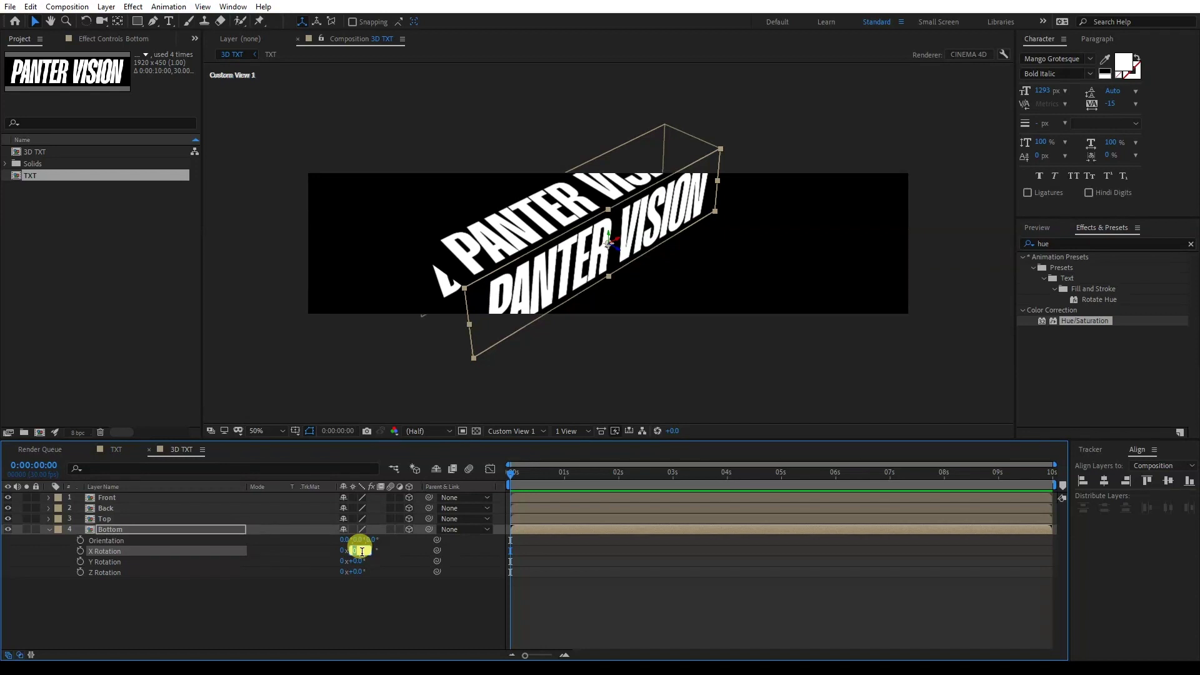
text(90)
- Move the Bottom layer onto the lower face of the box by setting its Y position to 450 and Z position to 225
click(211, 531)
key(p)
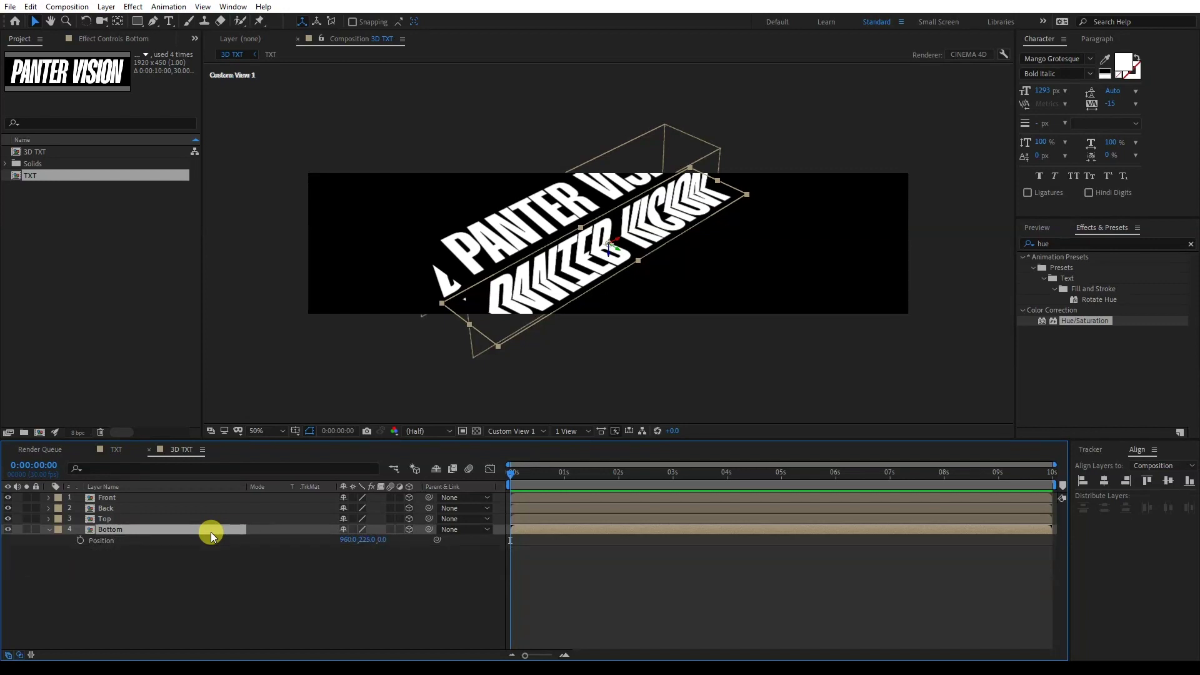
click(366, 541)
text(450)
key(Return)
mouse_move(379, 540)
mouse_down()
mouse_move(393, 541)
mouse_move(383, 543)
mouse_up()
click(383, 540)
text(225)
key(Return)
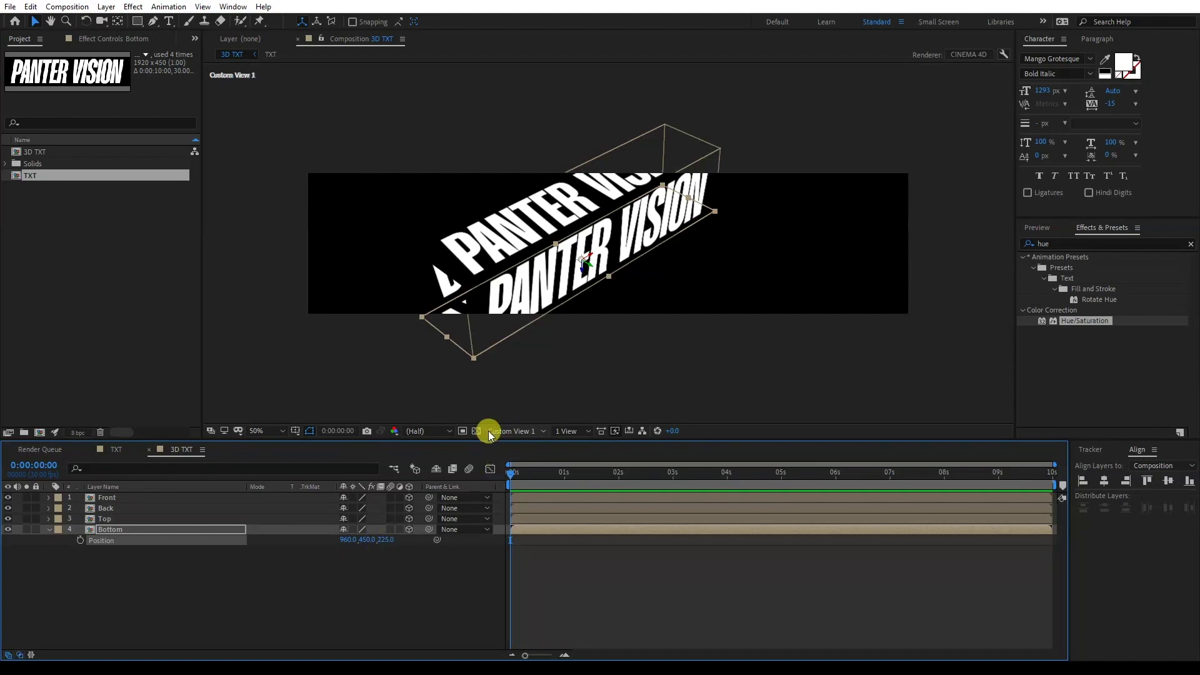
- Switch the composition view to Left and add a null object to the 3D TXT composition
click(510, 431)
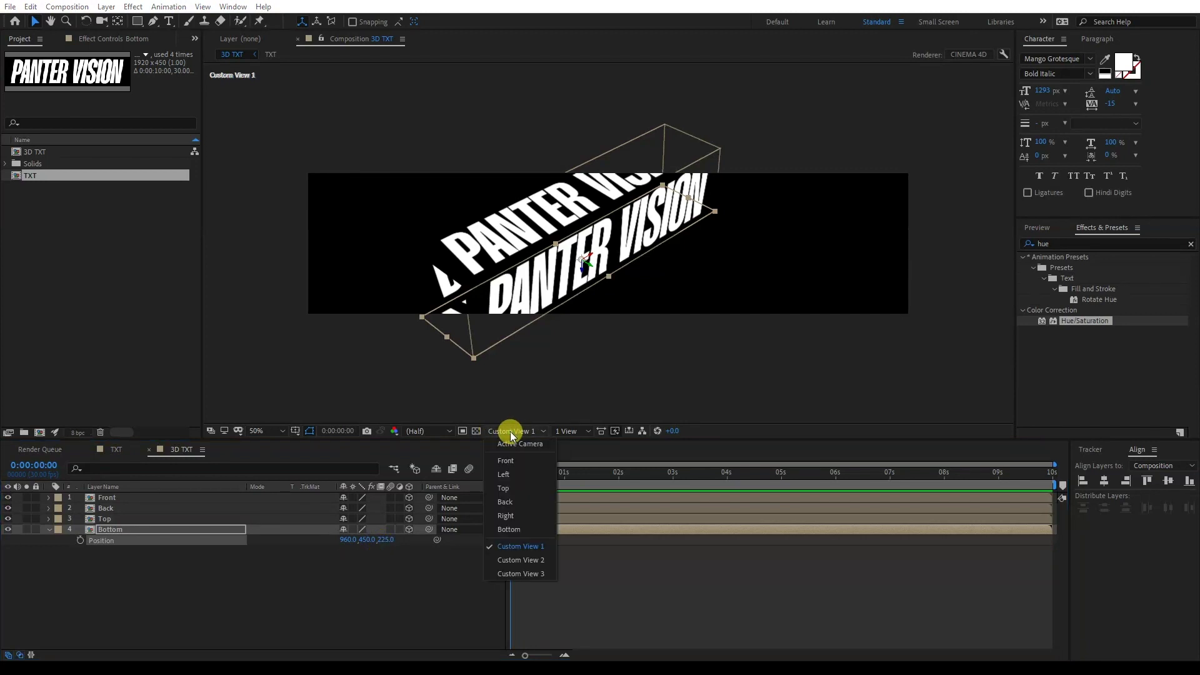
click(519, 474)
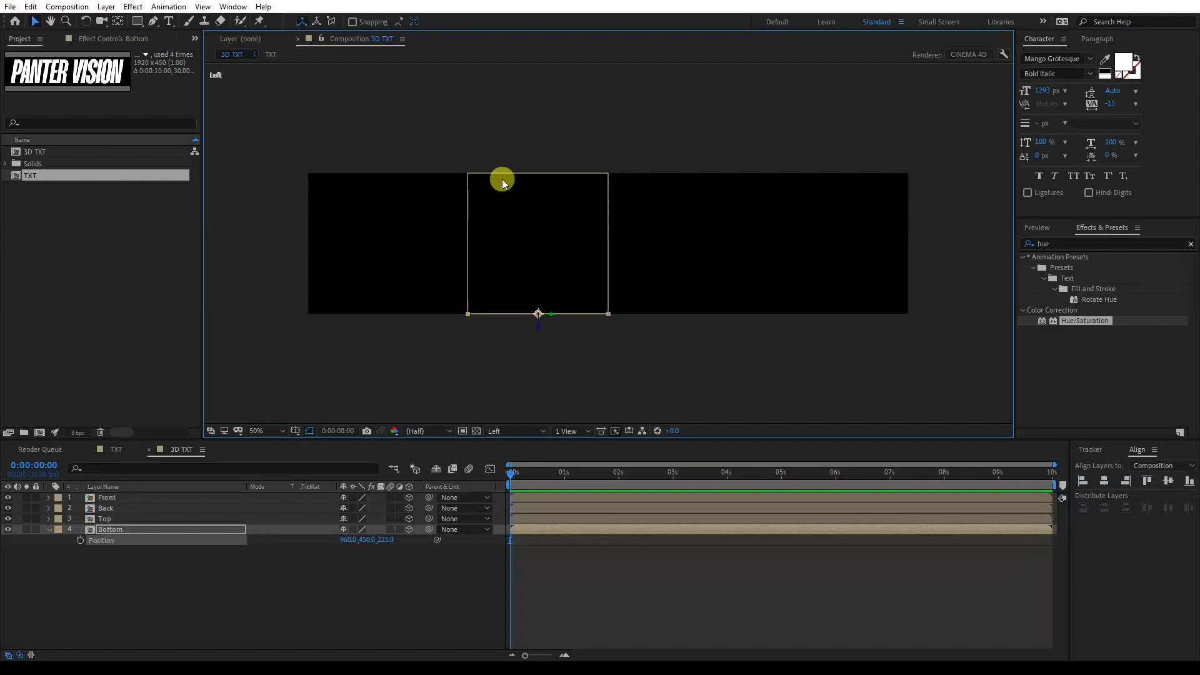
click(49, 530)
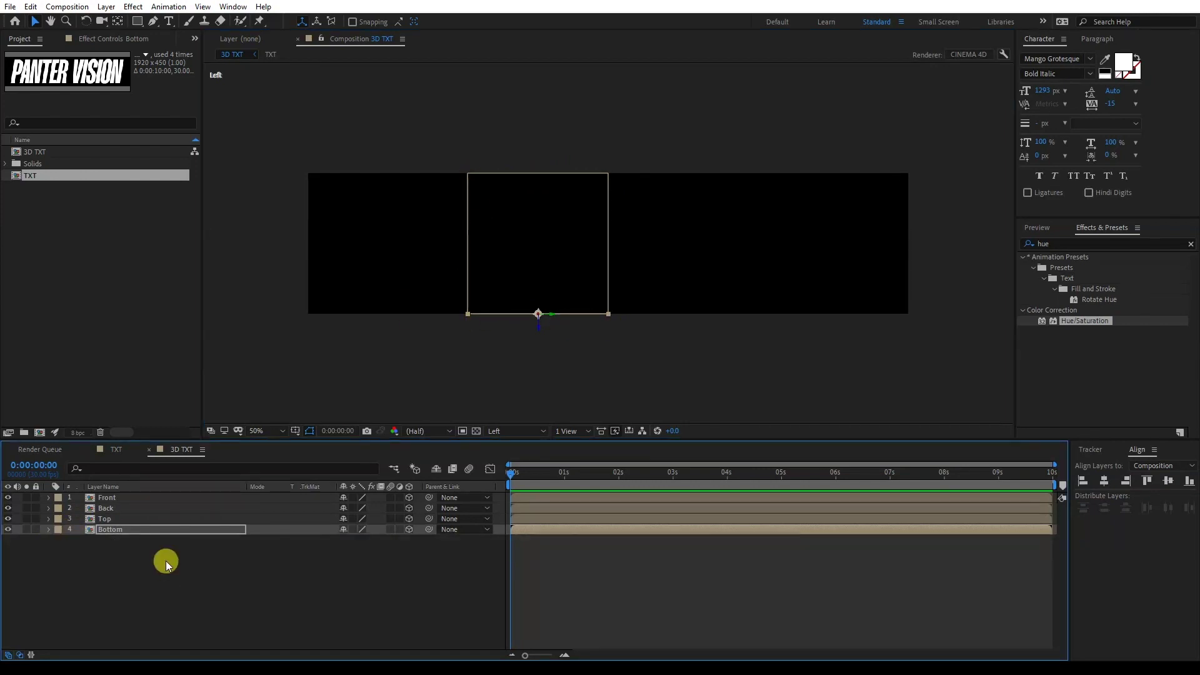
right_click(174, 563)
mouse_move(257, 422)
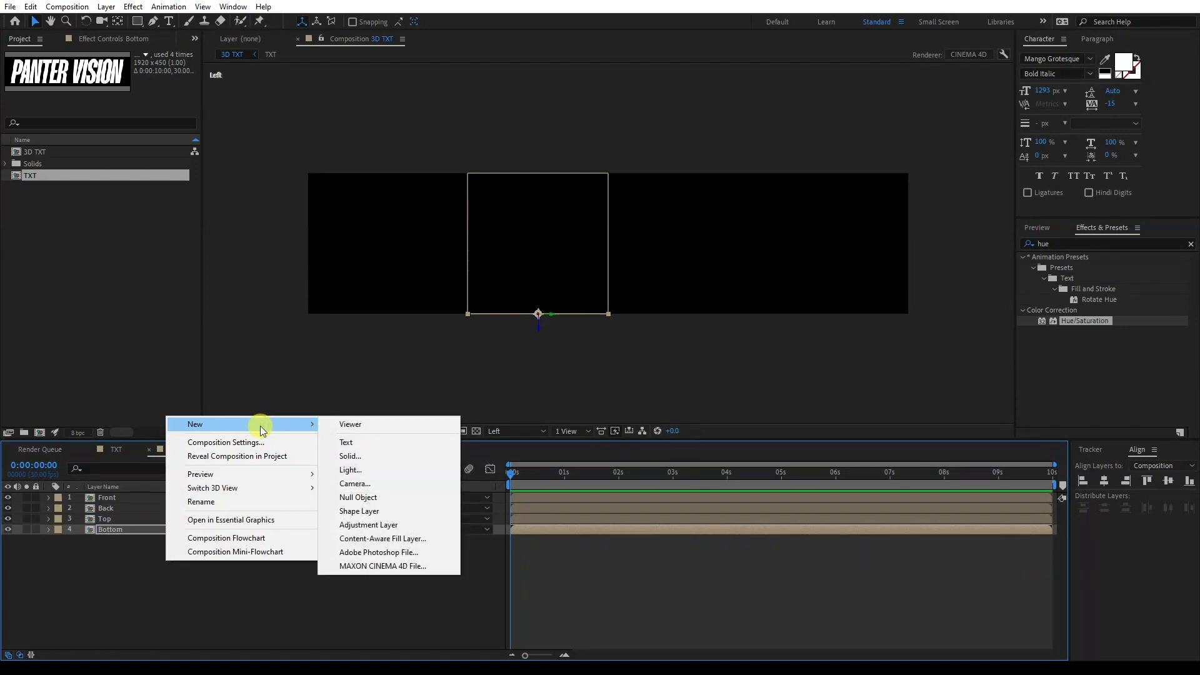
click(366, 497)
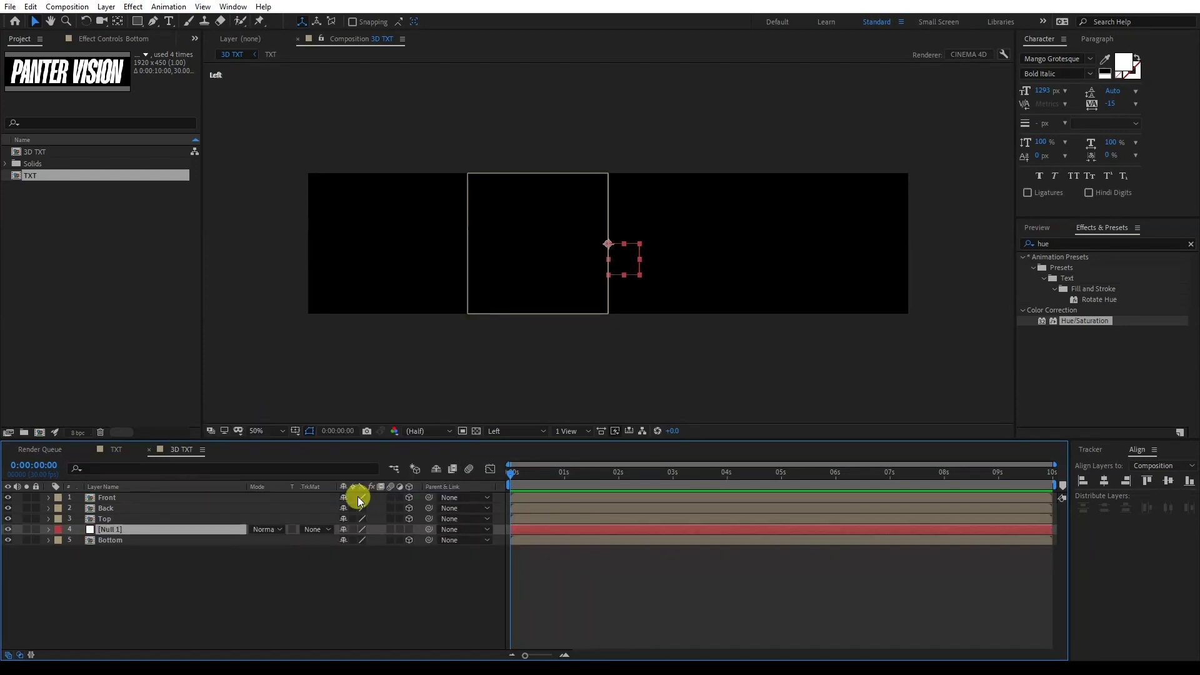
- Move the null object to the top of the layer stack and make it a 3D layer
drag(114, 529, 119, 494)
click(335, 501)
click(409, 497)
- Parent the Front, Back, Top and Bottom layers to Null 1
drag(208, 589, 122, 508)
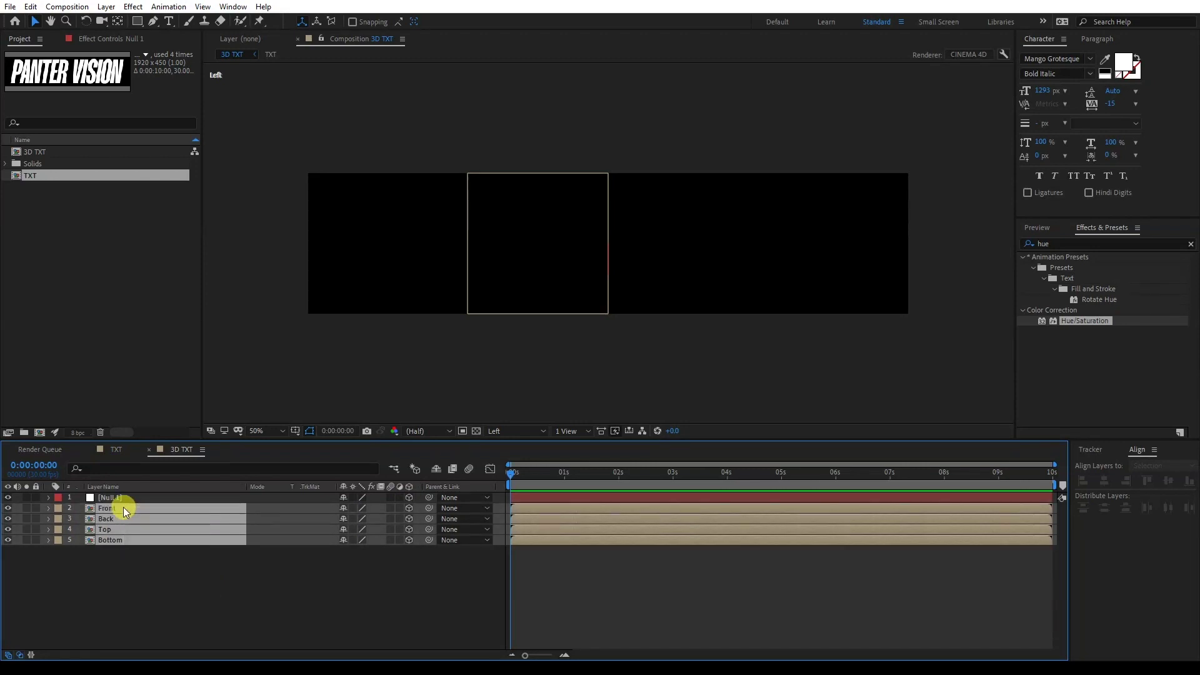
click(470, 508)
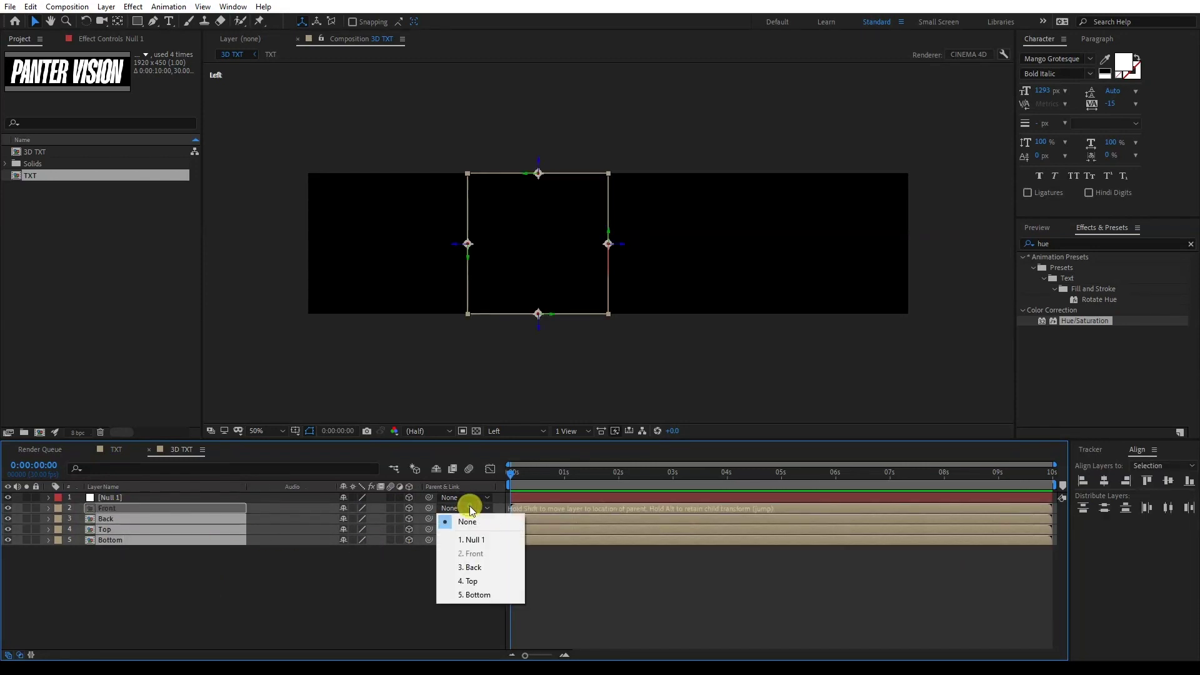
click(477, 540)
click(267, 584)
- Move Null 1's anchor point along the Z axis to the centre of the box in the Left view
click(104, 498)
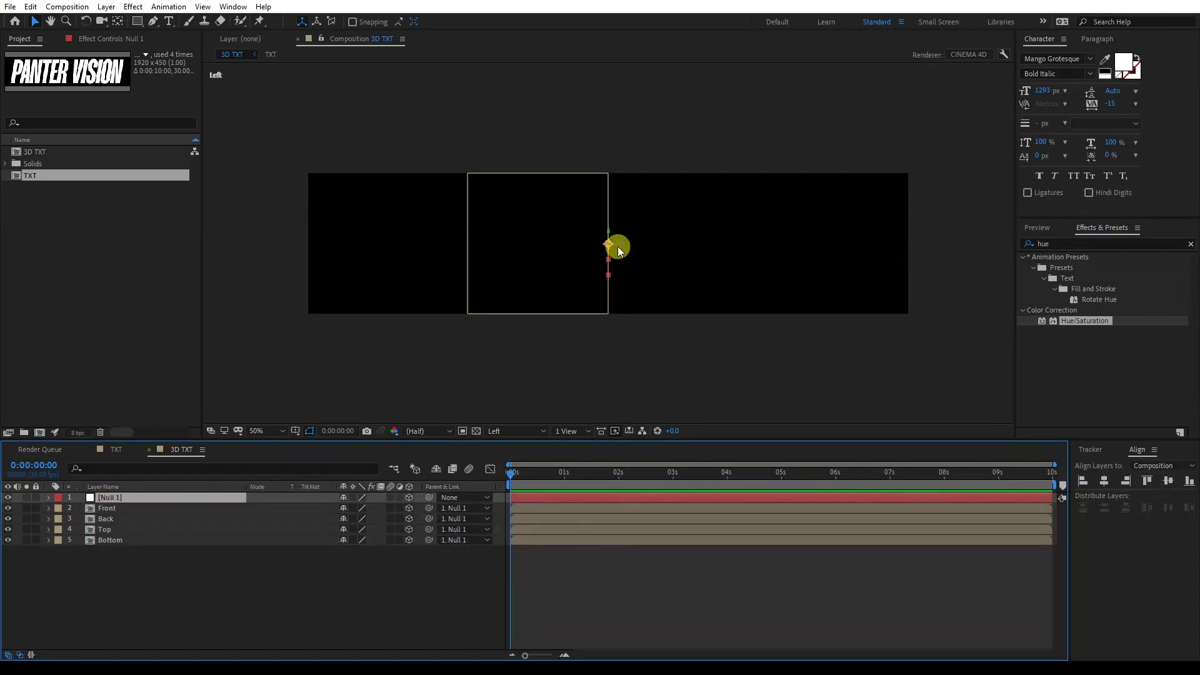
scroll(604, 238, up, 1)
scroll(605, 241, up, 1)
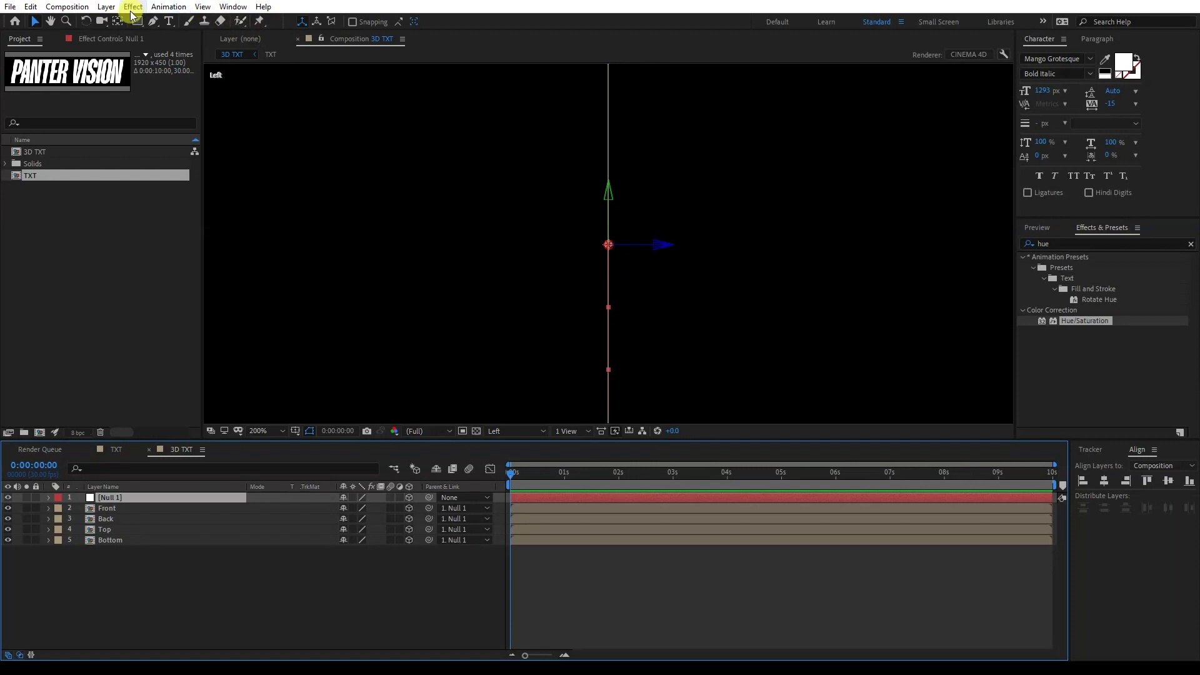
click(119, 23)
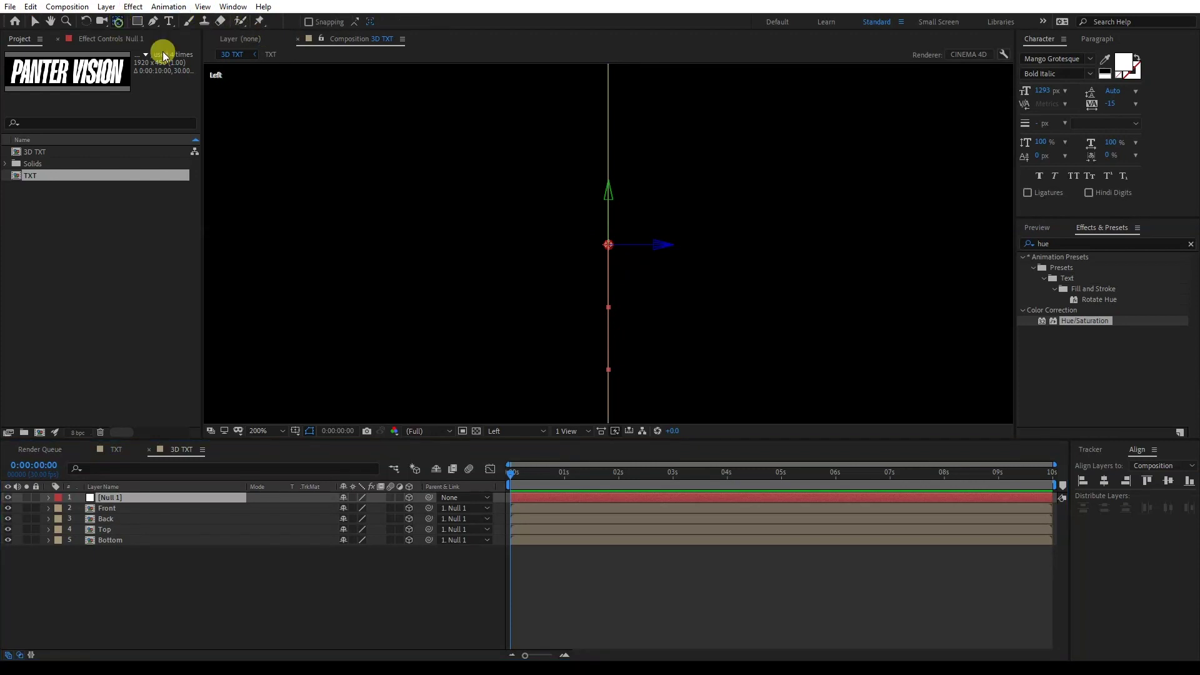
scroll(547, 248, down, 1)
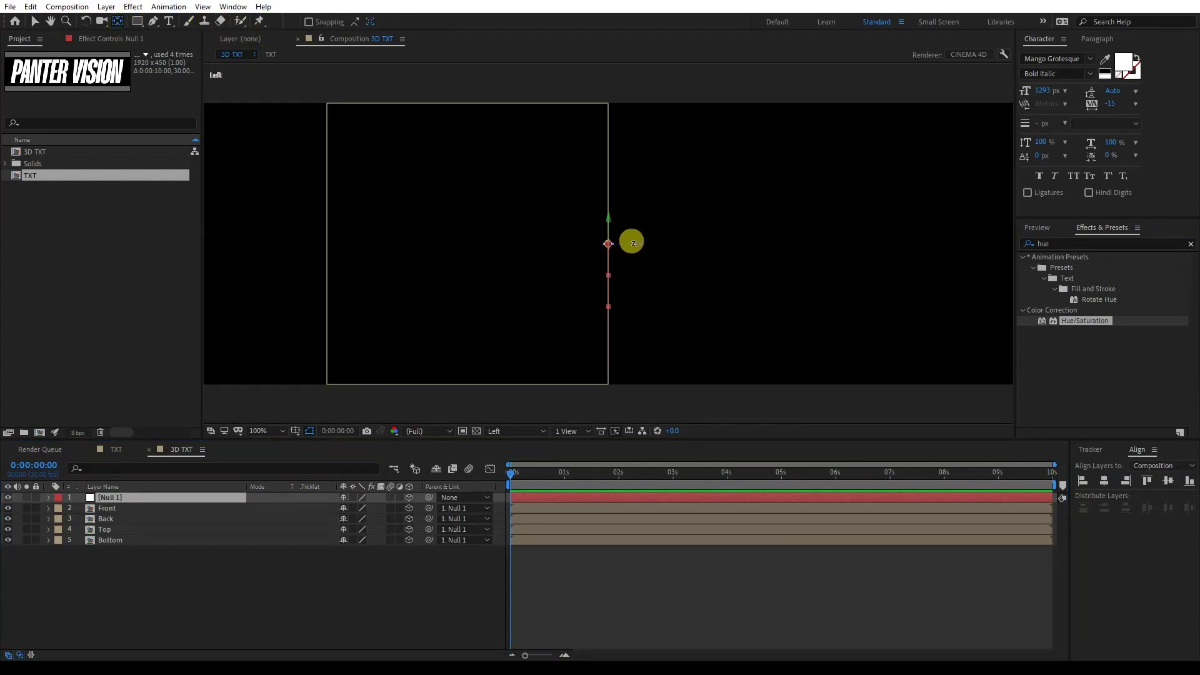
key(z)
drag(635, 244, 493, 254)
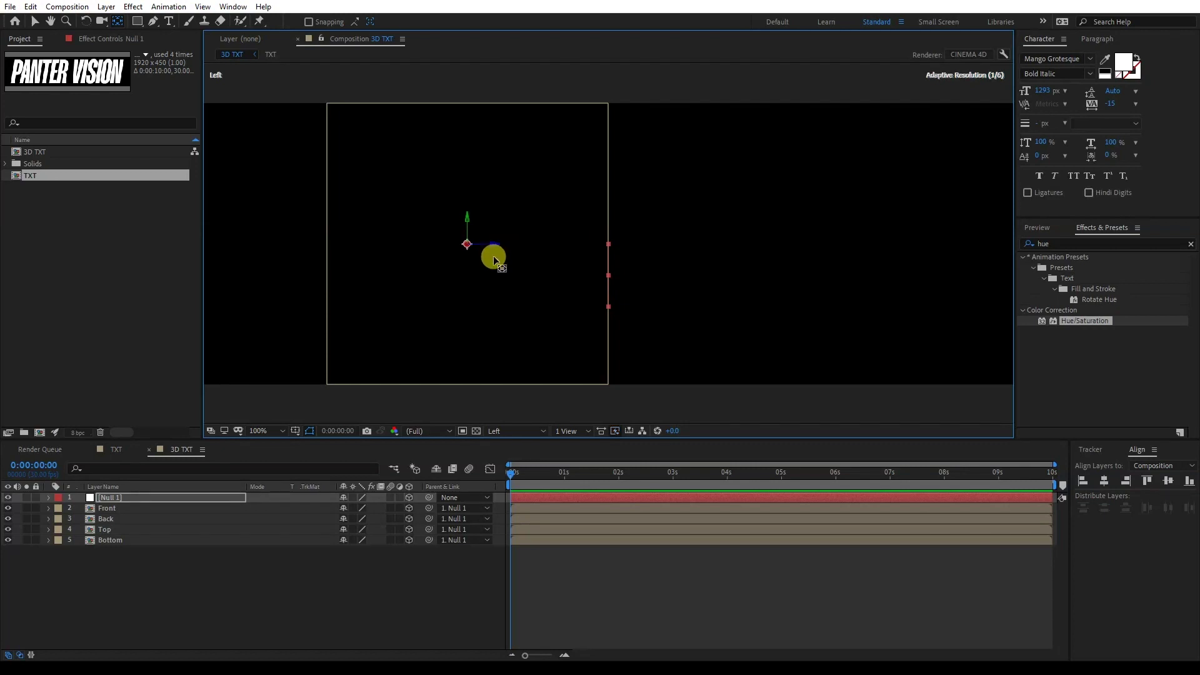
key(comma)
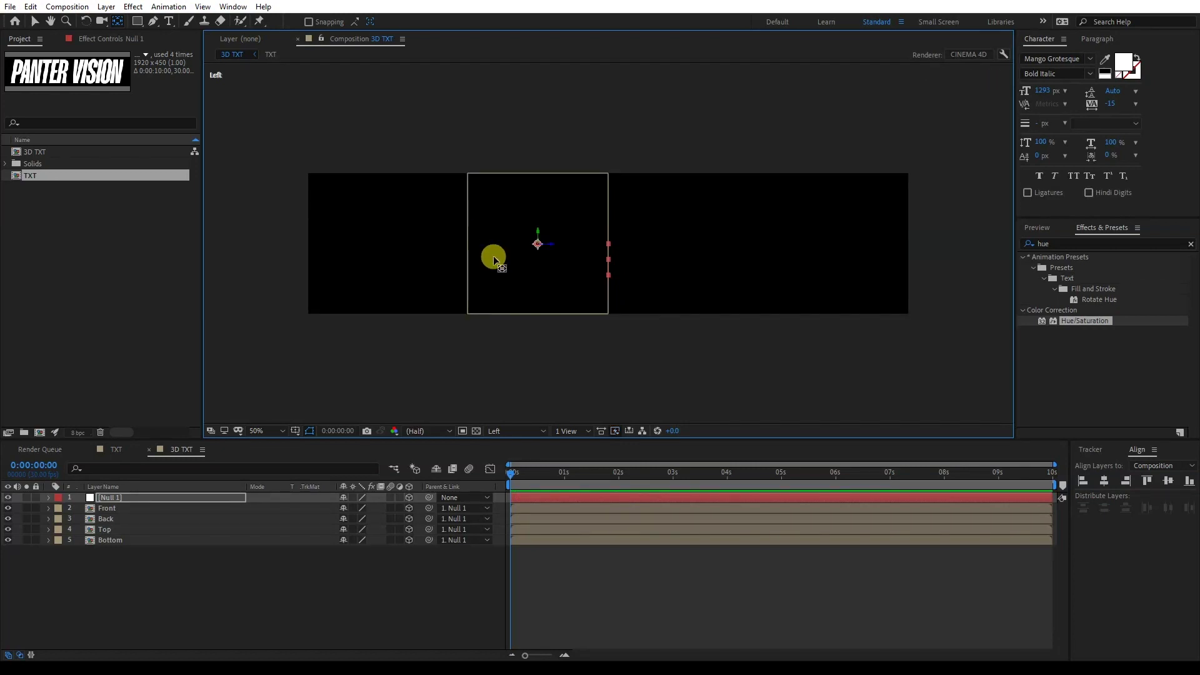
- Animate Null 1's X Rotation from a starting keyframe at 0:00:00:00 to 3 full revolutions at 0:00:09:29
click(123, 498)
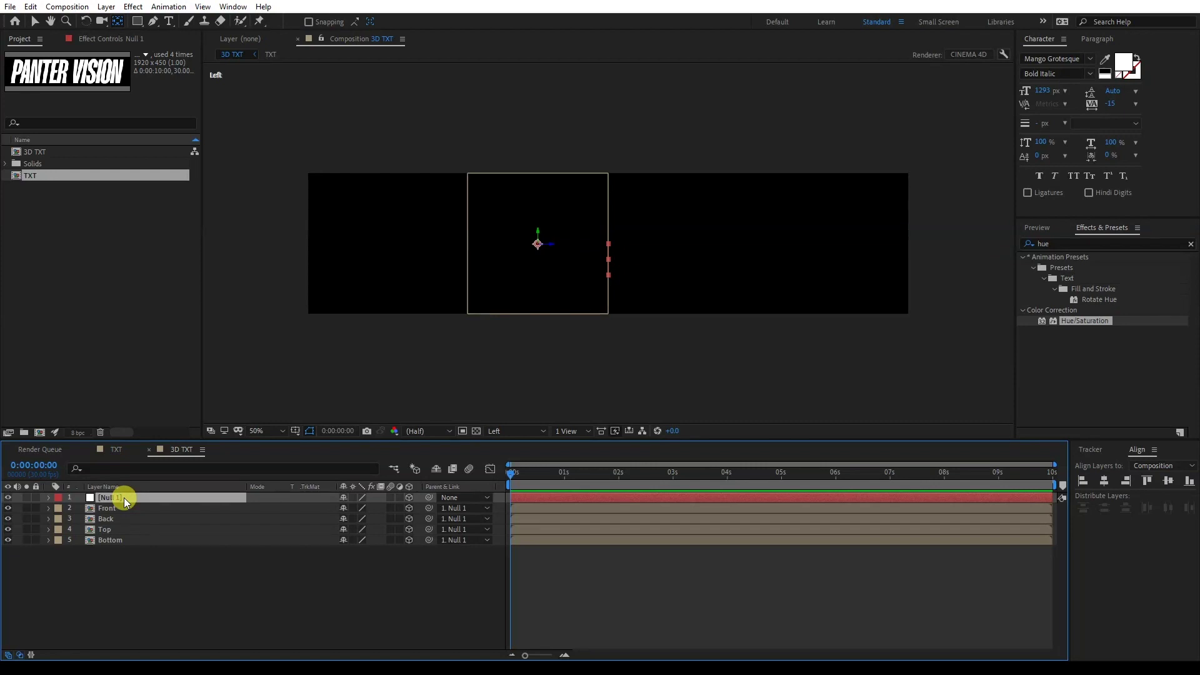
key(r)
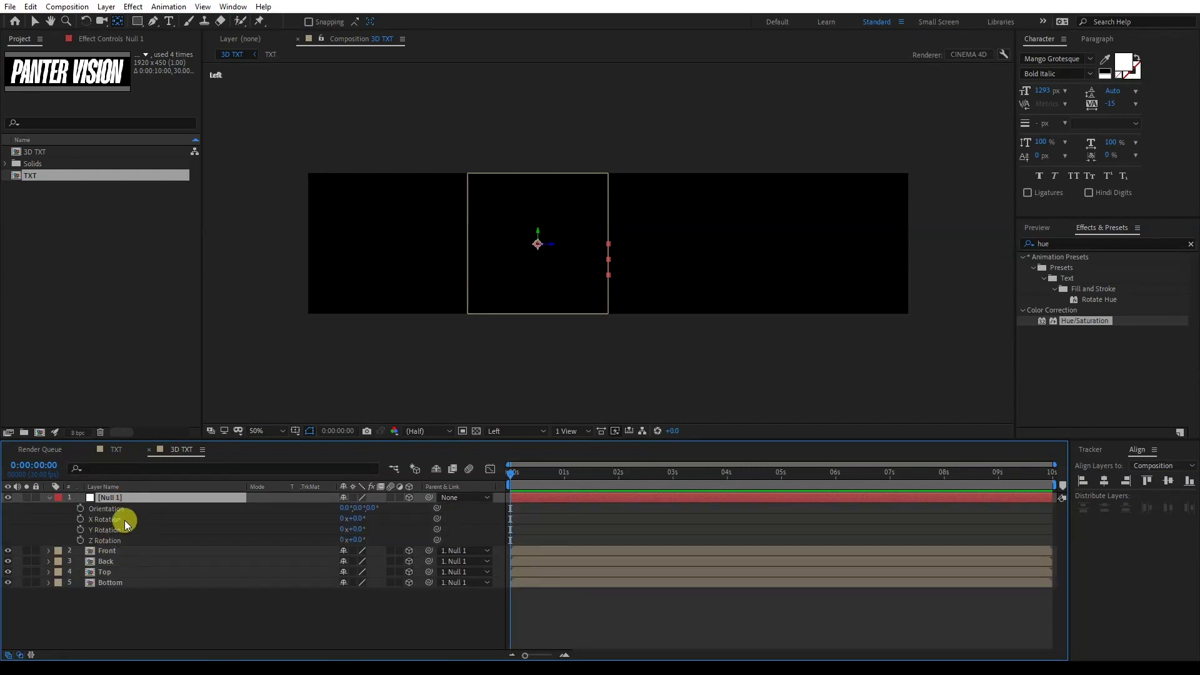
click(124, 519)
click(80, 520)
drag(512, 473, 1082, 485)
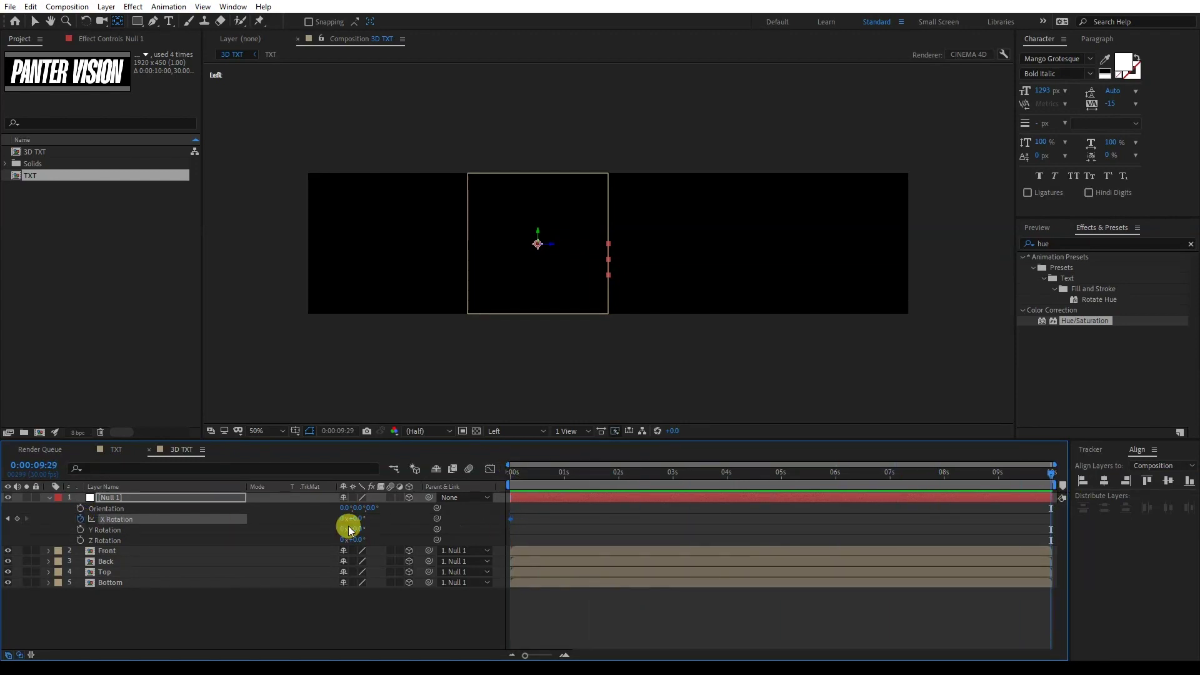
click(342, 518)
text(3)
key(Return)
- Switch the composition view to Active Camera and scrub back through the timeline to check the box's rotation
click(498, 431)
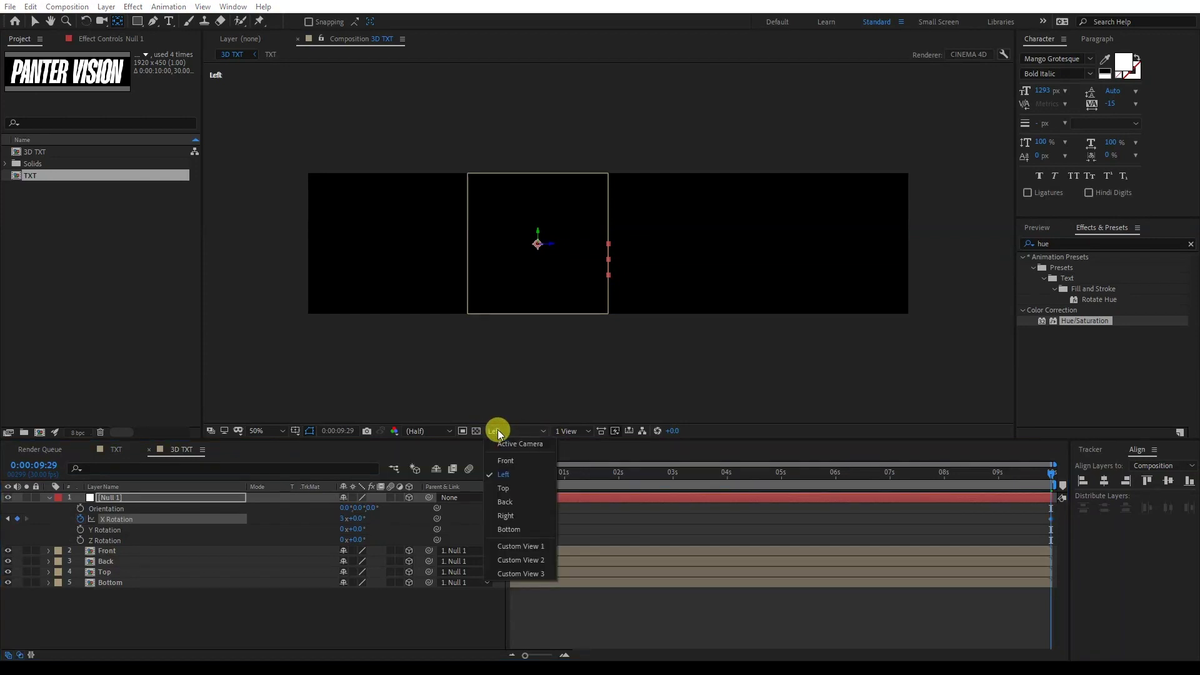
click(520, 444)
drag(1052, 473, 639, 486)
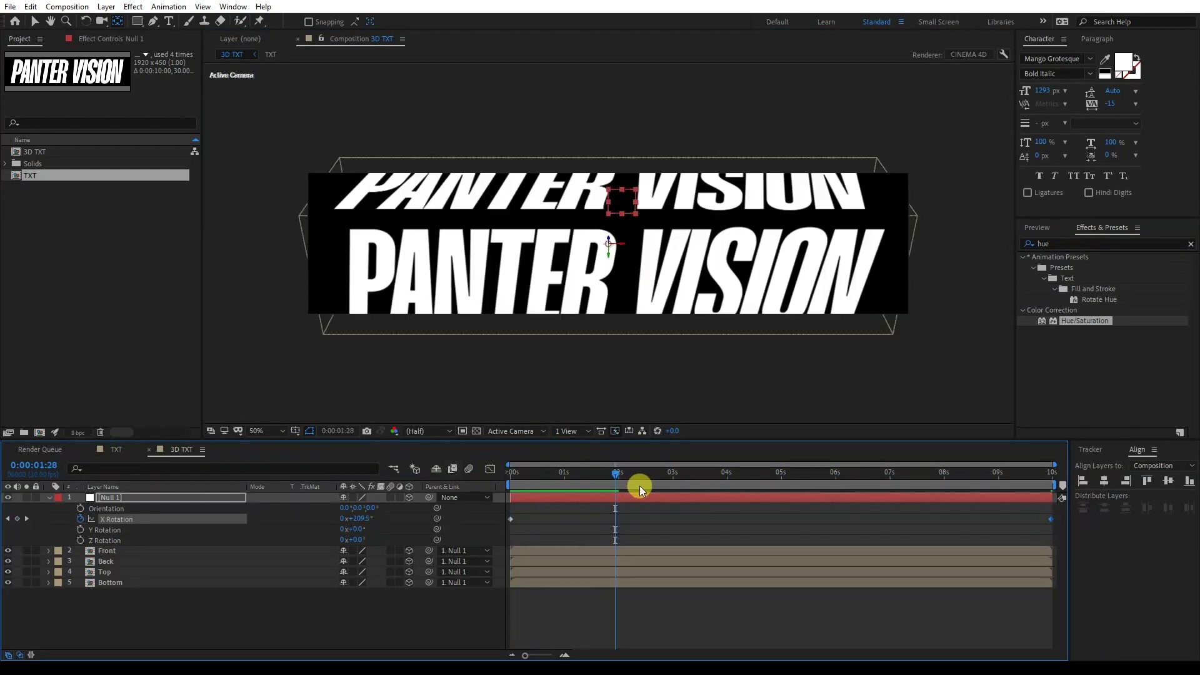
- Increase the 3D TXT composition's height to 709 px so the rotating text fits in the frame
click(67, 6)
click(78, 39)
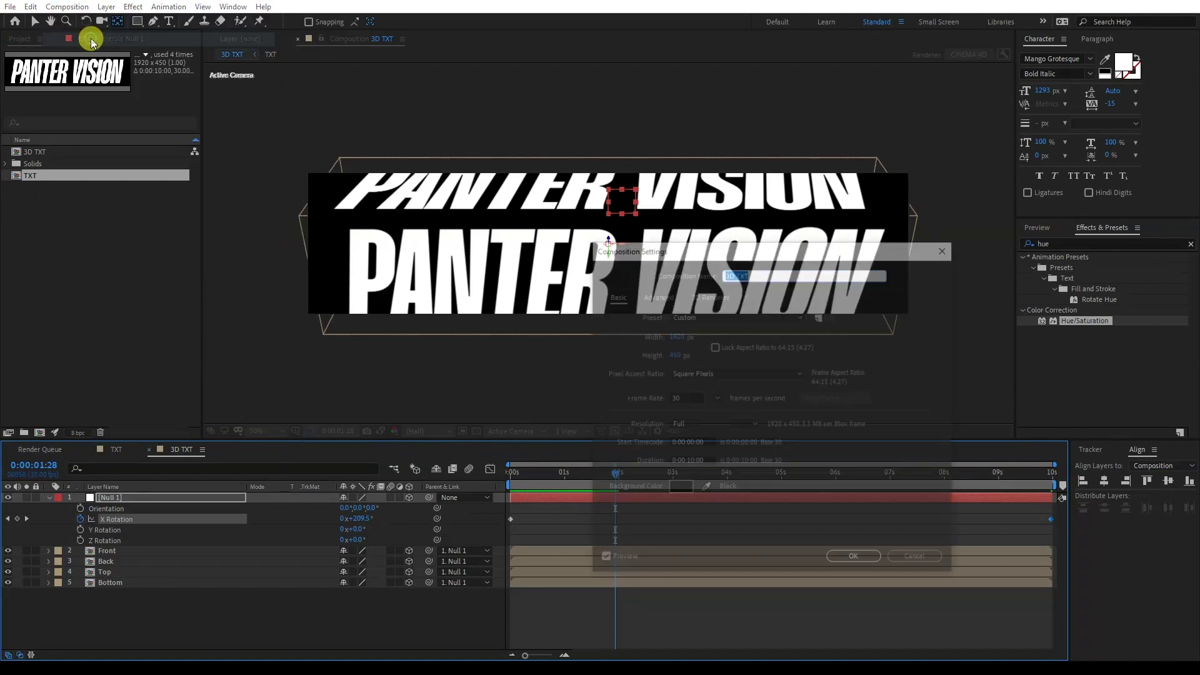
drag(673, 354, 704, 355)
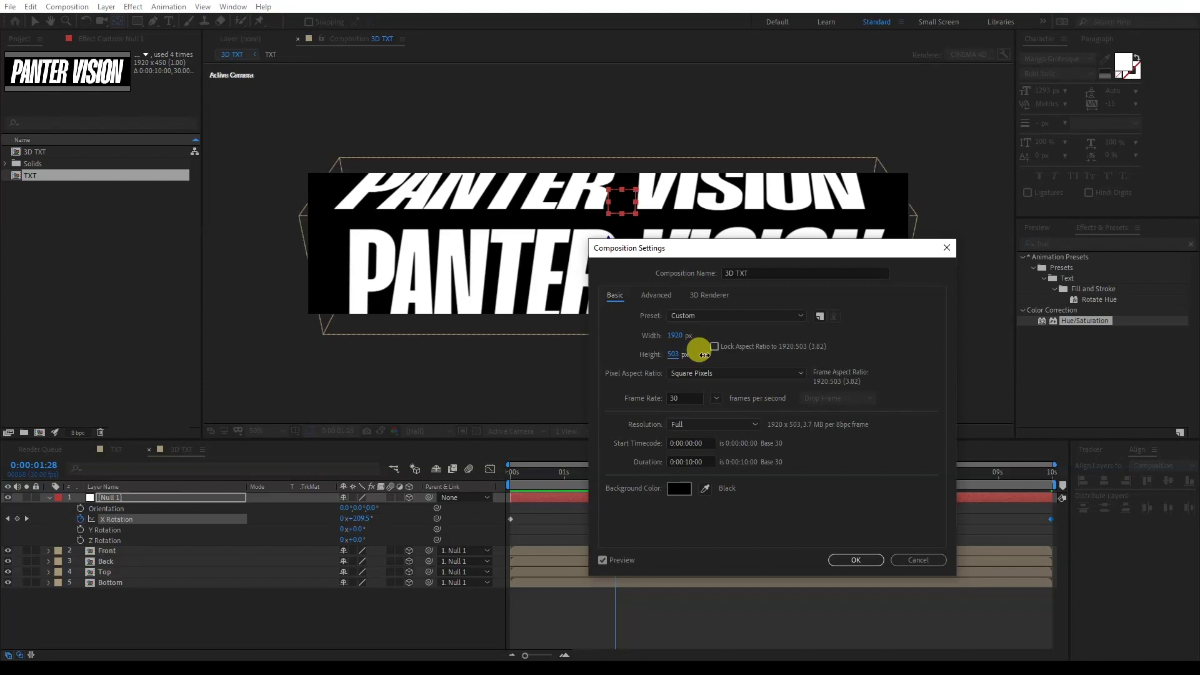
drag(703, 355, 697, 355)
drag(697, 355, 834, 550)
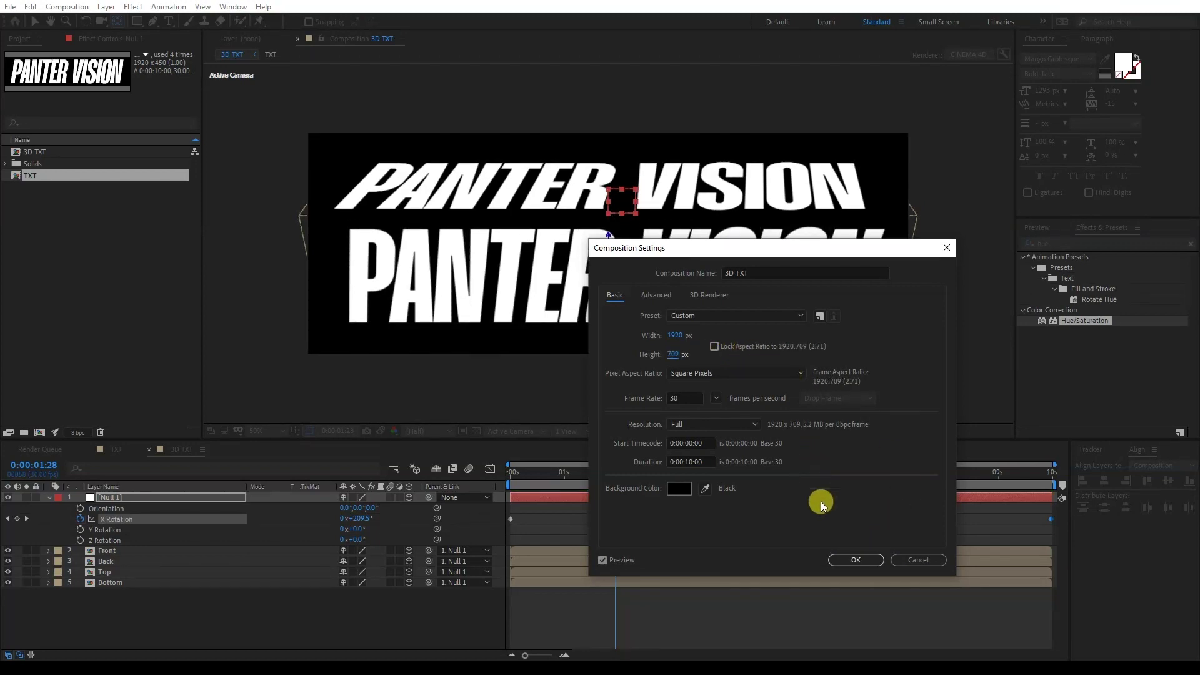
click(847, 558)
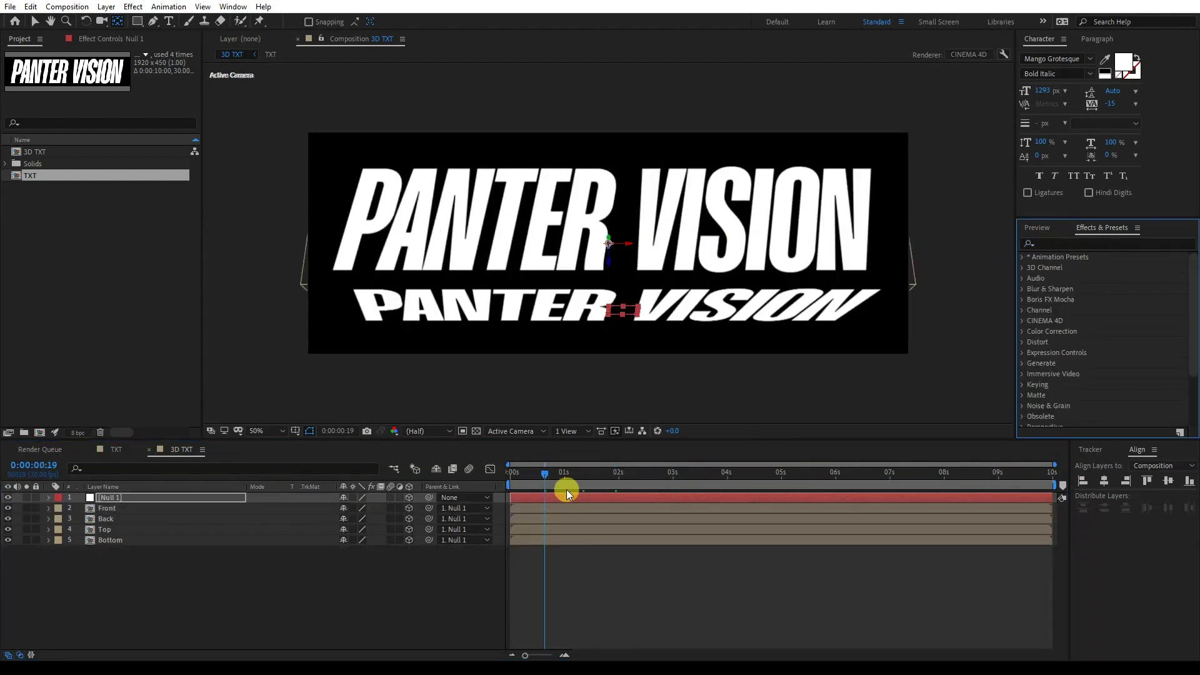
- Find the Tint effect and apply it to the Front and Back layers
mouse_move(547, 475)
mouse_down()
mouse_move(595, 477)
mouse_move(531, 482)
mouse_move(568, 487)
mouse_move(548, 488)
mouse_up()
click(1093, 243)
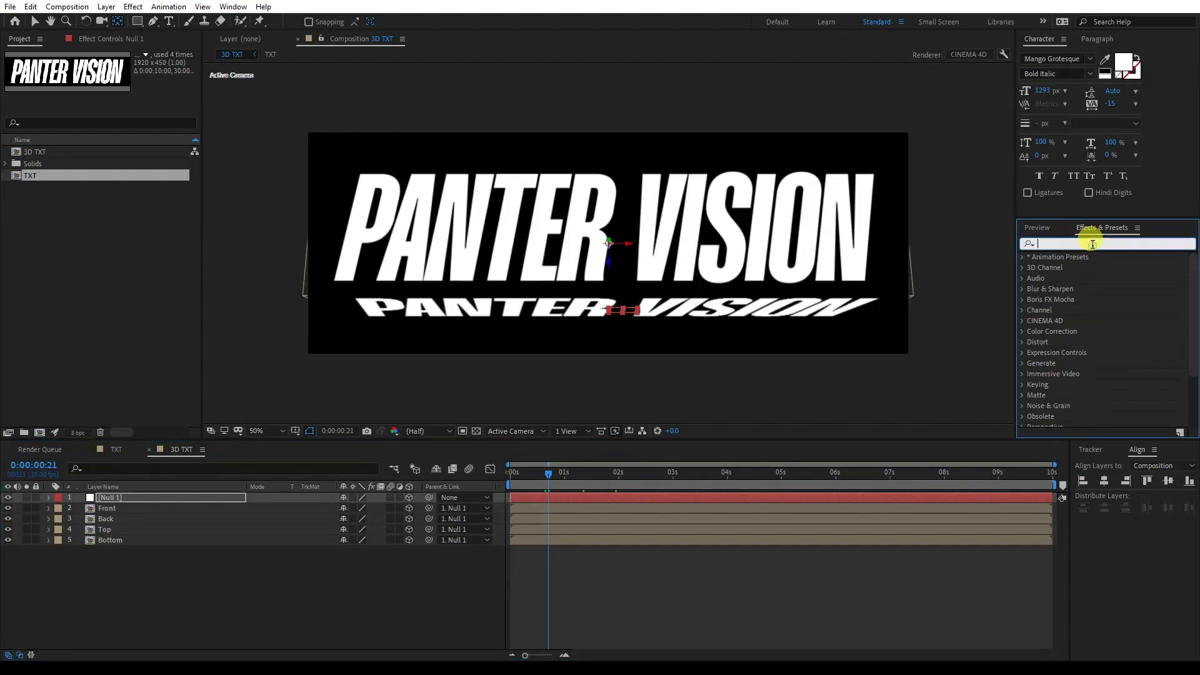
text(tint)
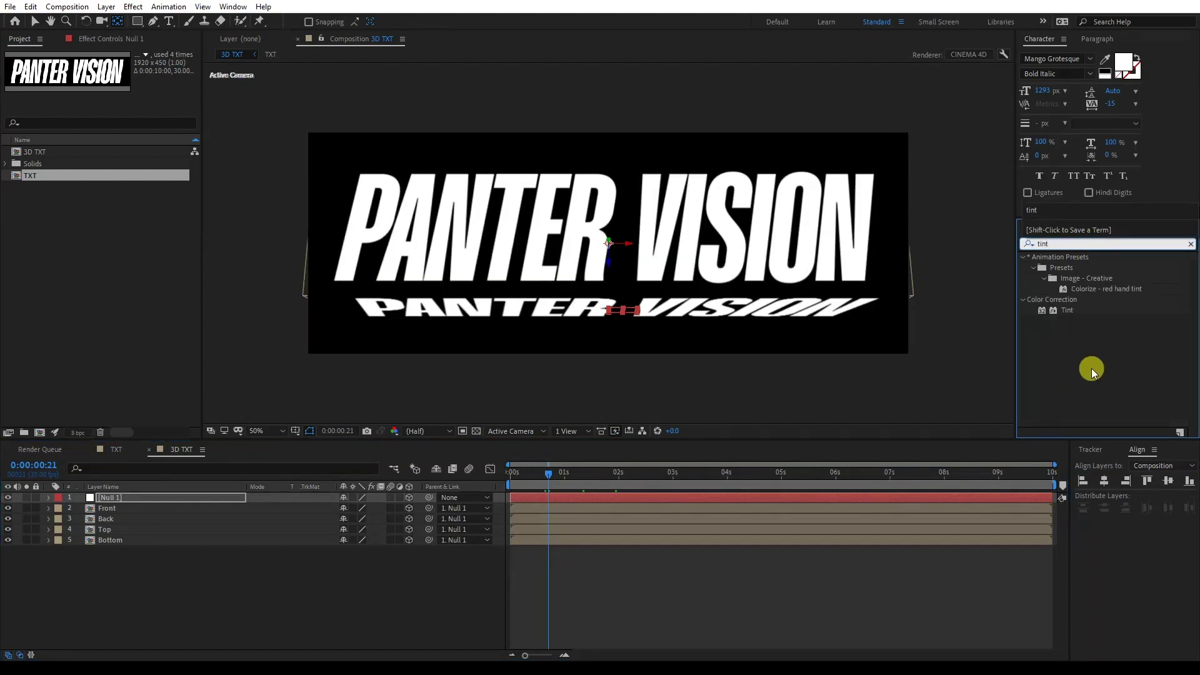
click(1066, 311)
drag(1066, 312, 134, 508)
key(v)
drag(1076, 312, 140, 517)
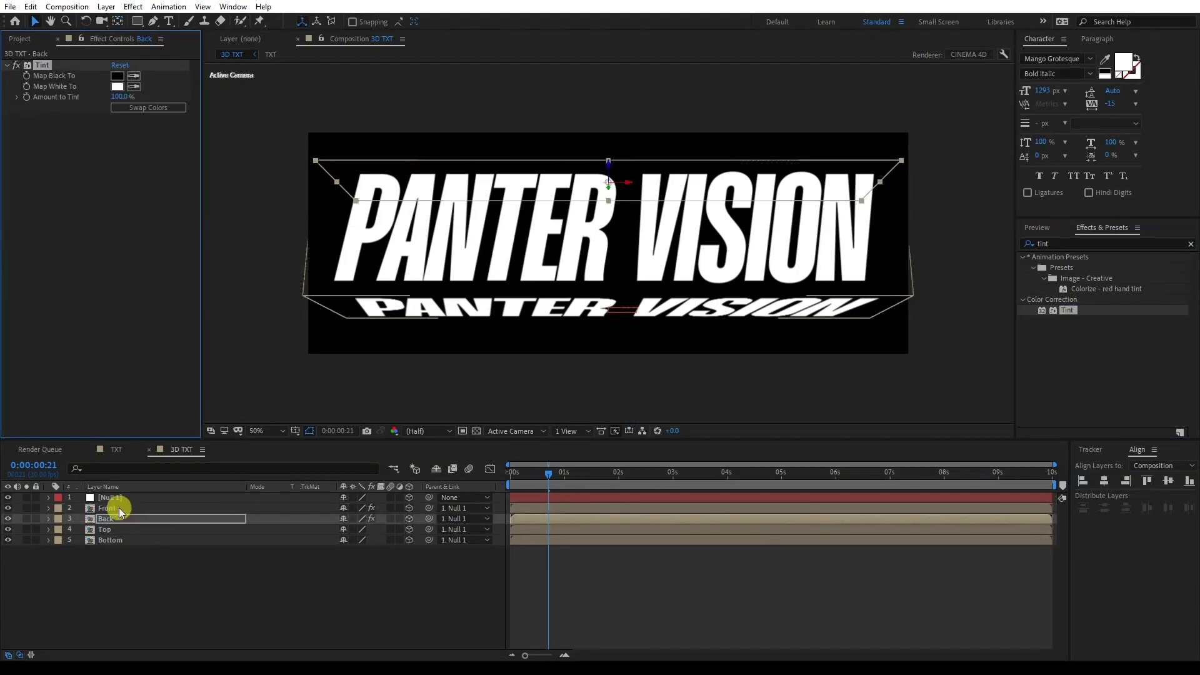
- Swap the Tint colors on the Front and Back layers and scrub the timeline to check the alternating faces
click(118, 507)
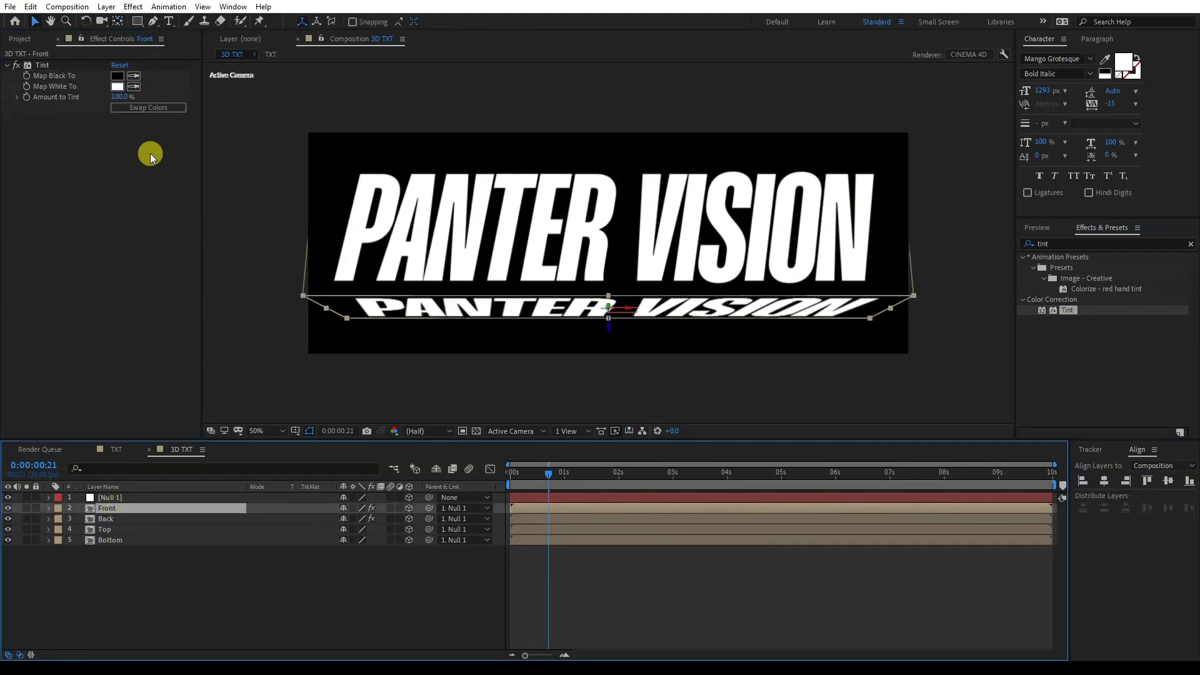
click(140, 107)
click(113, 519)
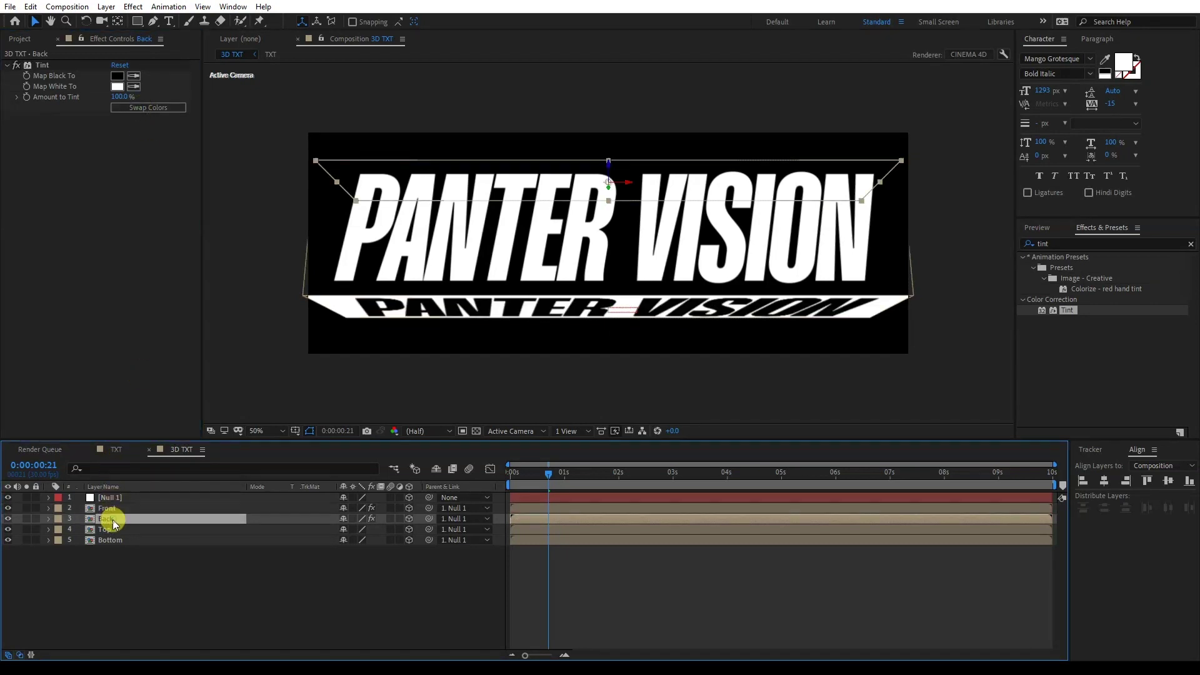
click(139, 107)
drag(546, 474, 659, 473)
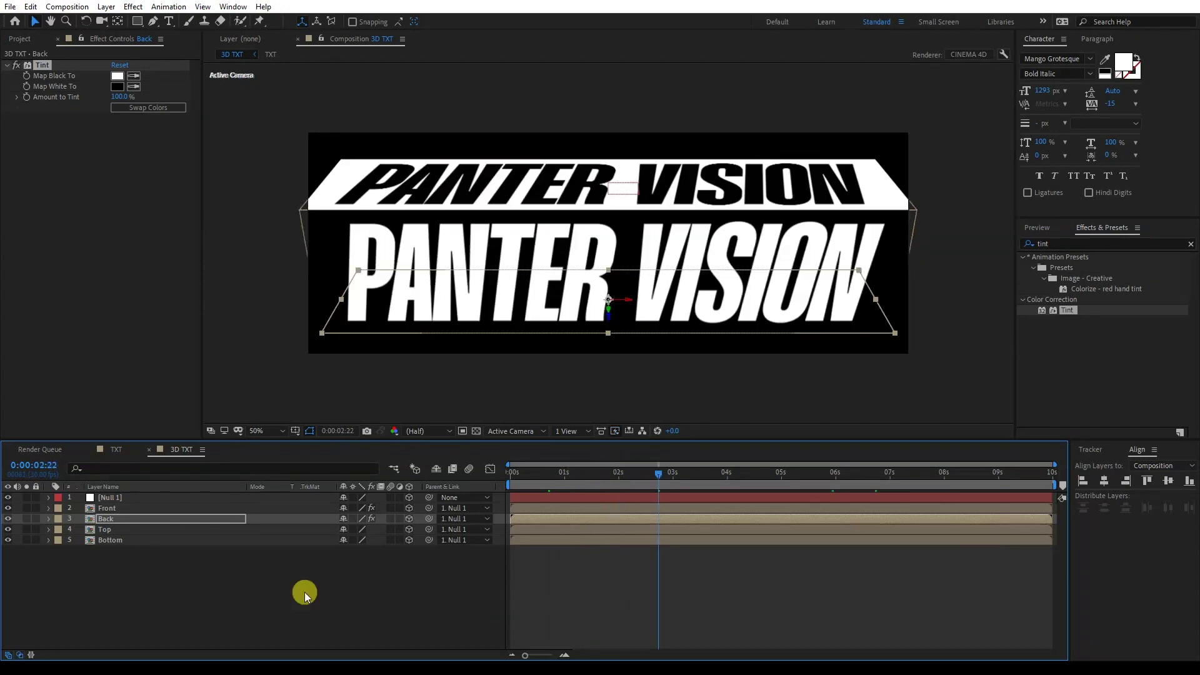
- Add a two-node camera with the 24mm preset and place it at the top of the layer stack
right_click(215, 586)
mouse_move(298, 452)
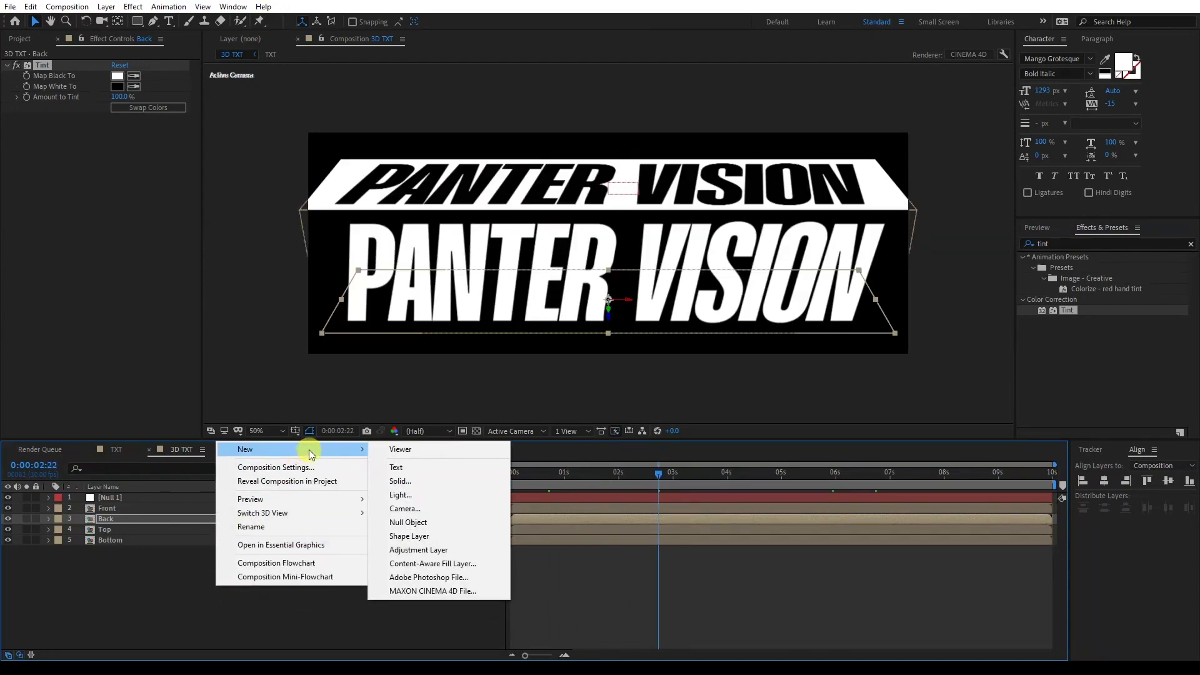
click(419, 509)
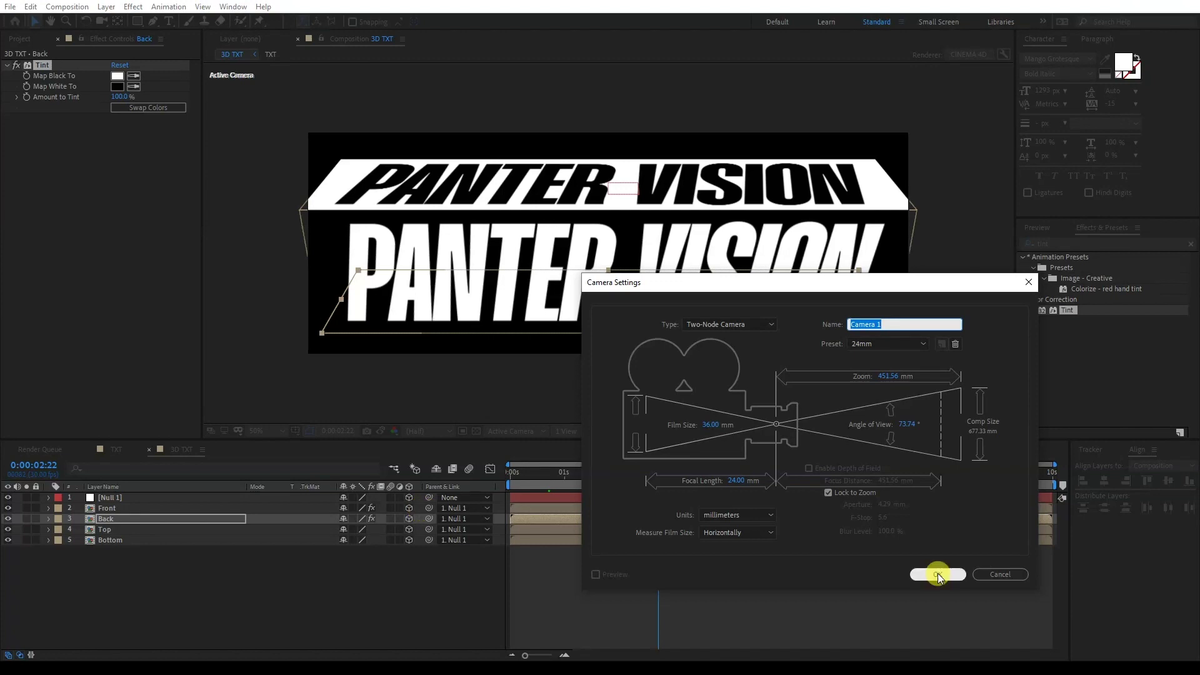
click(937, 574)
drag(133, 516, 130, 494)
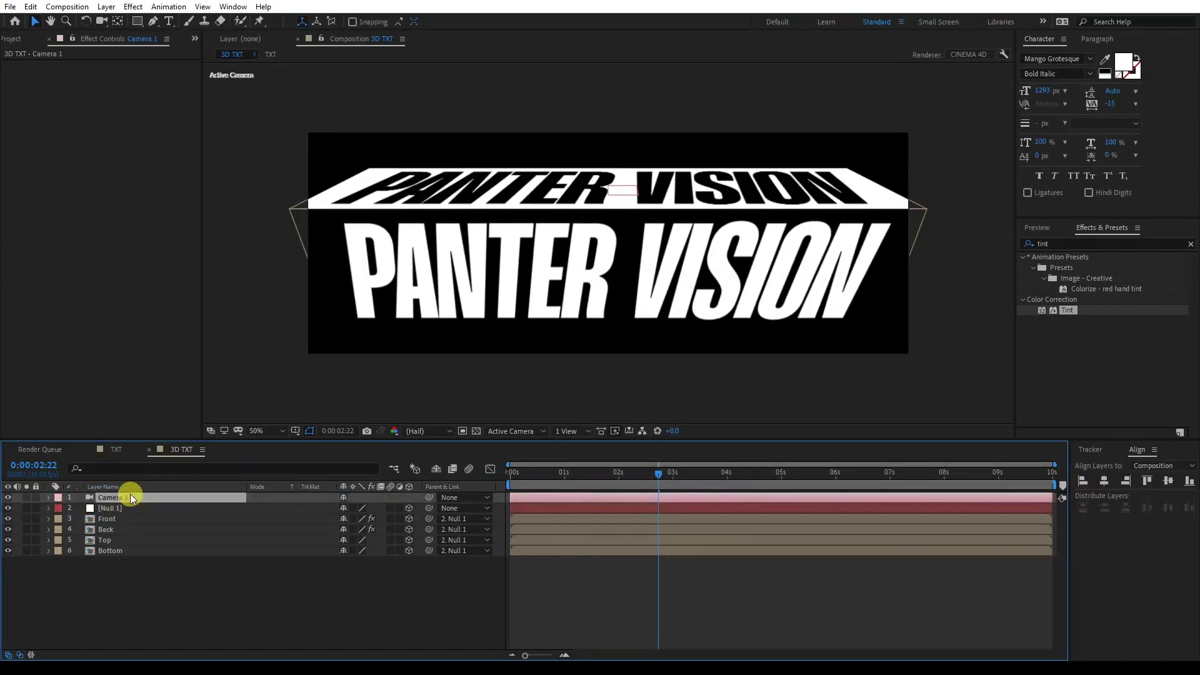
- Set Camera 1's Z position to 10000
click(50, 497)
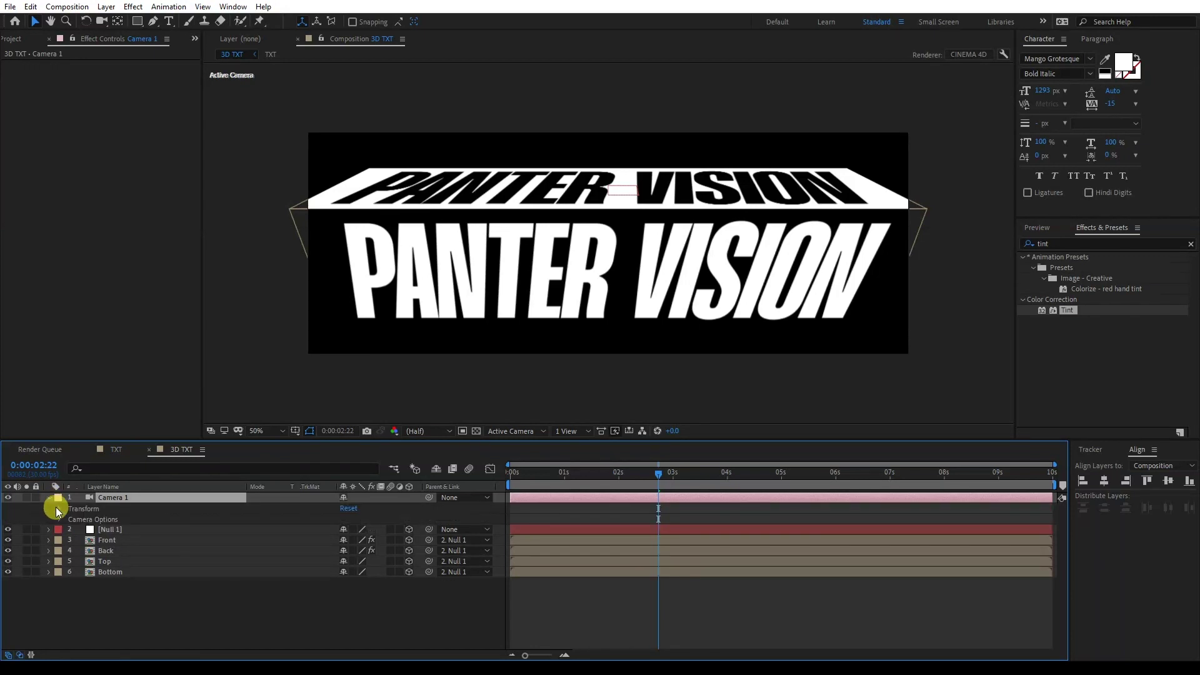
click(58, 508)
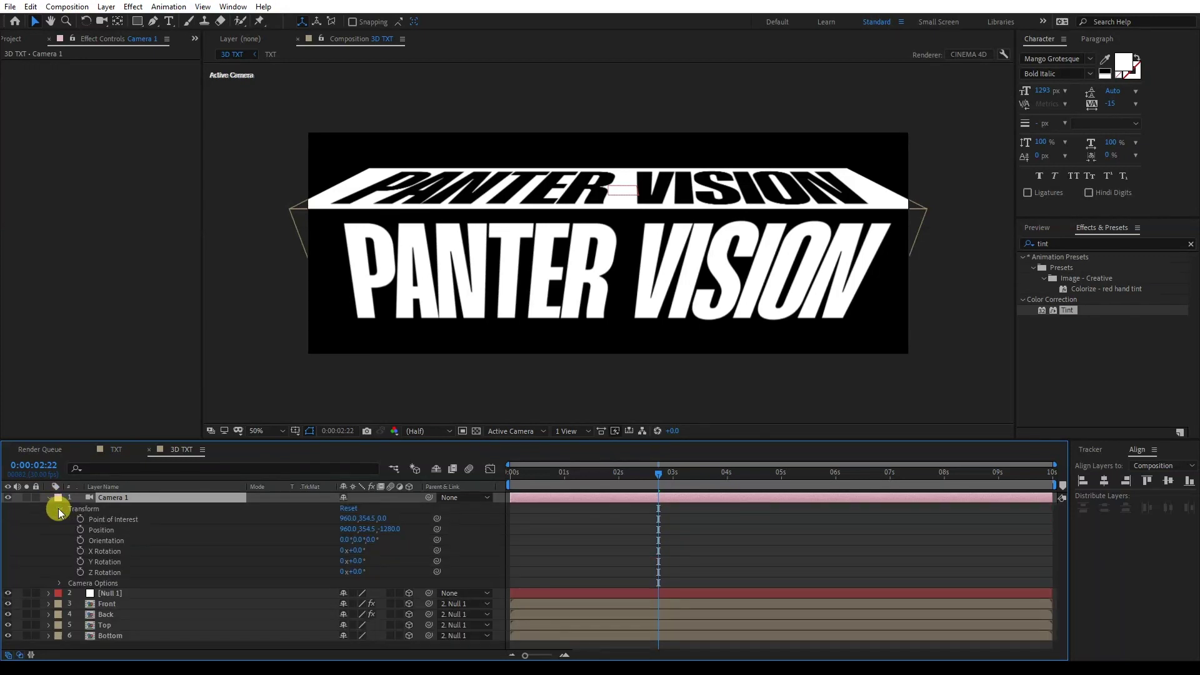
click(104, 529)
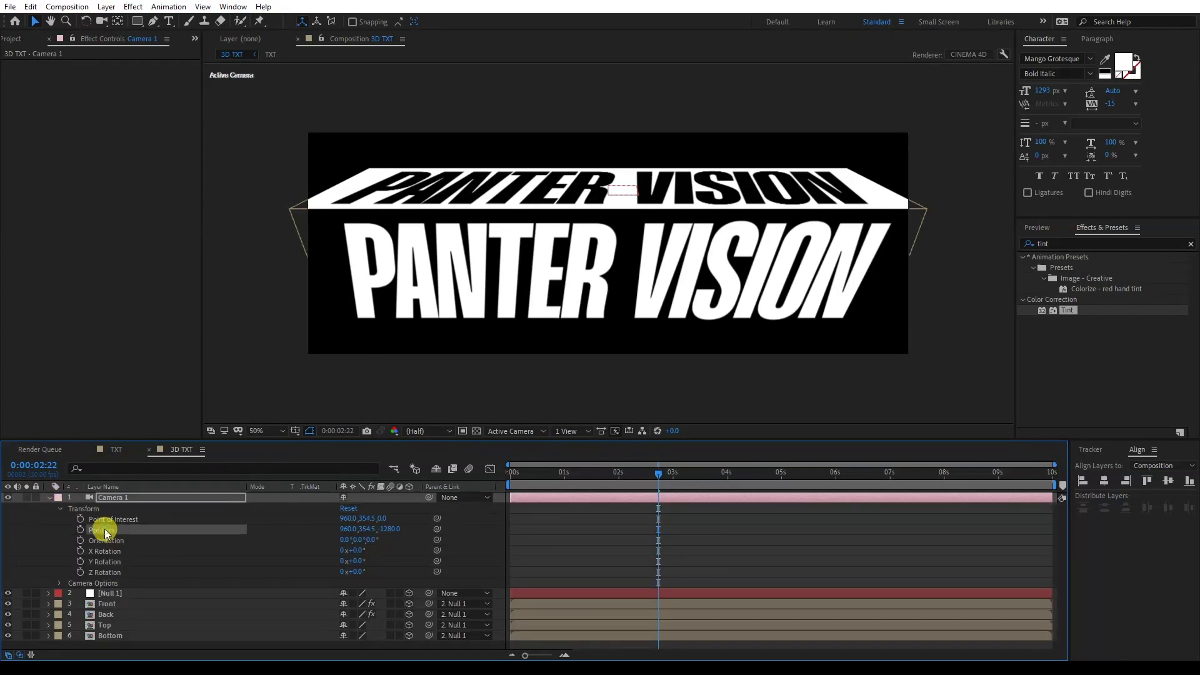
click(393, 529)
text(10000)
key(Return)
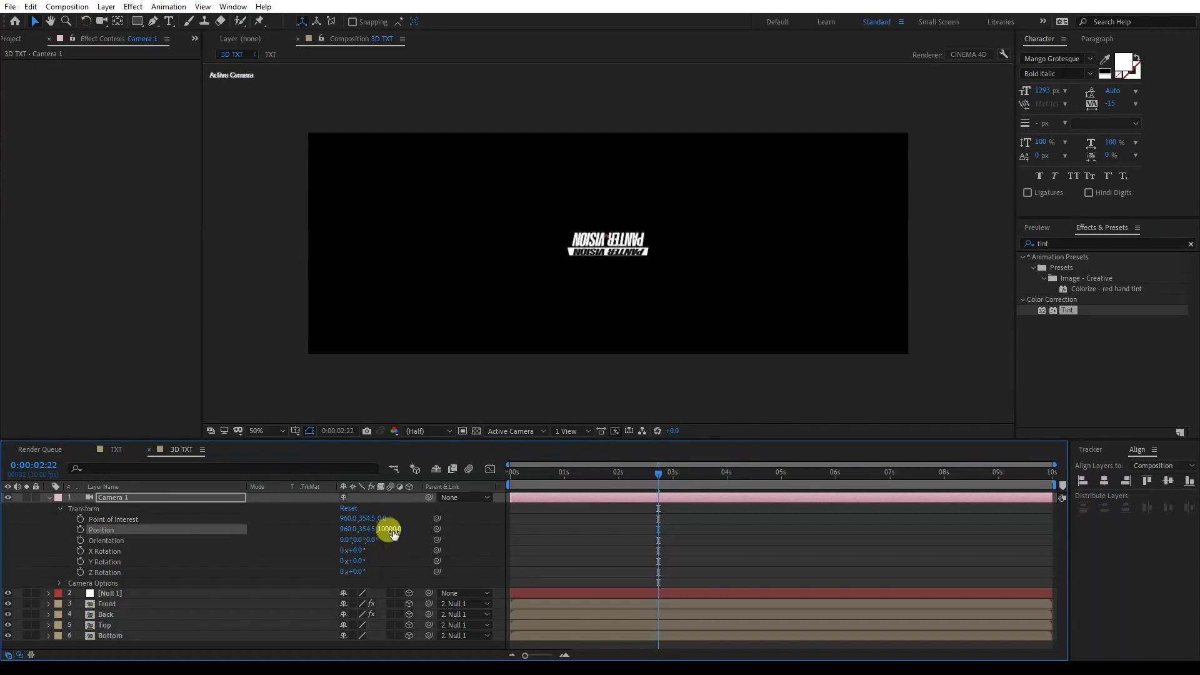
- Set Camera 1's Zoom to 10200 pixels and scrub the timeline to check the flattened perspective
click(59, 583)
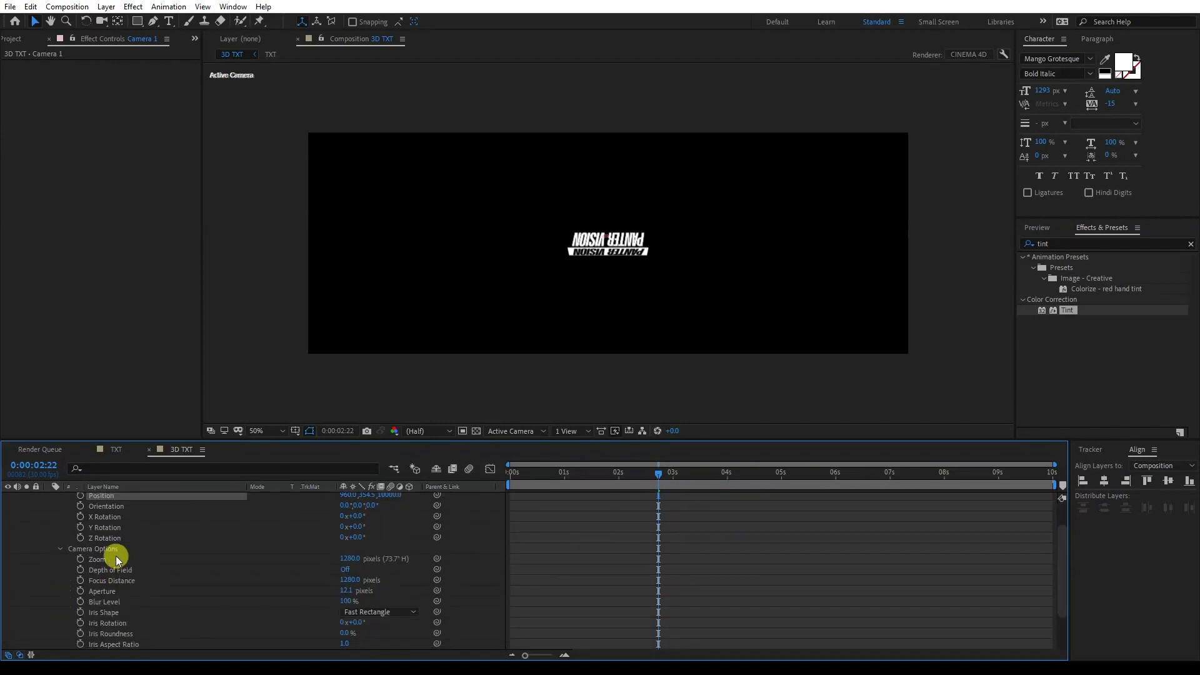
click(102, 558)
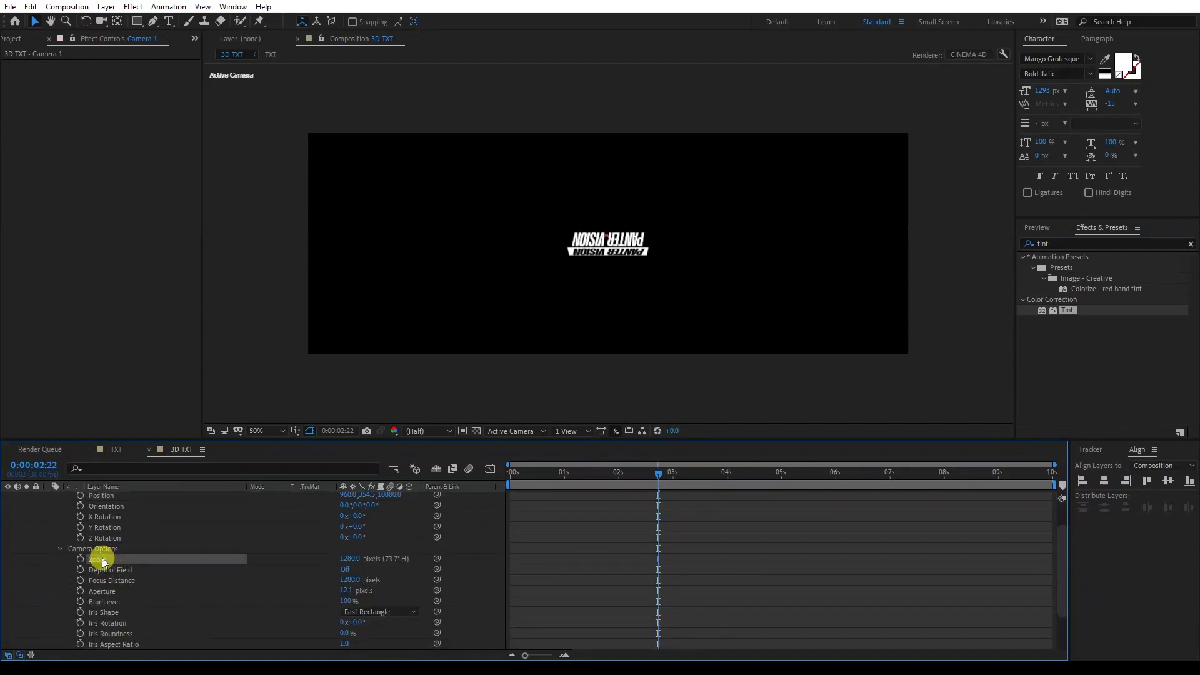
click(345, 560)
text(10200)
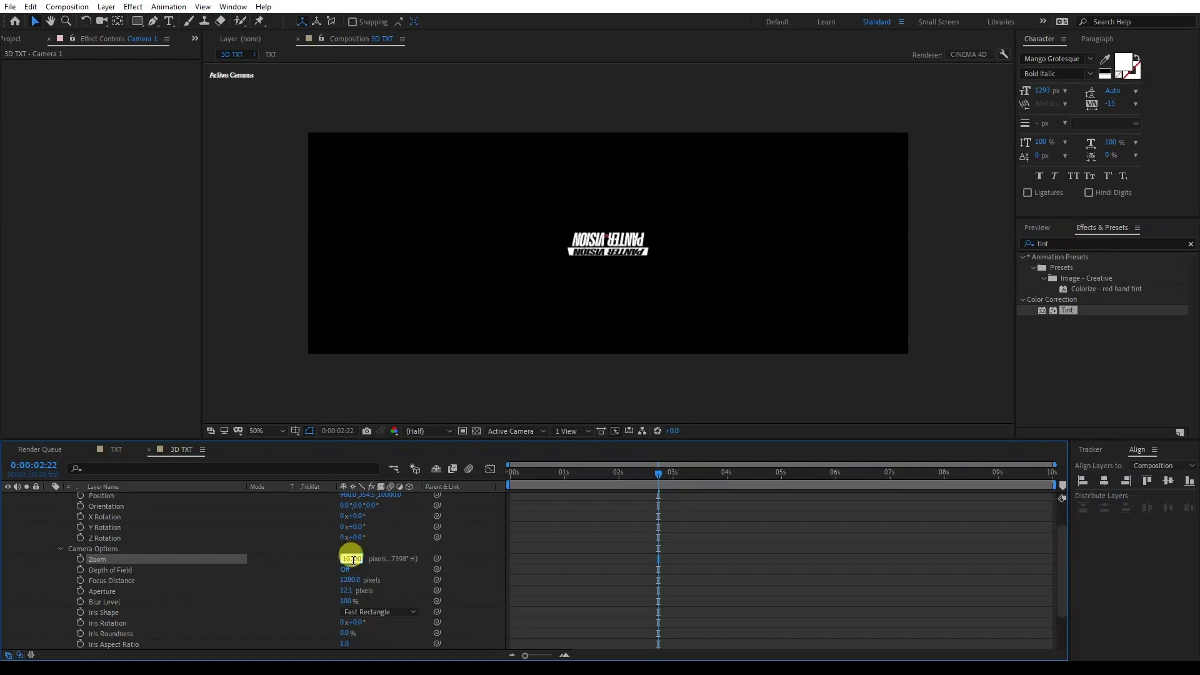
click(605, 479)
drag(605, 479, 617, 474)
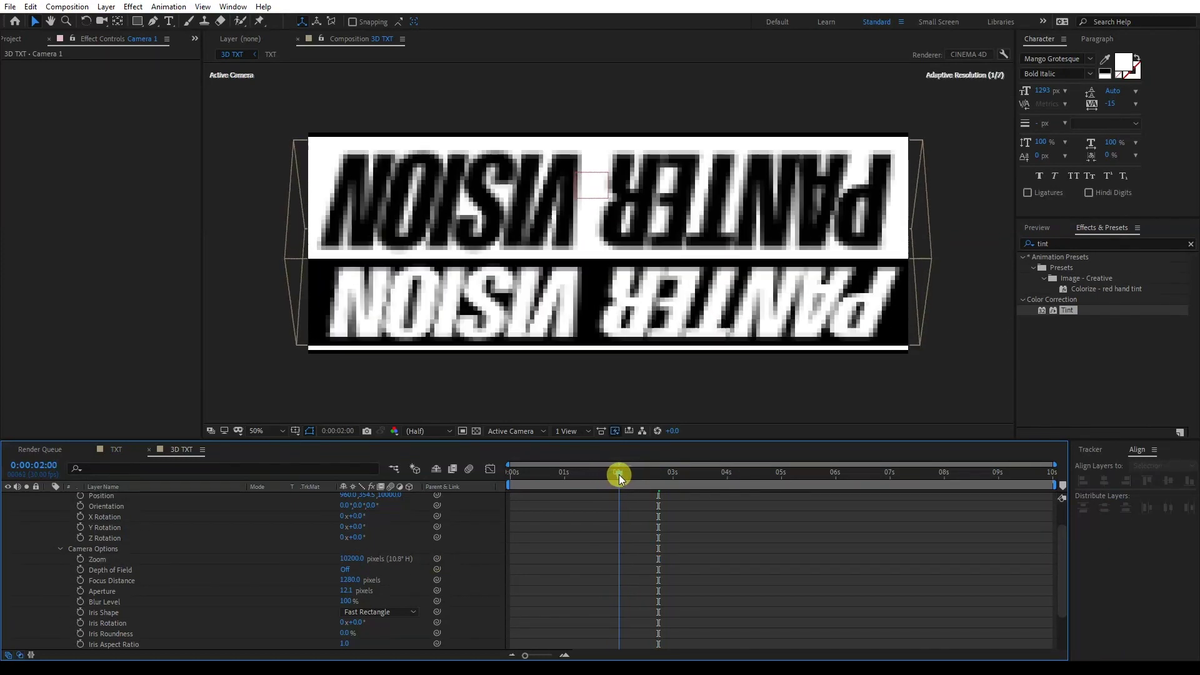
scroll(487, 528, up, 2)
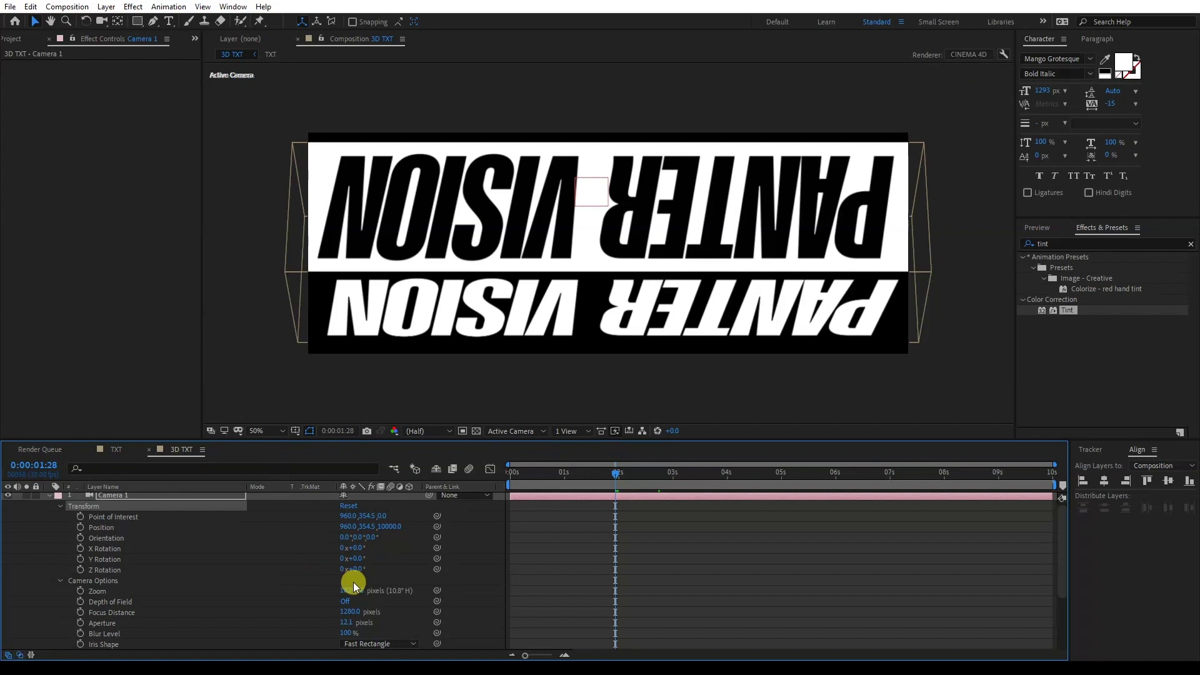
- Set Camera 1's Z Rotation to 180° so the text reads upright
click(102, 570)
drag(359, 570, 463, 568)
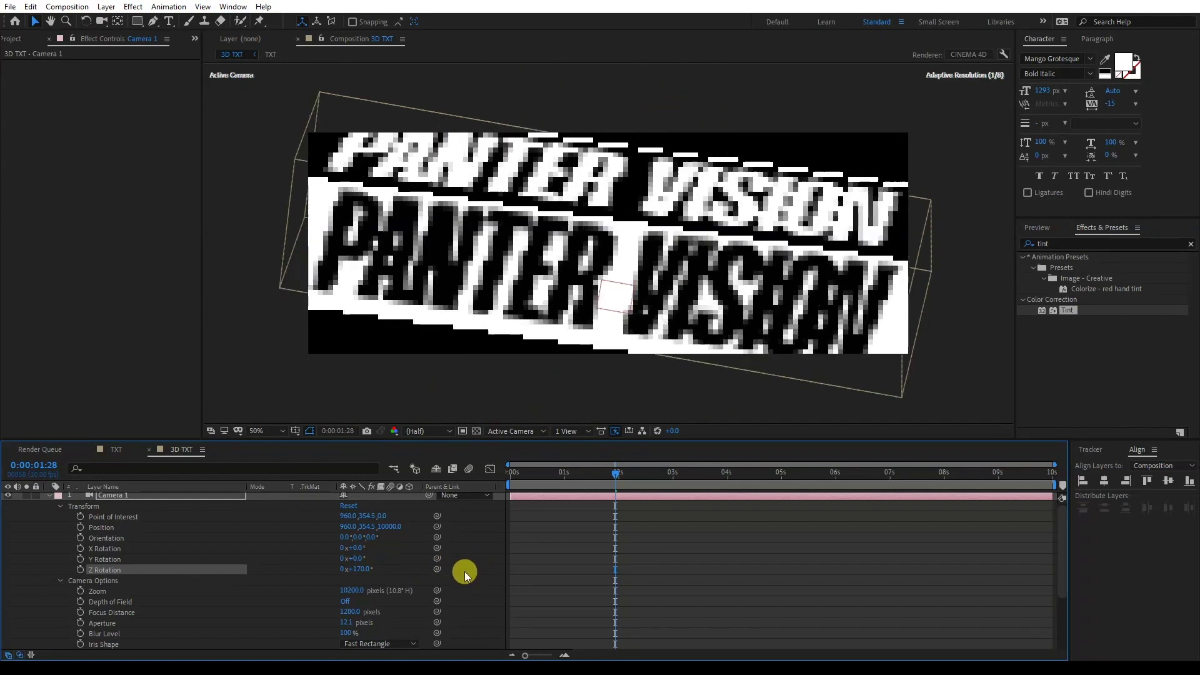
click(358, 568)
text(180)
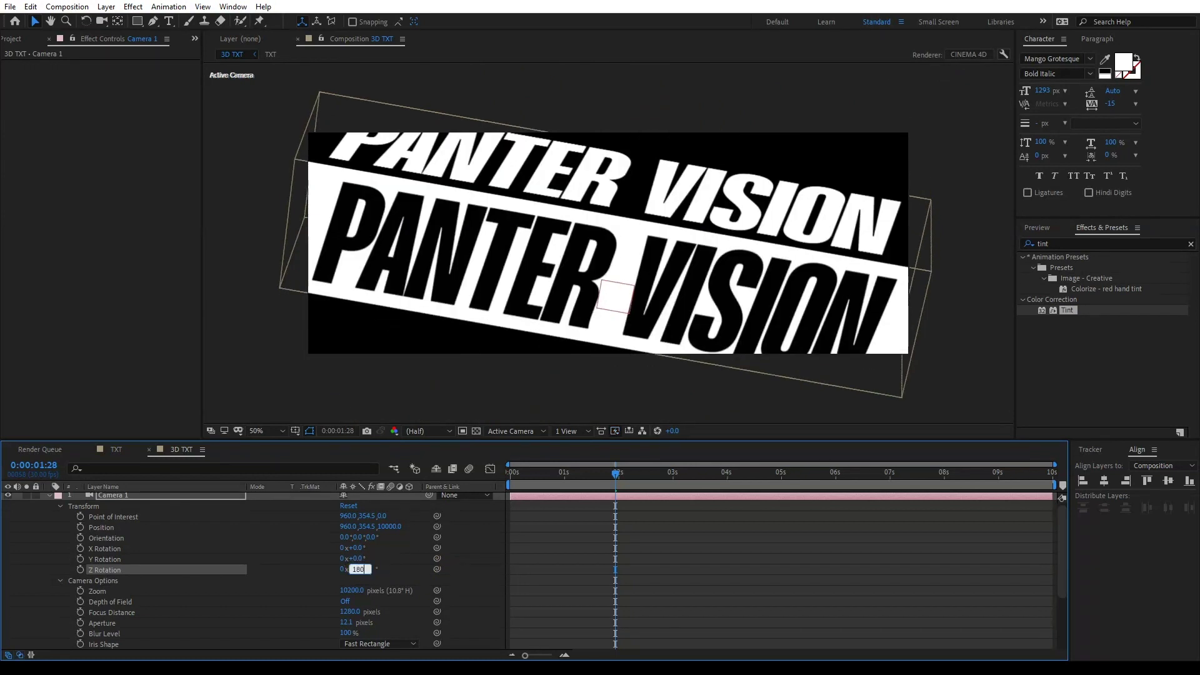
key(Return)
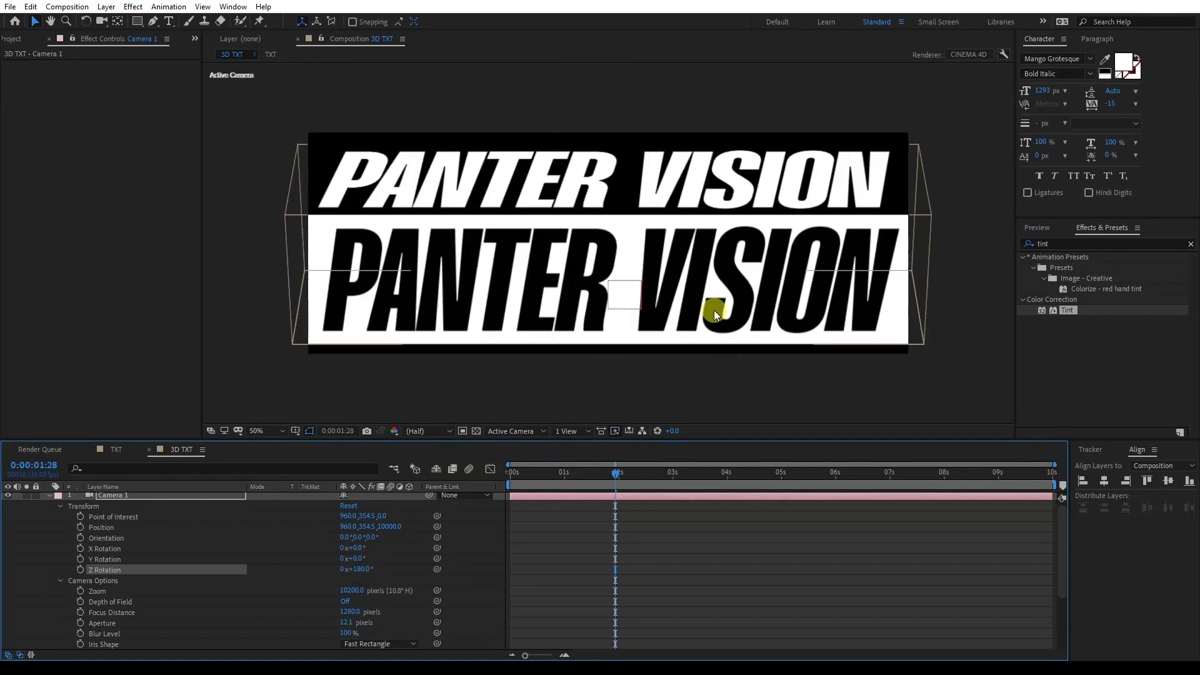
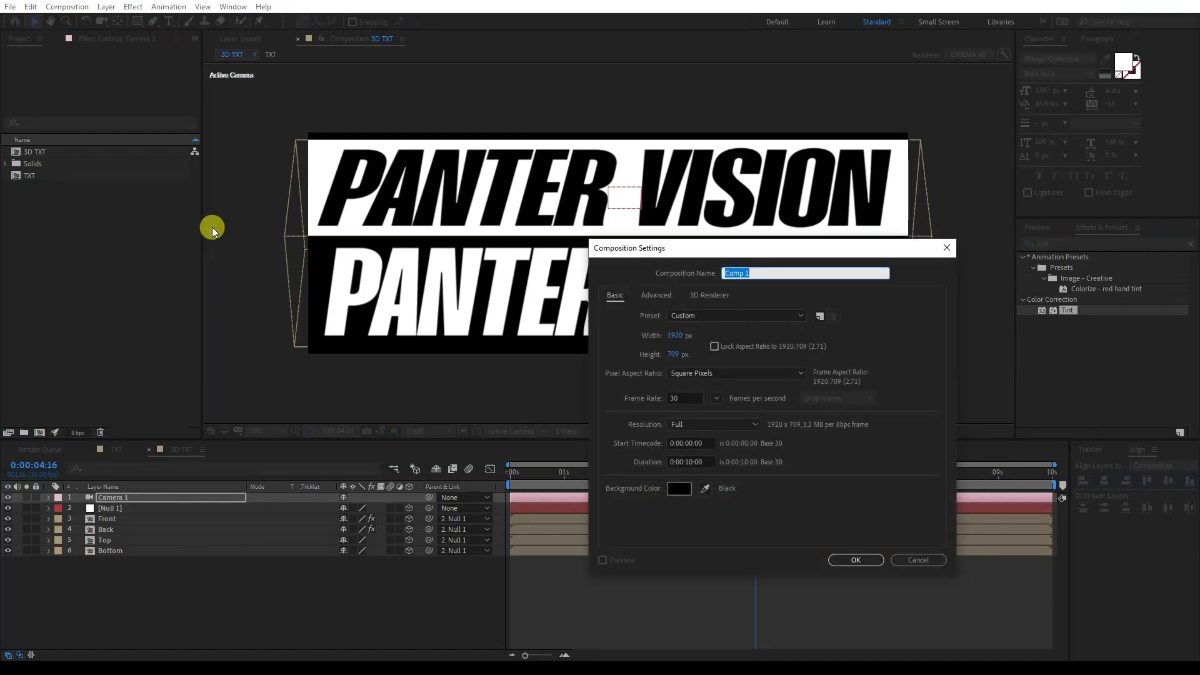
- Create a 1920 x 1080 composition named TXT Twist and add the 3D TXT composition to it as a layer
text(TXT Twist)
click(669, 355)
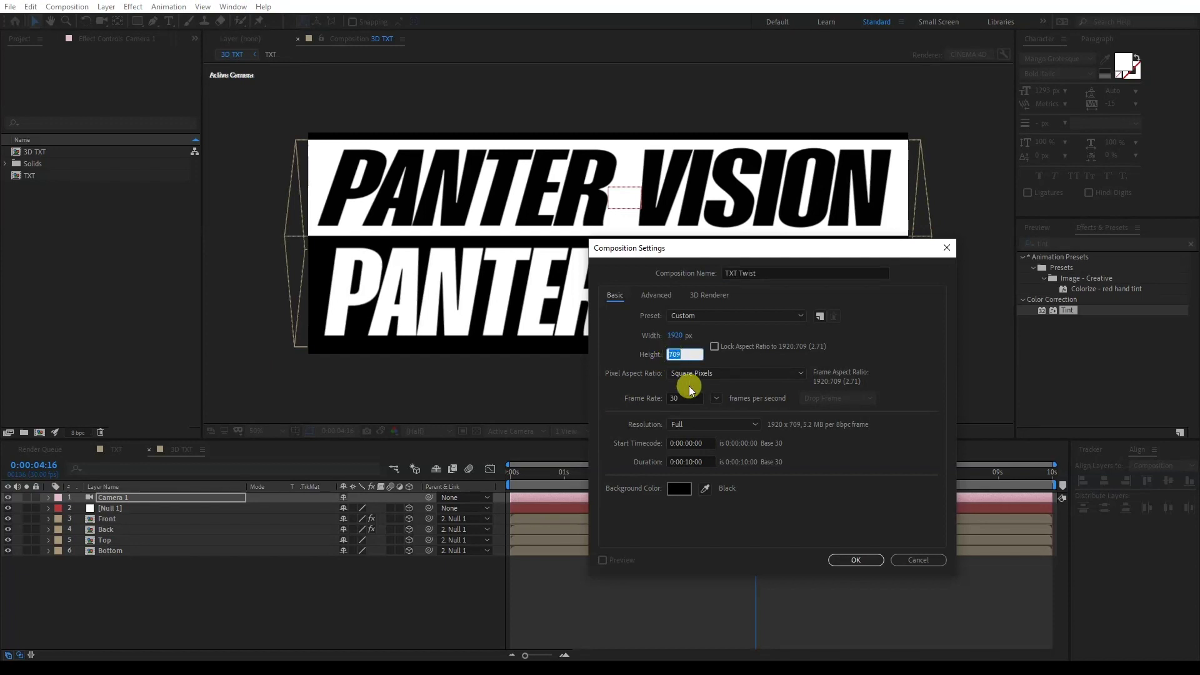
text(1080)
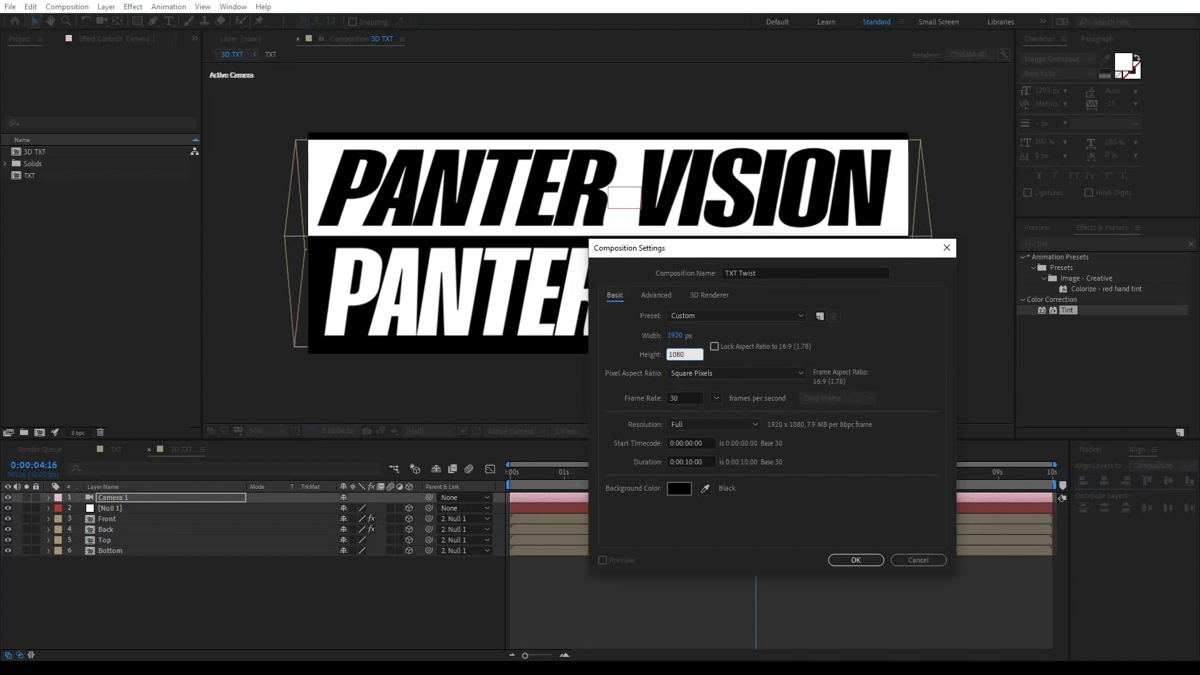
click(856, 560)
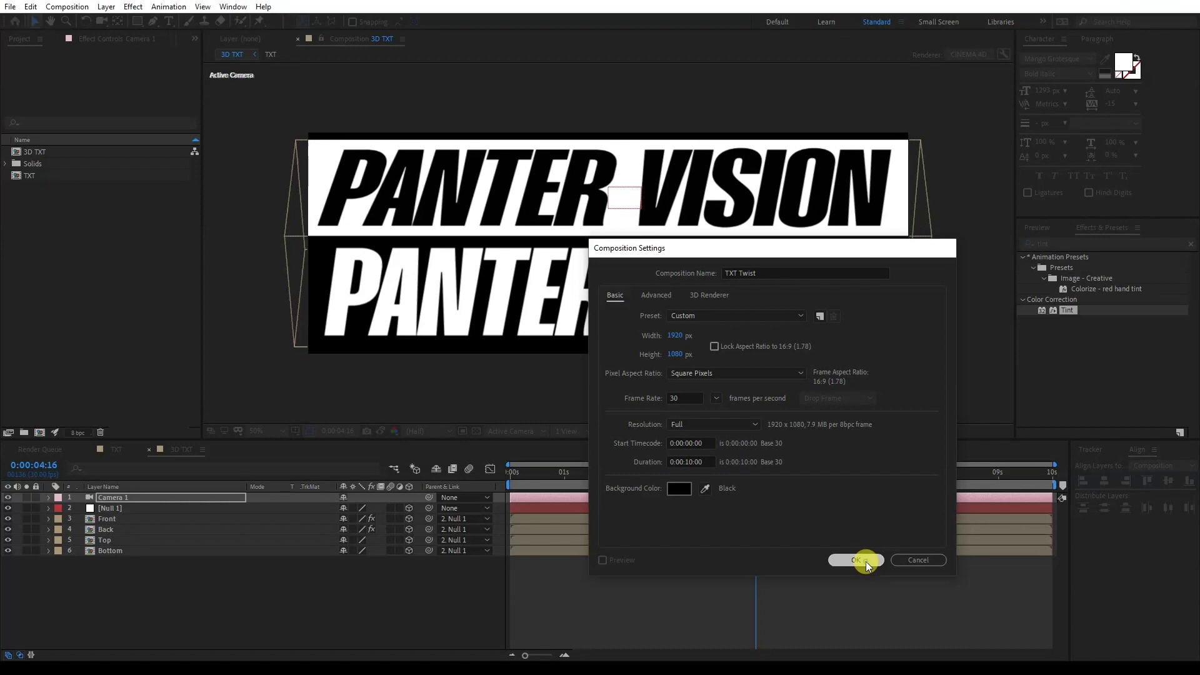
drag(31, 149, 234, 537)
- Add a black 1920 x 1080 solid named Displacement to the TXT Twist composition
right_click(234, 538)
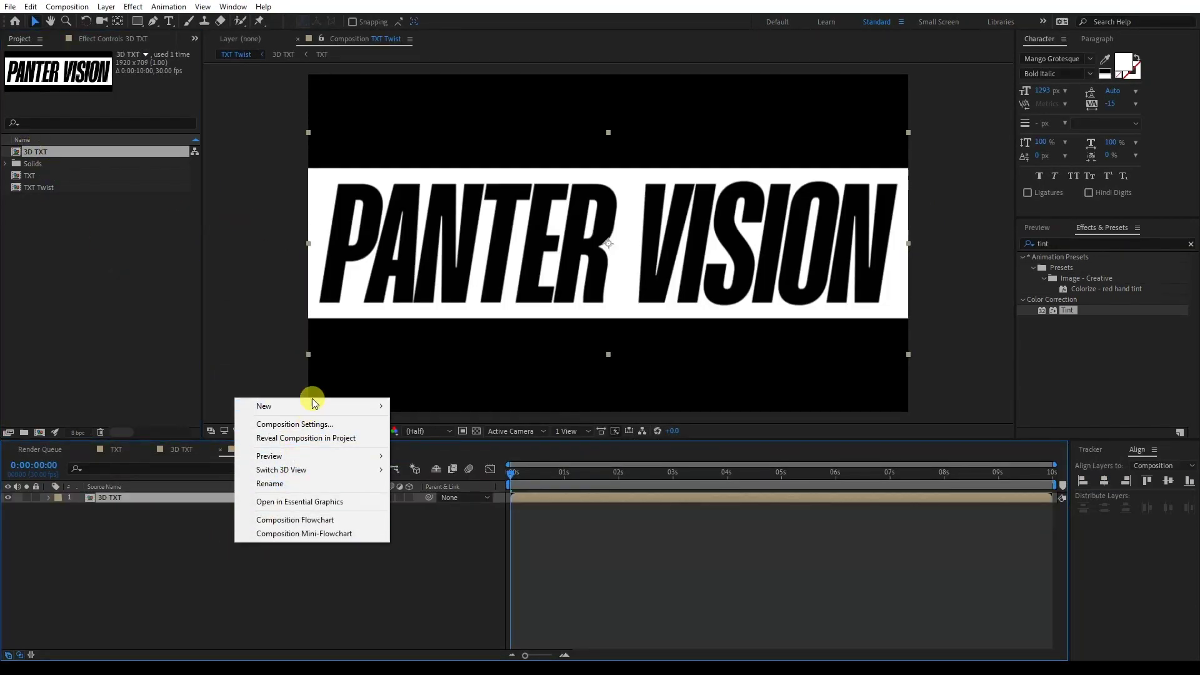
mouse_move(311, 406)
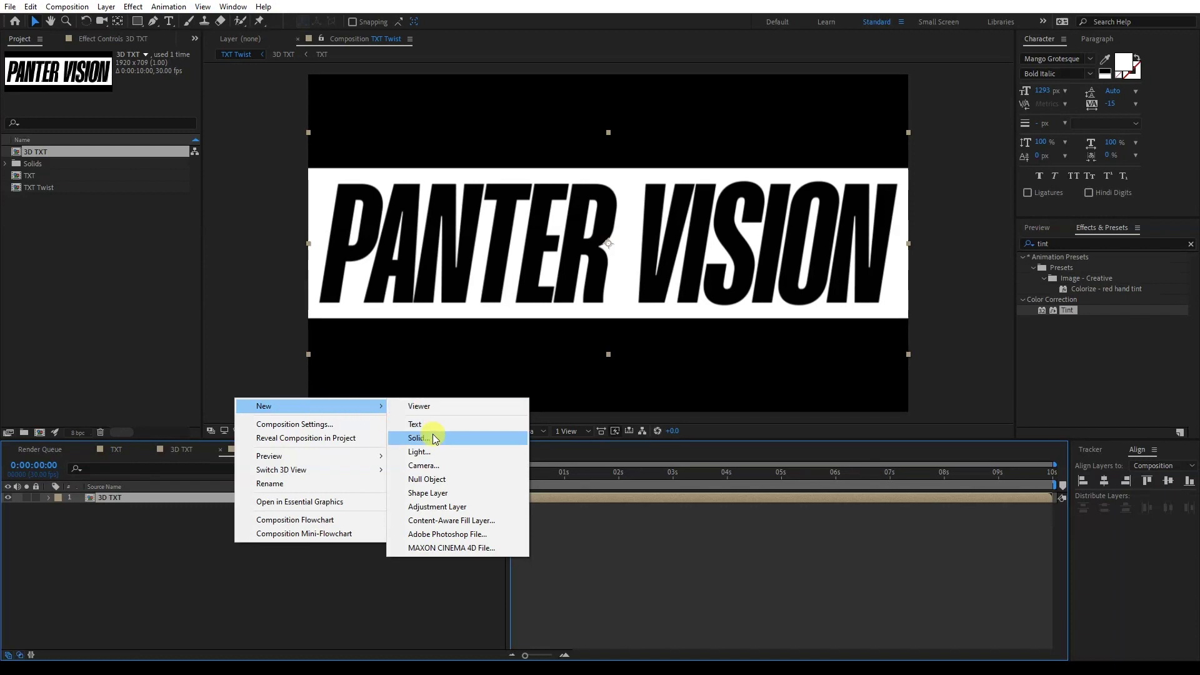
click(432, 436)
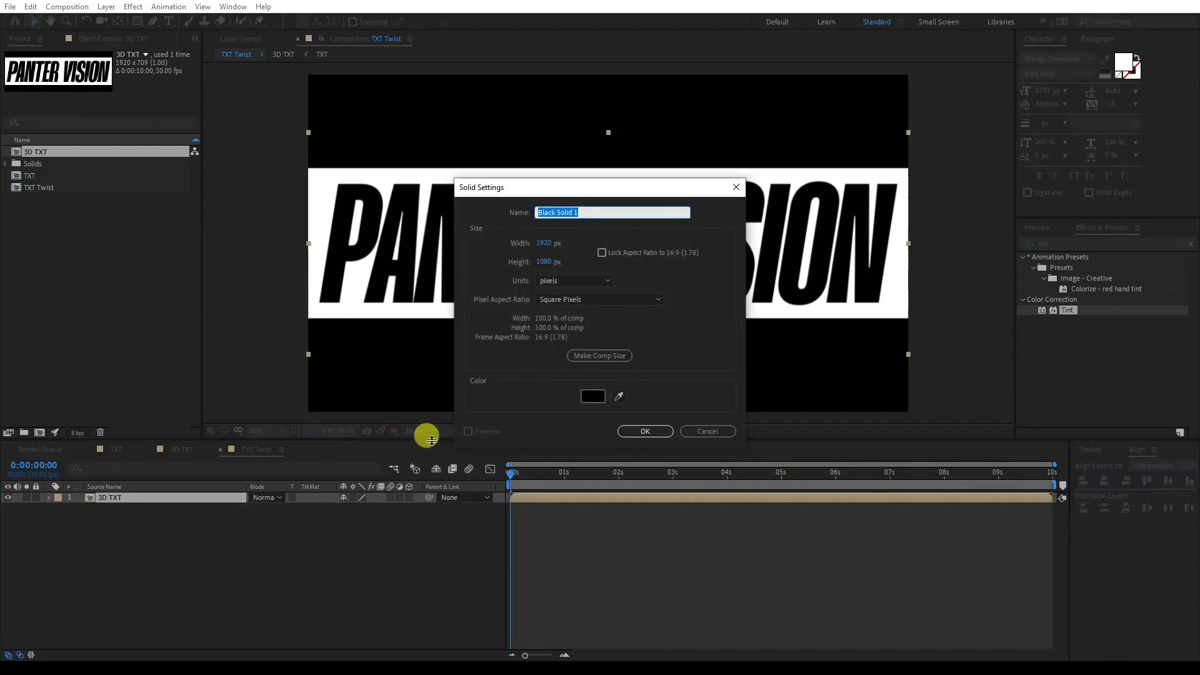
text(Displacement)
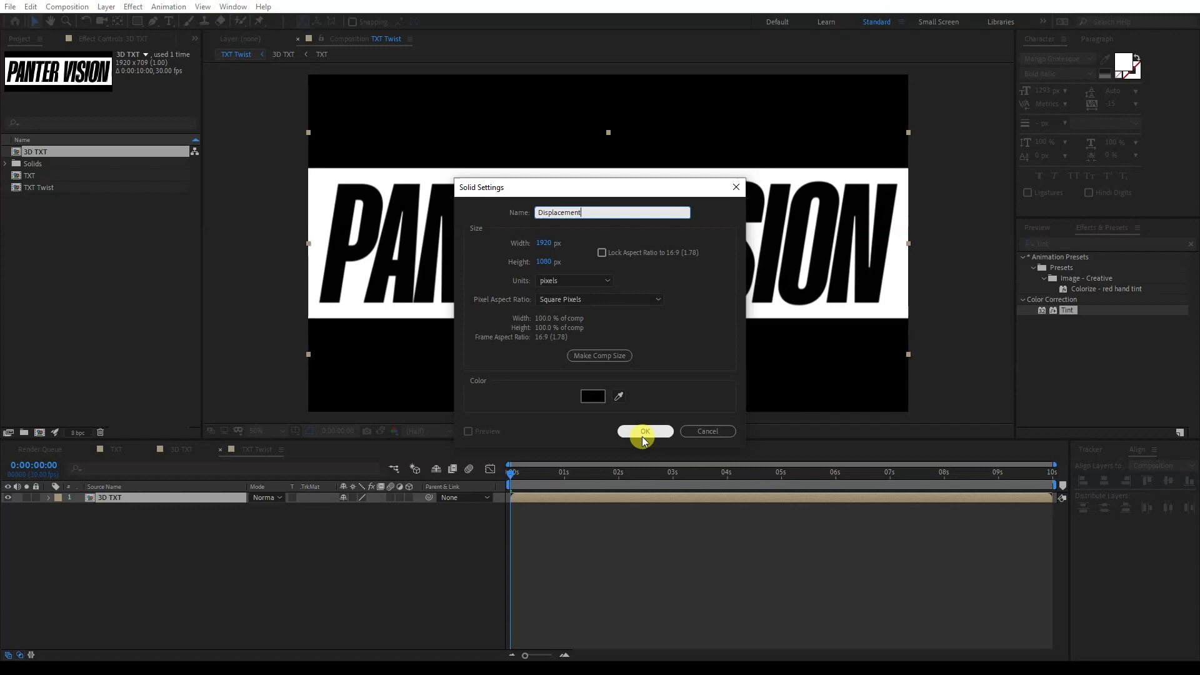
click(644, 432)
- Apply the Gradient Ramp effect to the Displacement solid and place that layer below 3D TXT
click(1188, 243)
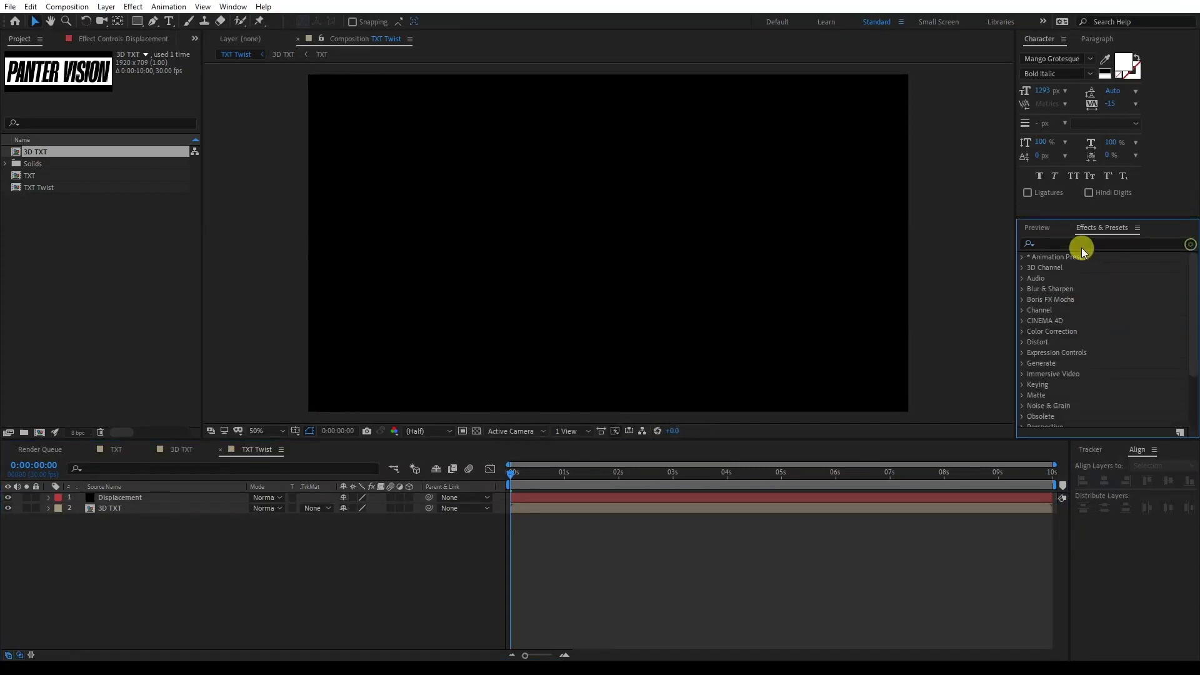
click(1081, 243)
text(gradinet r)
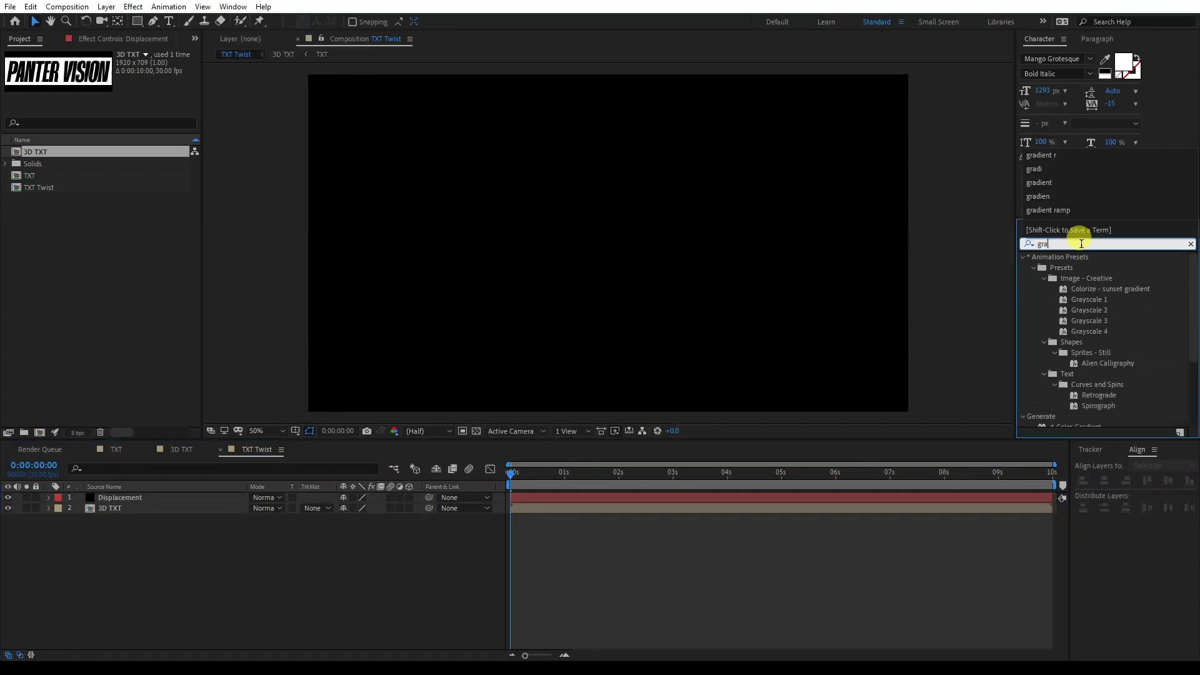
key(BackSpace)
text(ent)
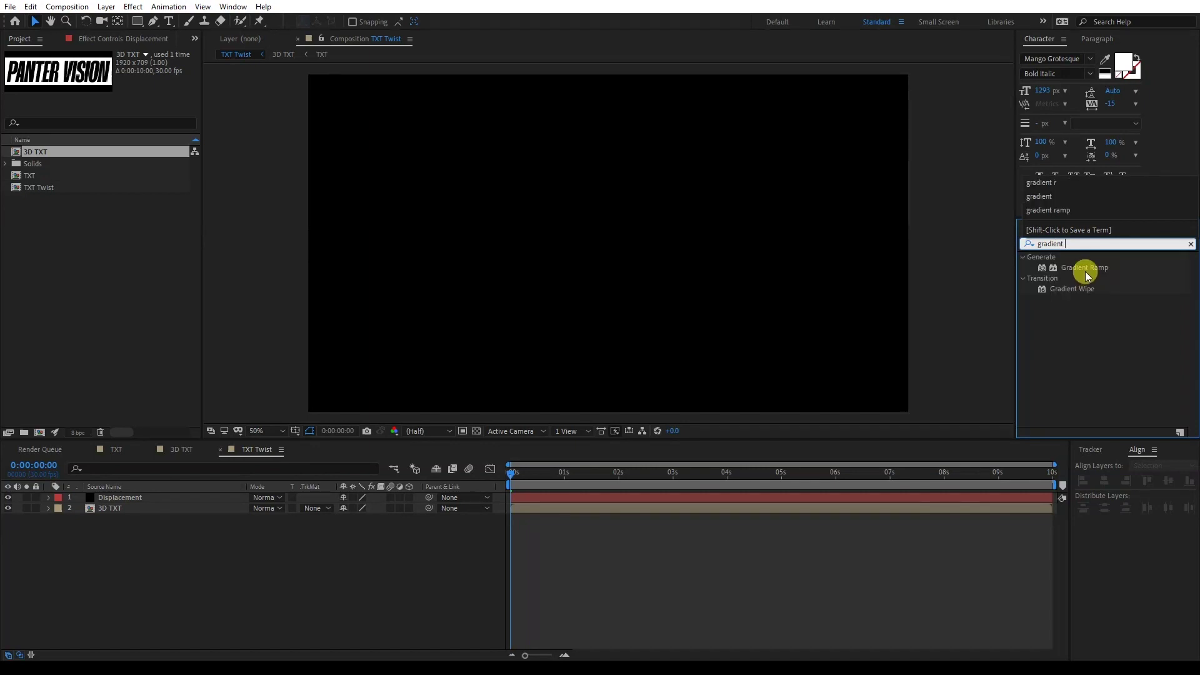
drag(1089, 274, 117, 523)
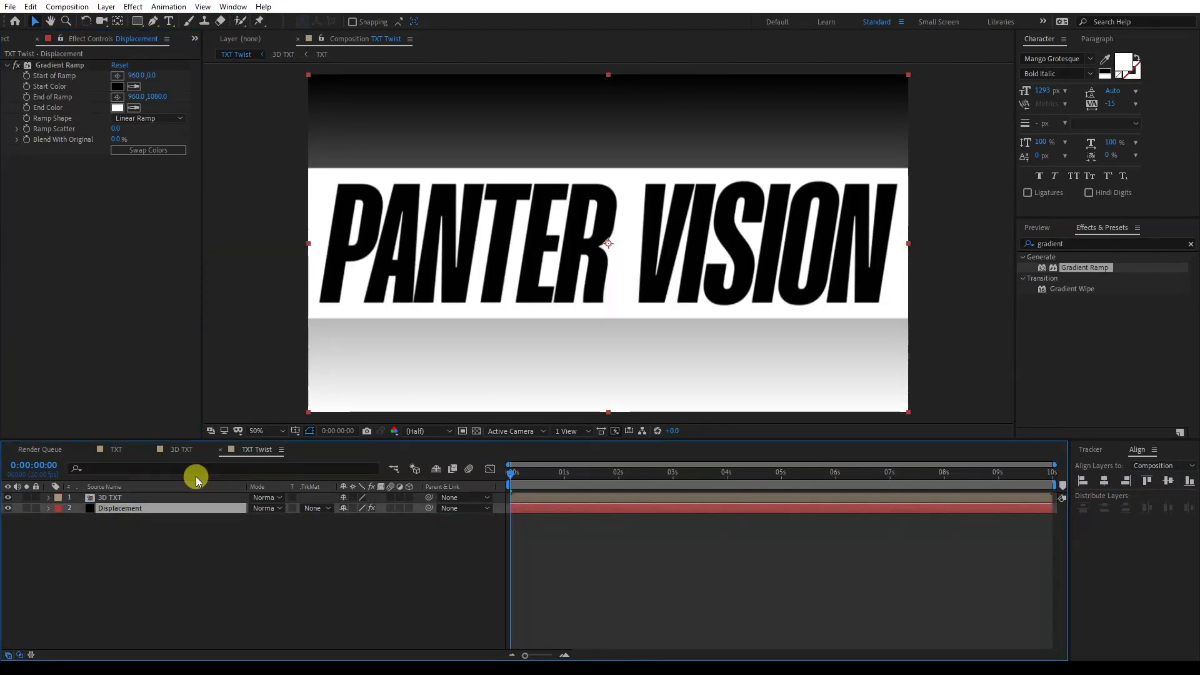
- Set the Y values of the Gradient Ramp's End of Ramp and Start of Ramp to 540
click(157, 97)
text(540)
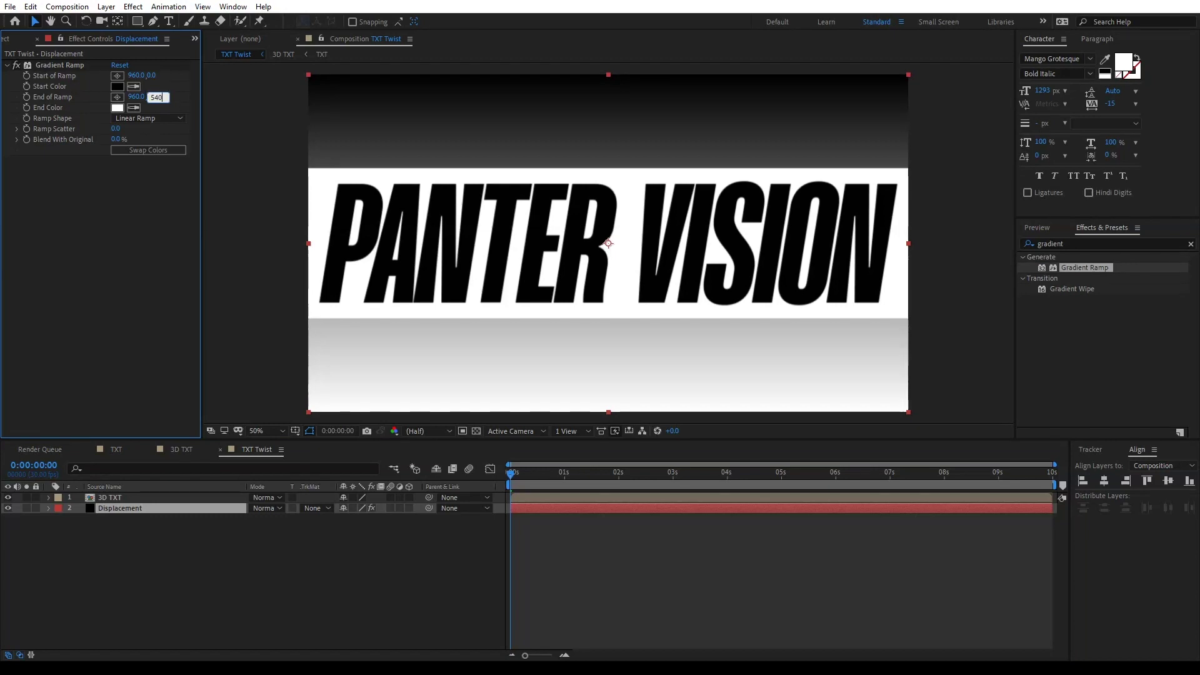
key(Return)
click(153, 76)
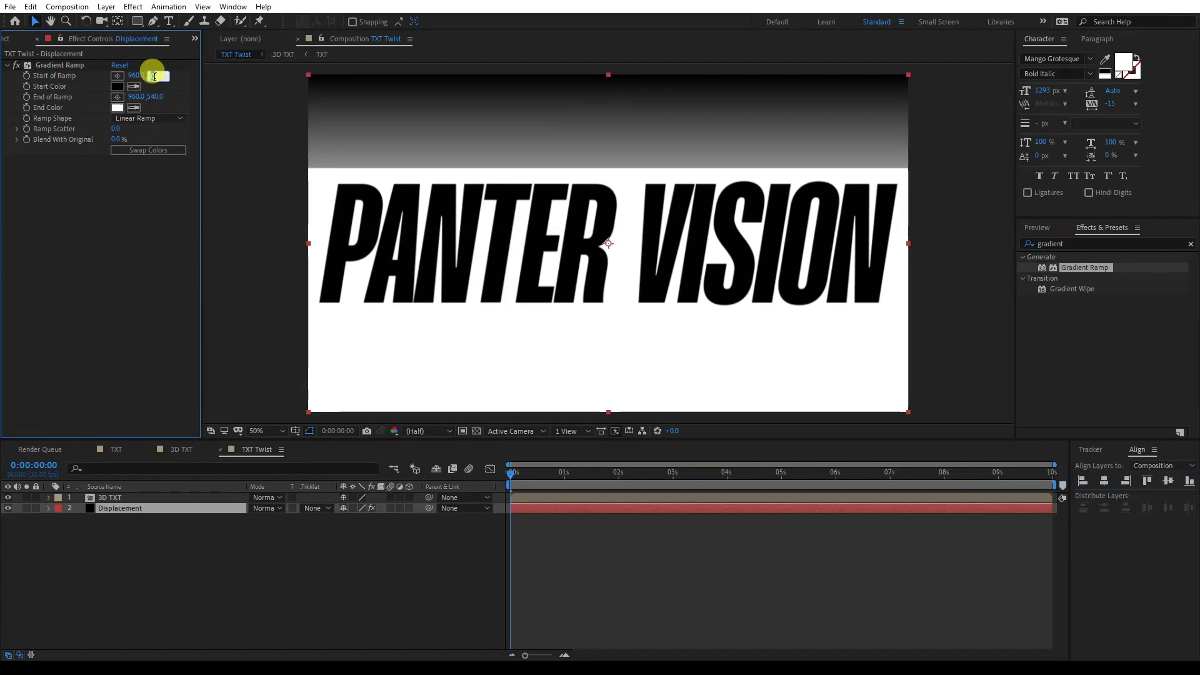
text(540)
key(Return)
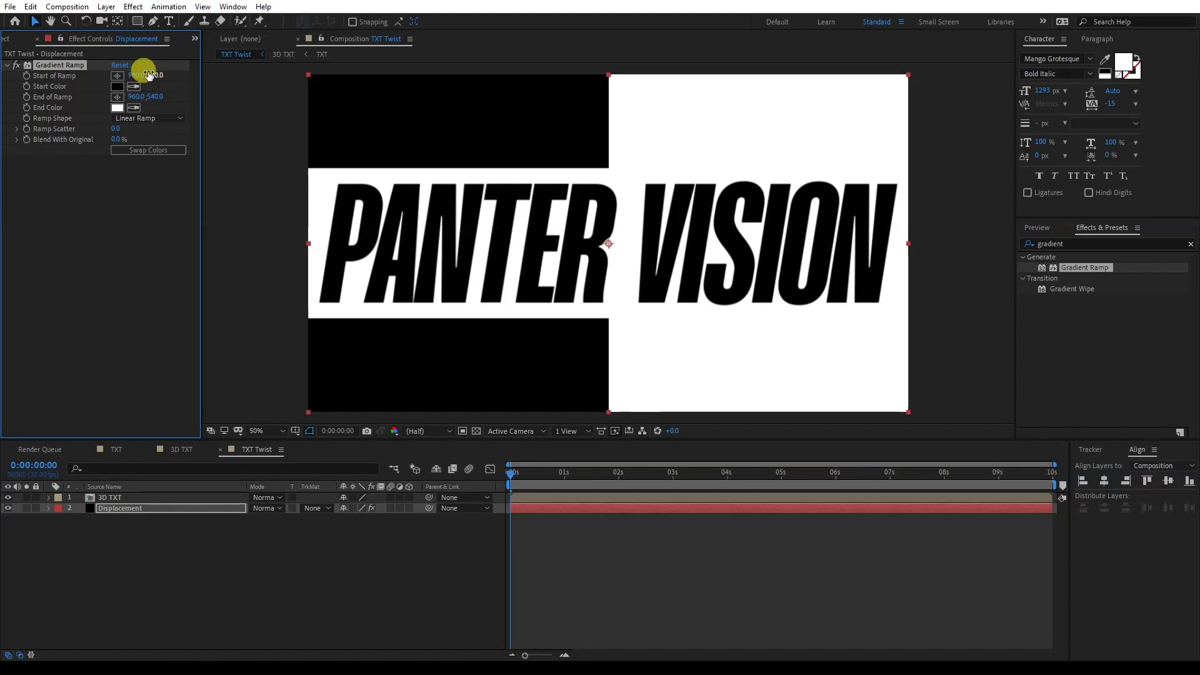
- Stretch the Gradient Ramp horizontally with Start of Ramp X at 2000 and End of Ramp X at 0
drag(141, 75, 797, 85)
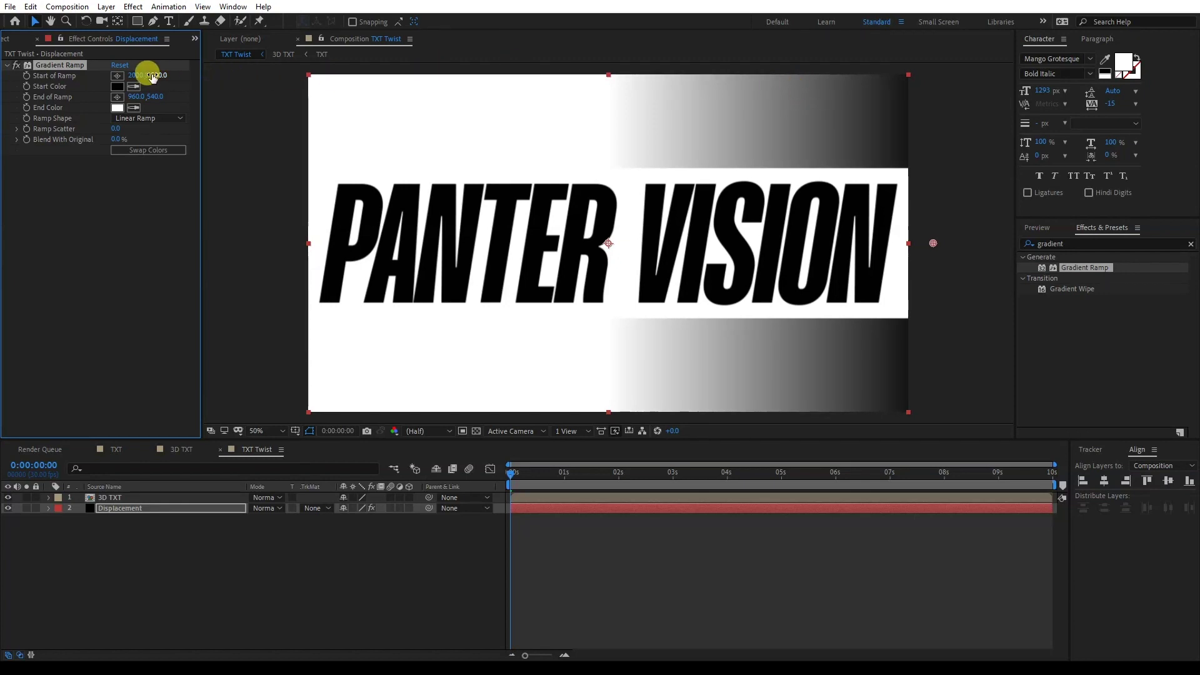
drag(137, 97, 132, 97)
click(137, 97)
text(0)
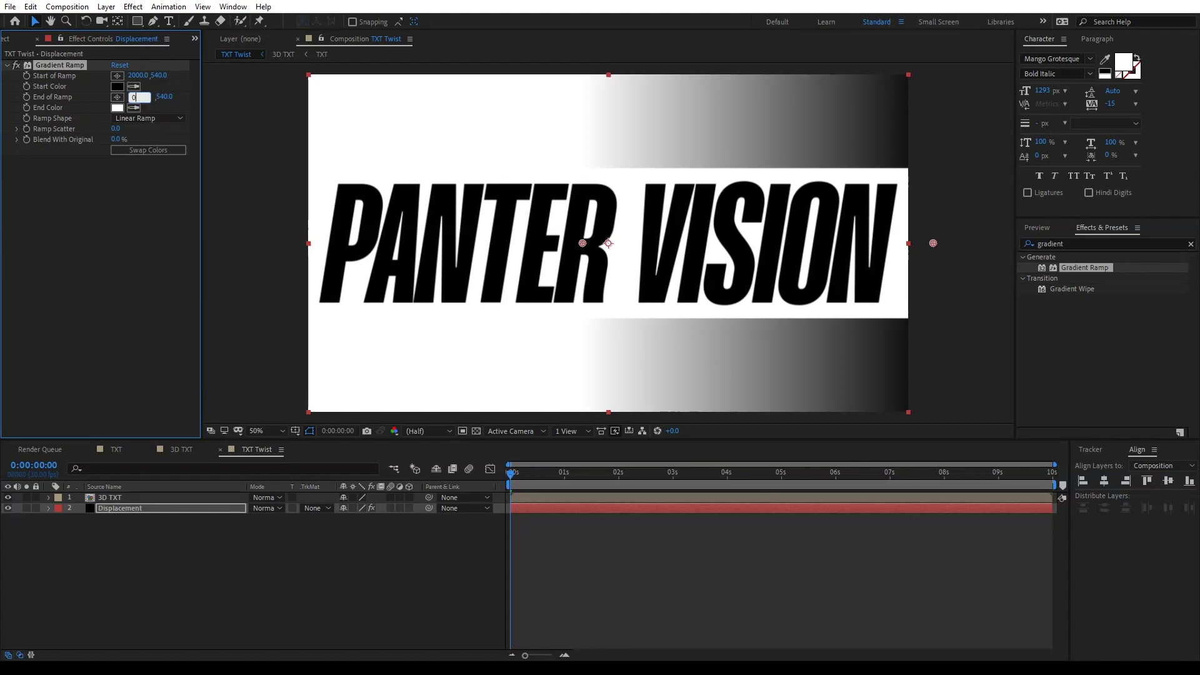
click(118, 216)
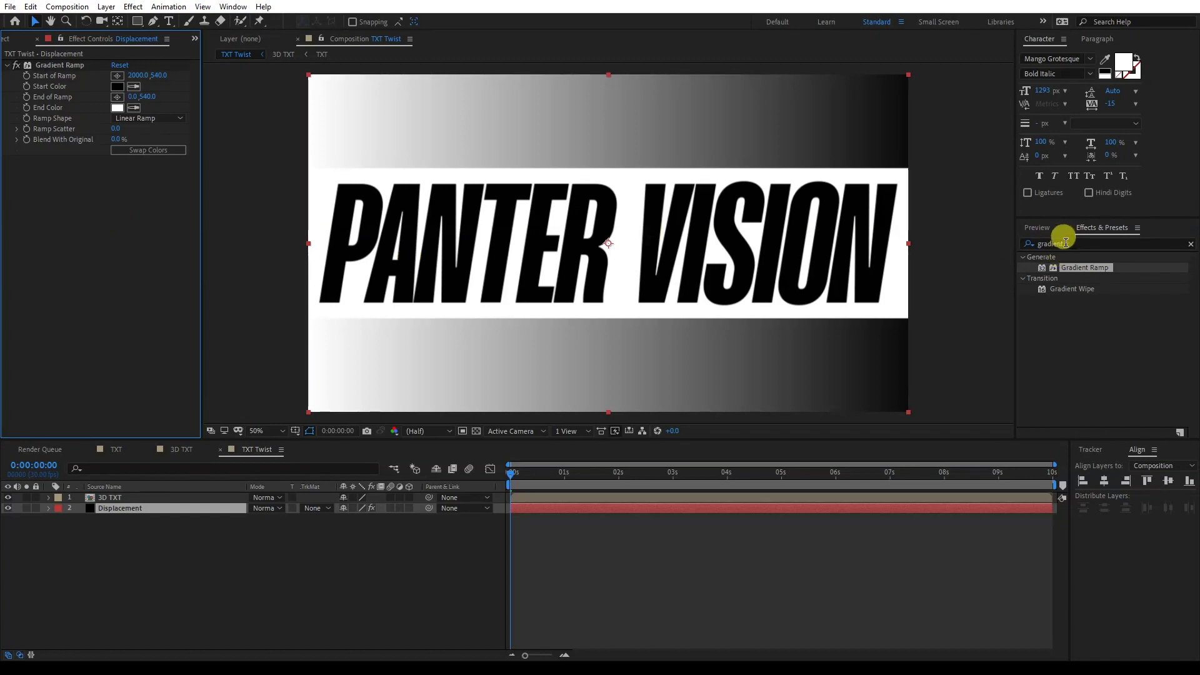
- Find the Time Displacement effect and apply it to the 3D TXT layer
click(1073, 242)
click(1190, 243)
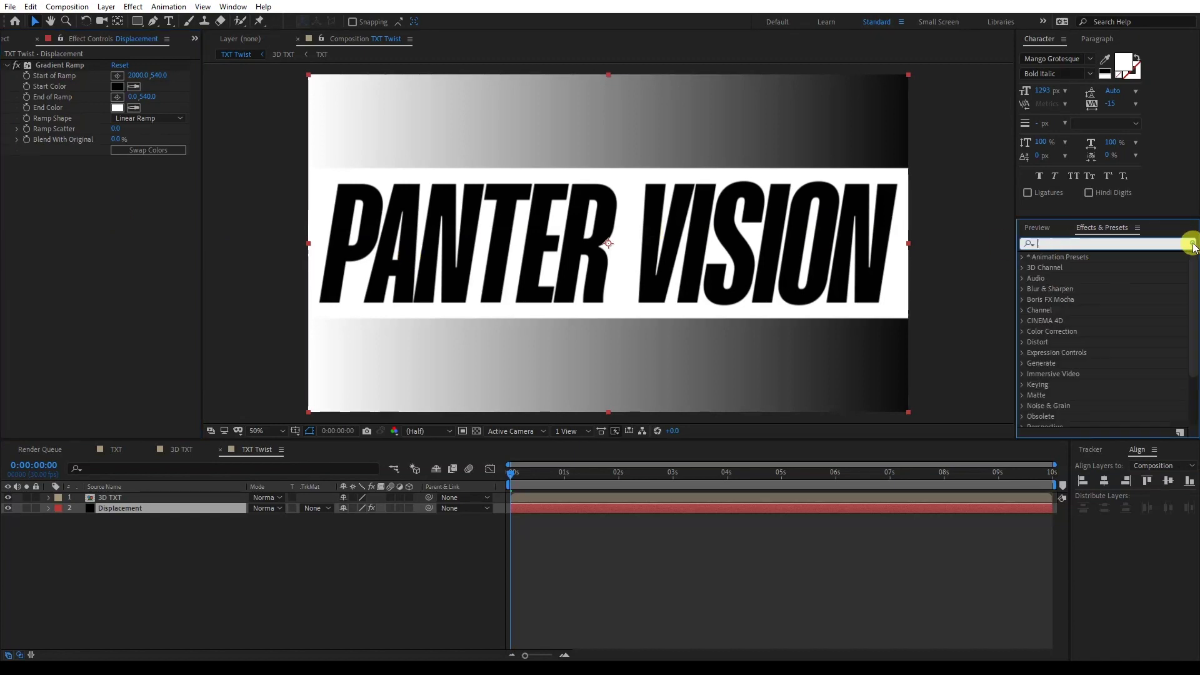
text(time di)
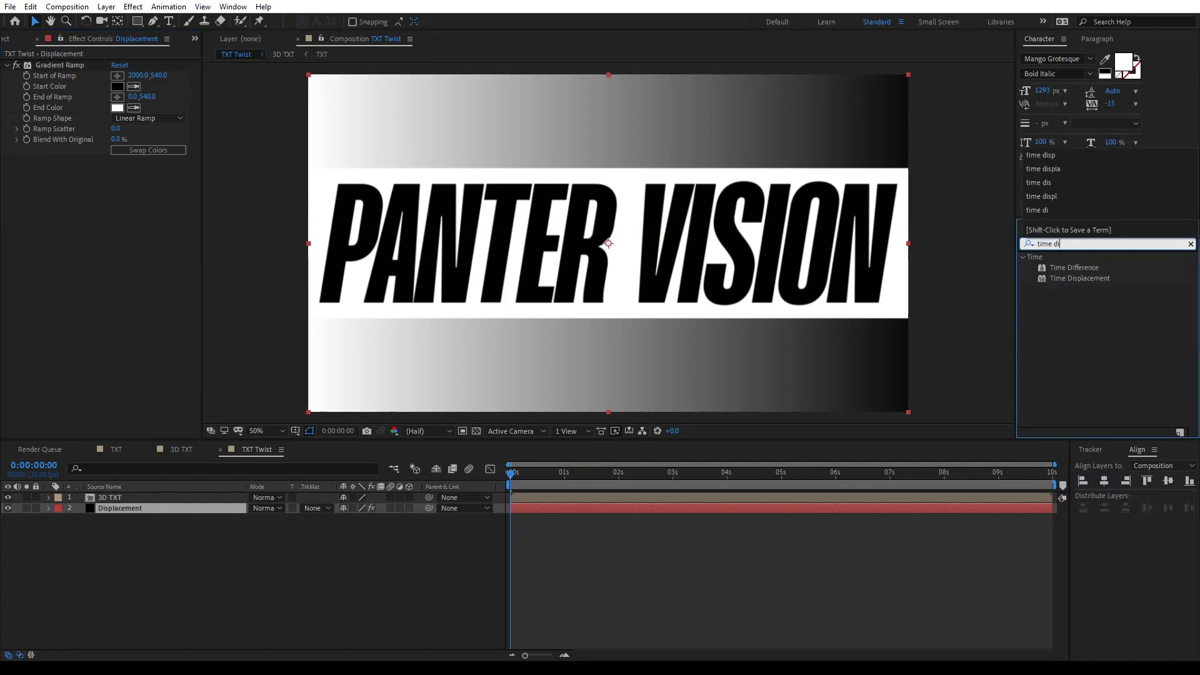
text(splacement)
drag(1072, 270, 133, 497)
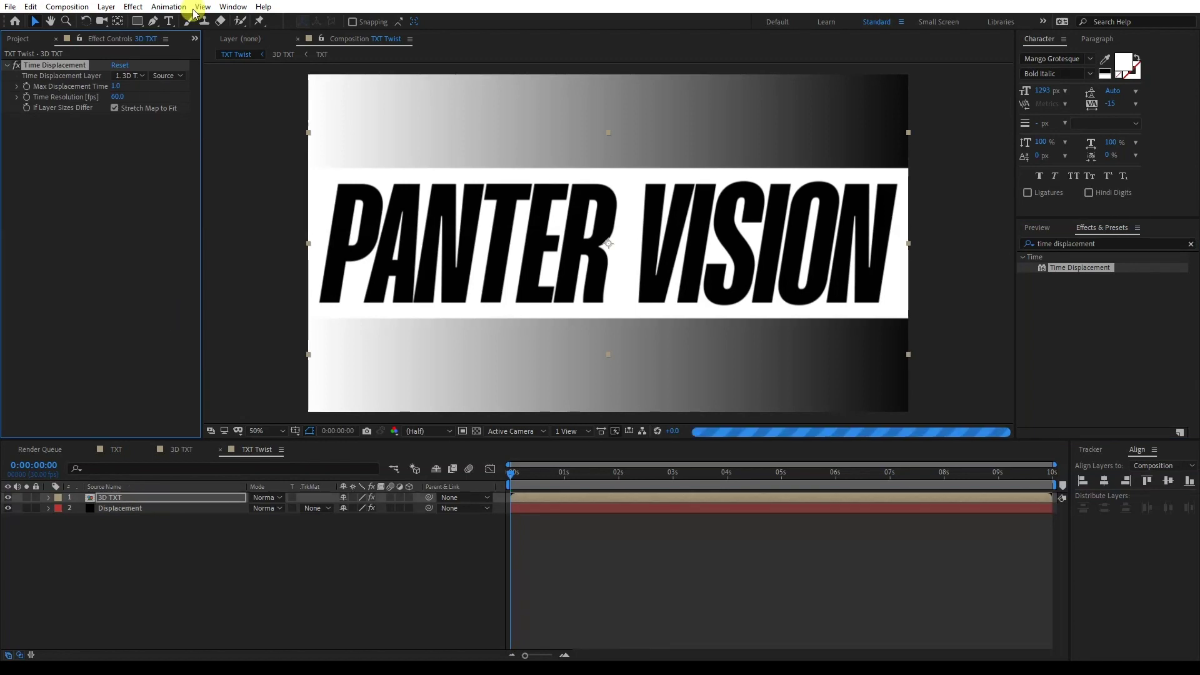
- Set the Time Displacement Layer to Displacement with Effects & Masks as its source, and scrub the timeline to check the twist
click(129, 76)
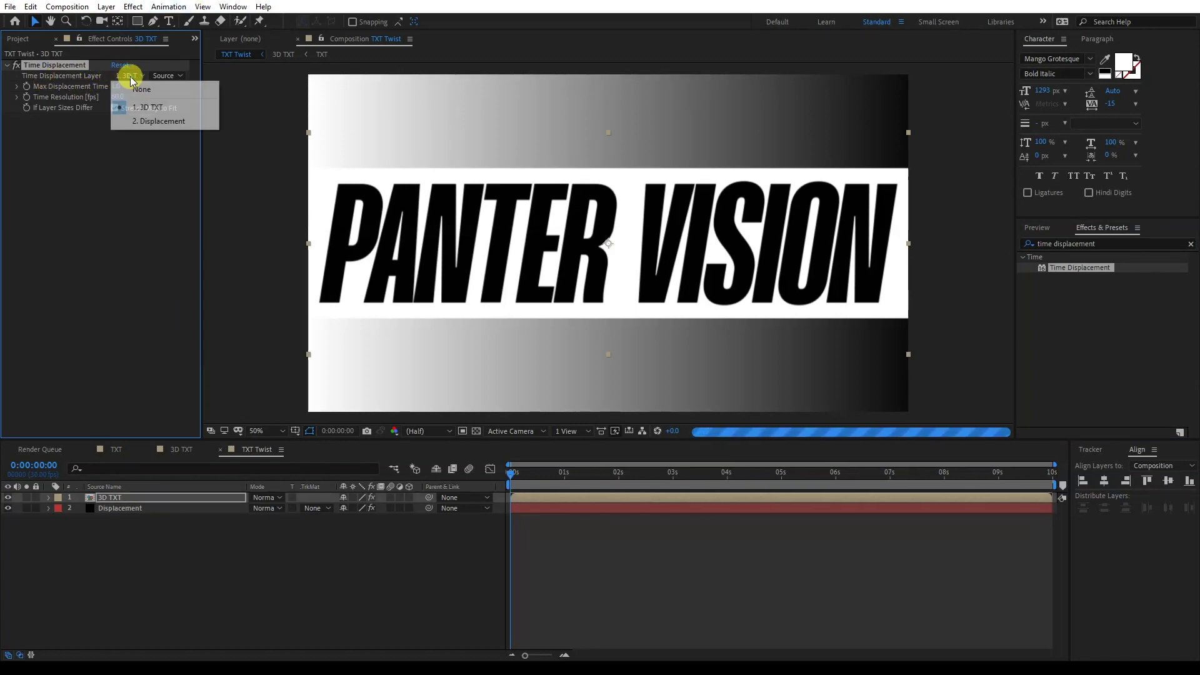
click(173, 124)
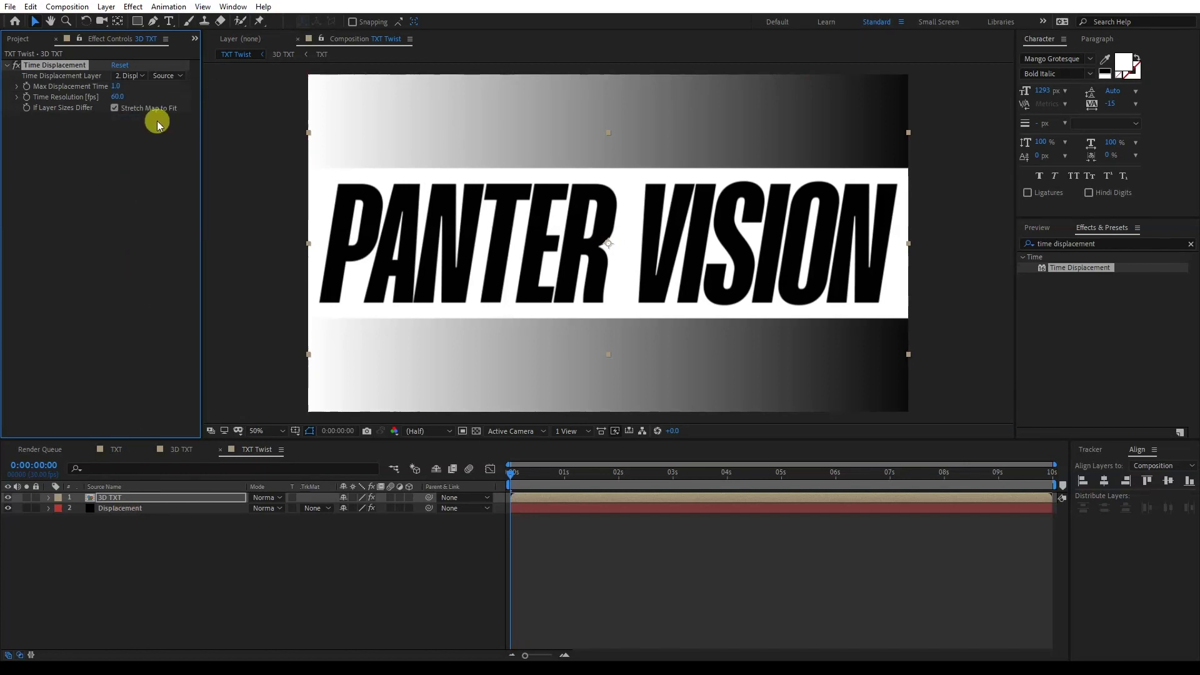
click(173, 76)
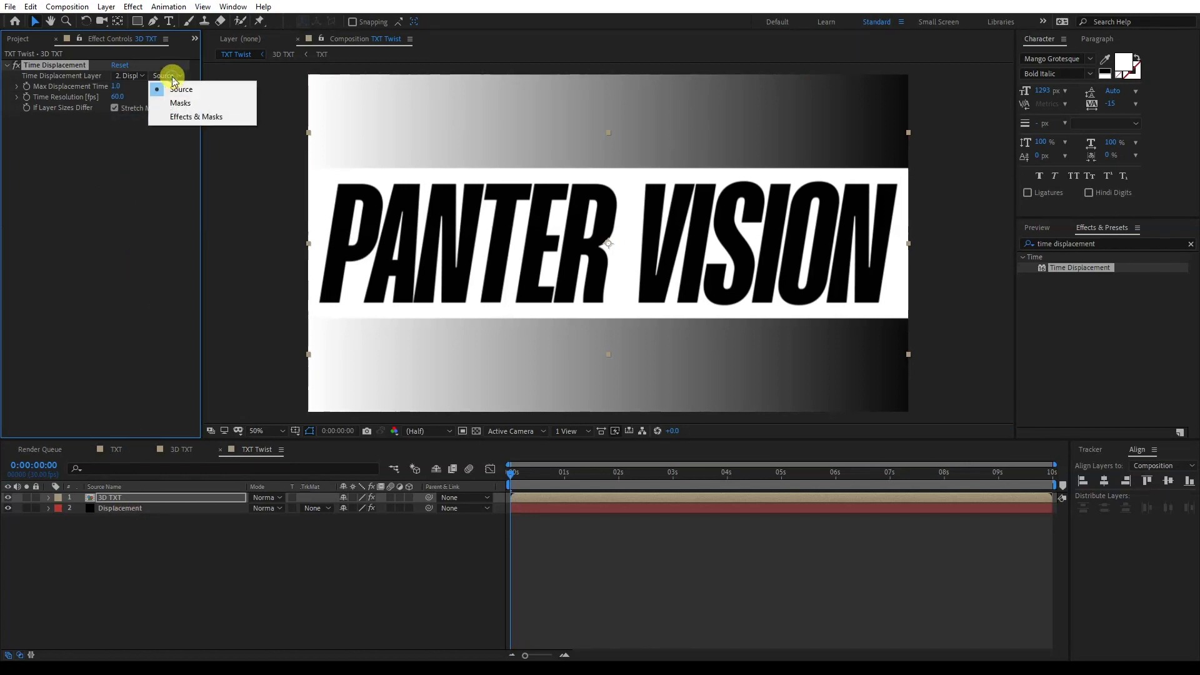
click(201, 119)
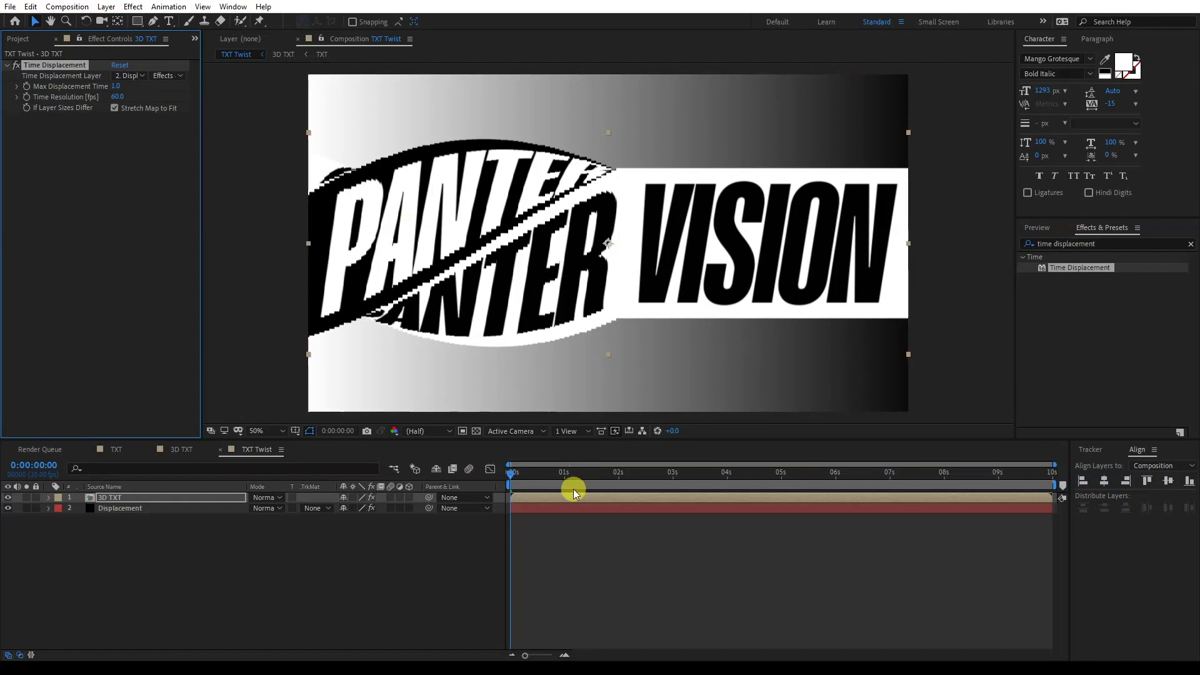
drag(515, 477, 623, 481)
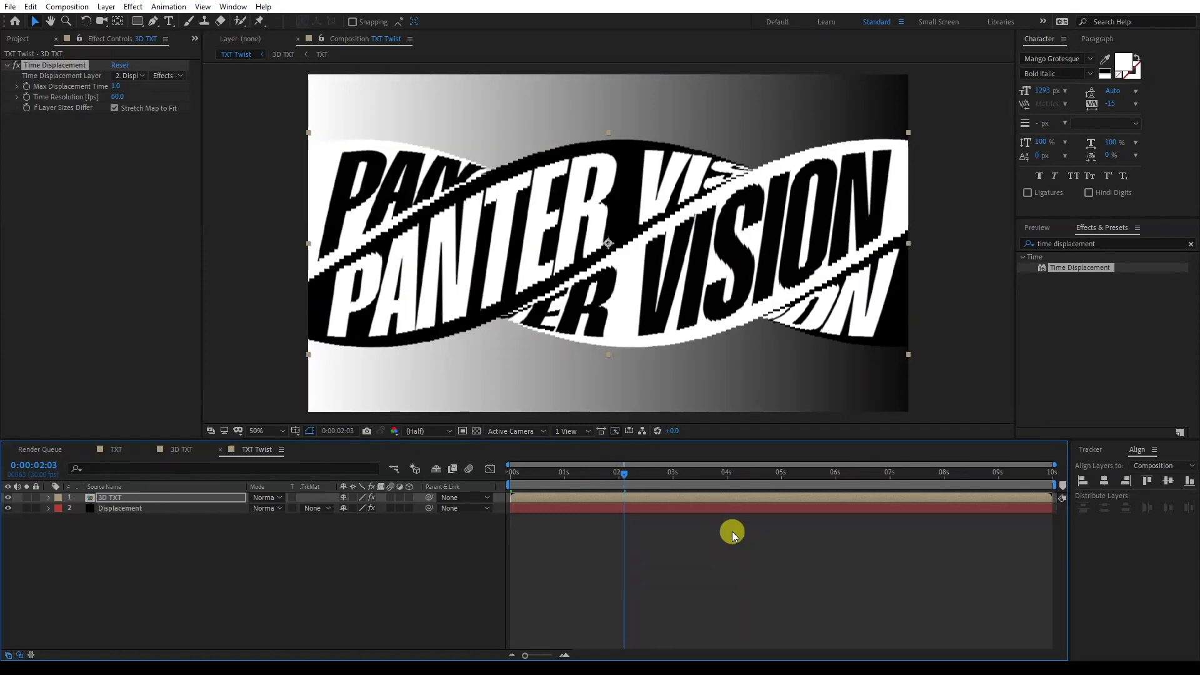
- Set the Time Displacement effect's Time Resolution to 120 fps on the 3D TXT layer
key(period)
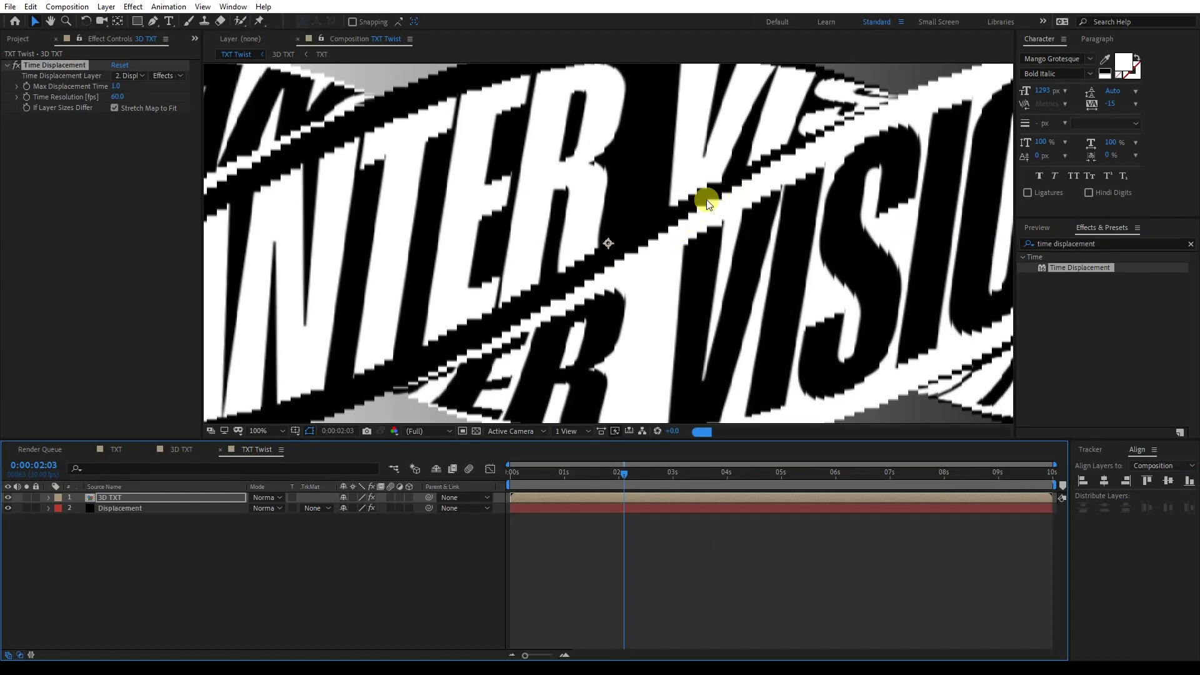
key(comma)
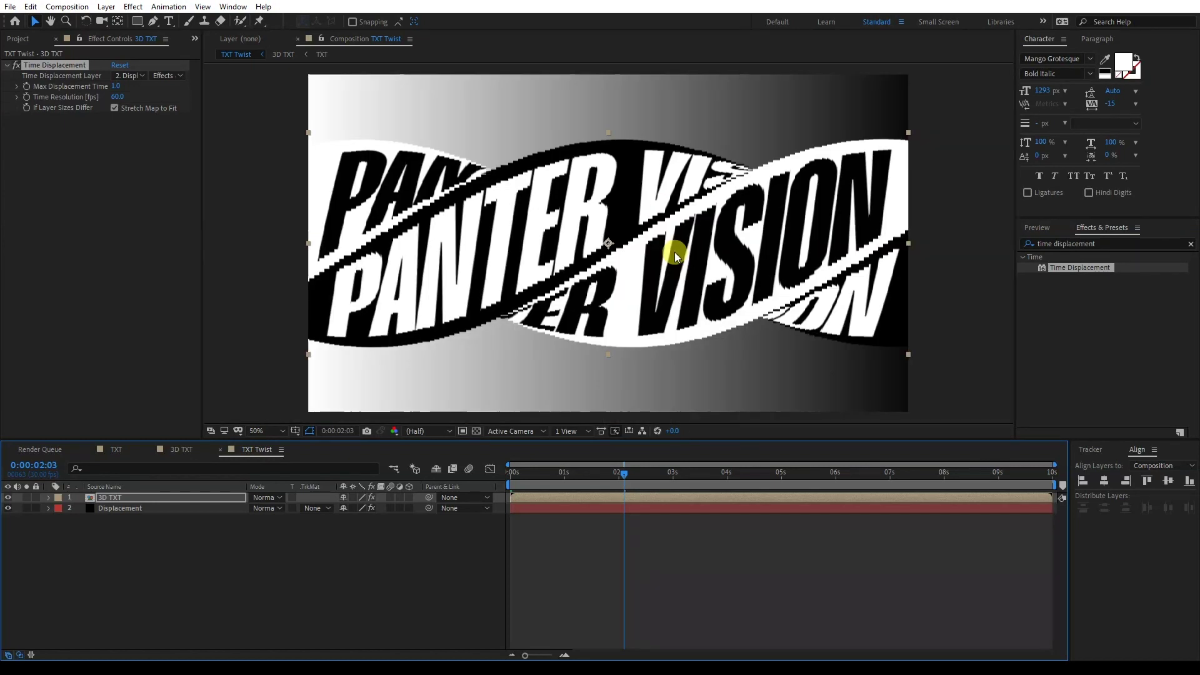
key(period)
key(comma)
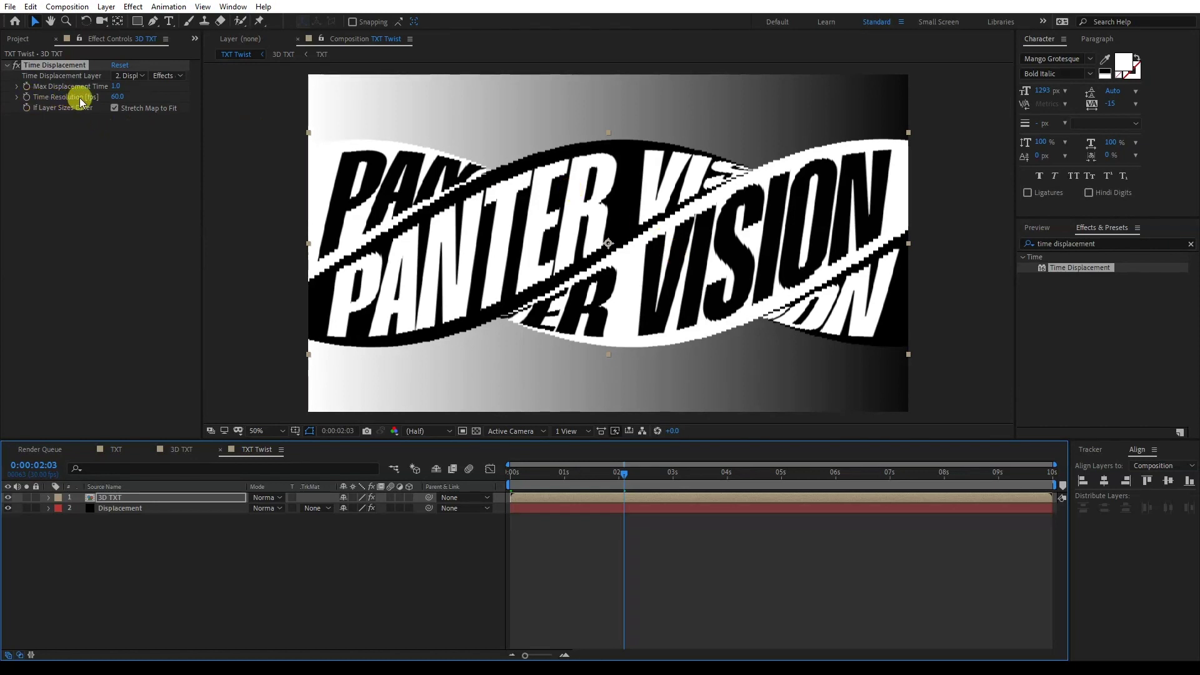
click(117, 97)
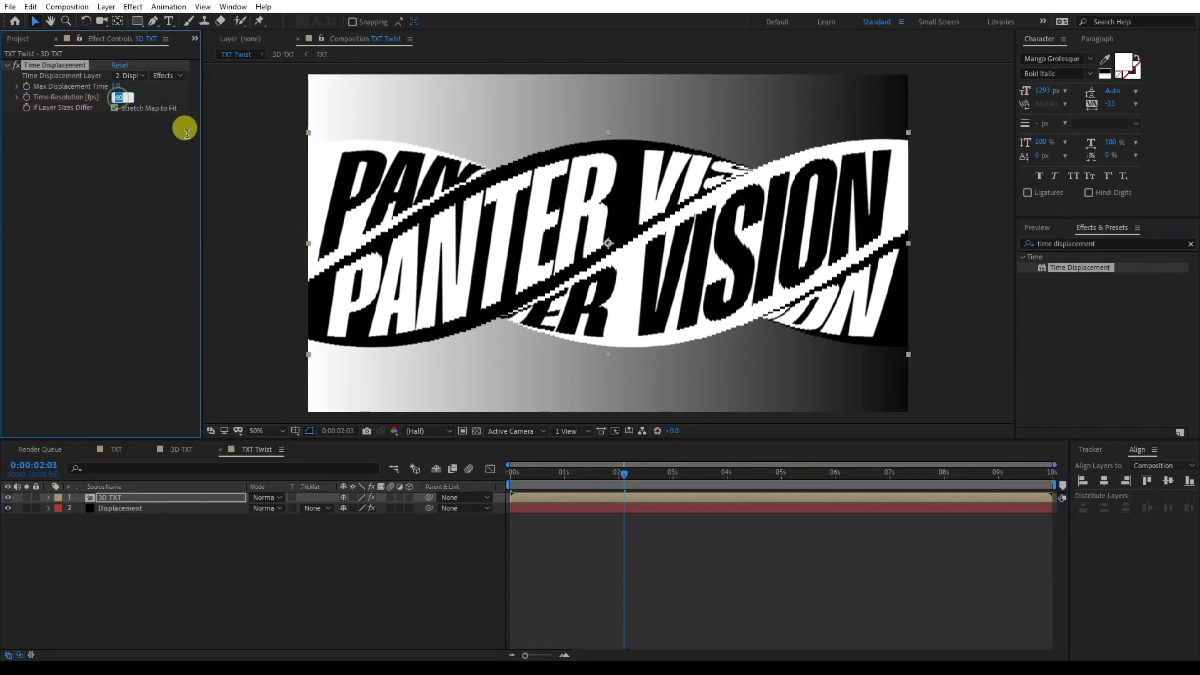
text(120)
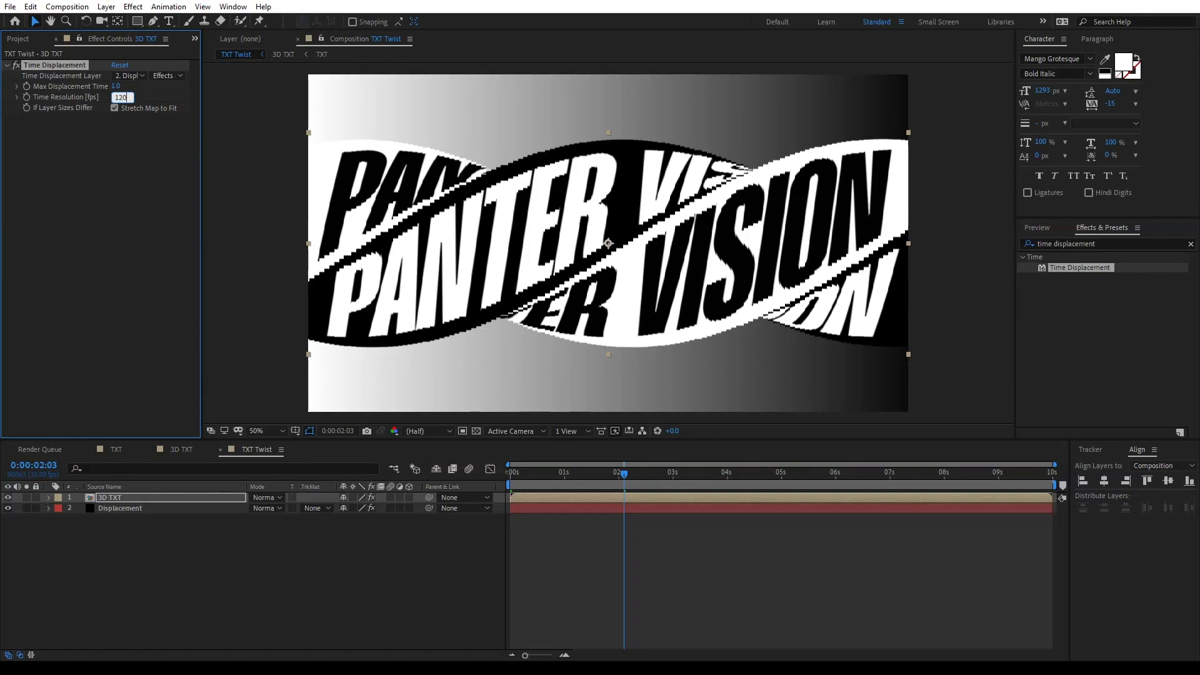
key(Return)
- Hide the Displacement layer and play a preview of the twisting text
click(8, 508)
key(space)
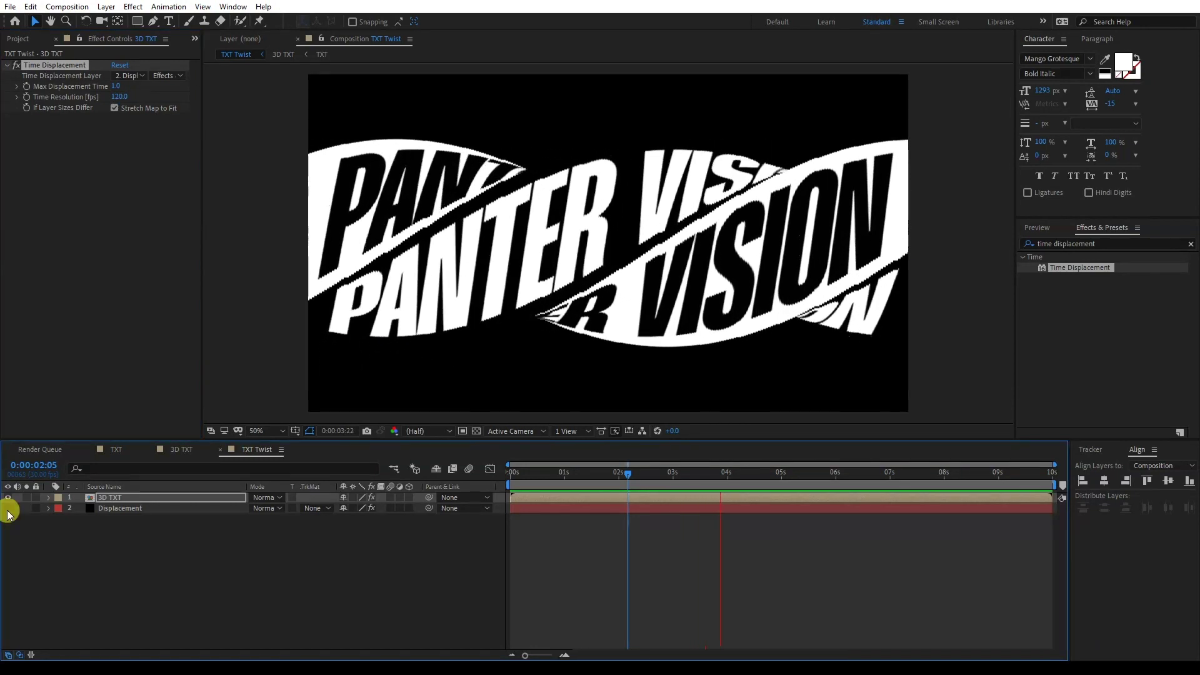
- Stop the preview and limit the TXT Twist composition's work area to the range from 1 s to 9 s
key(space)
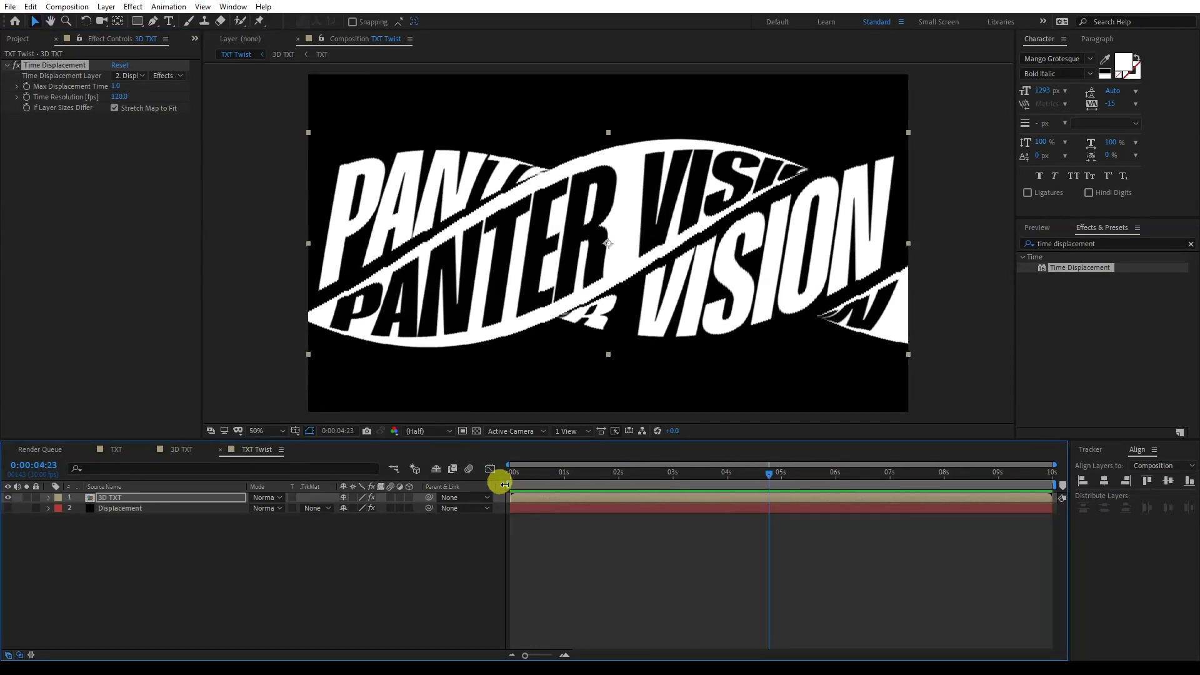
drag(509, 484, 556, 514)
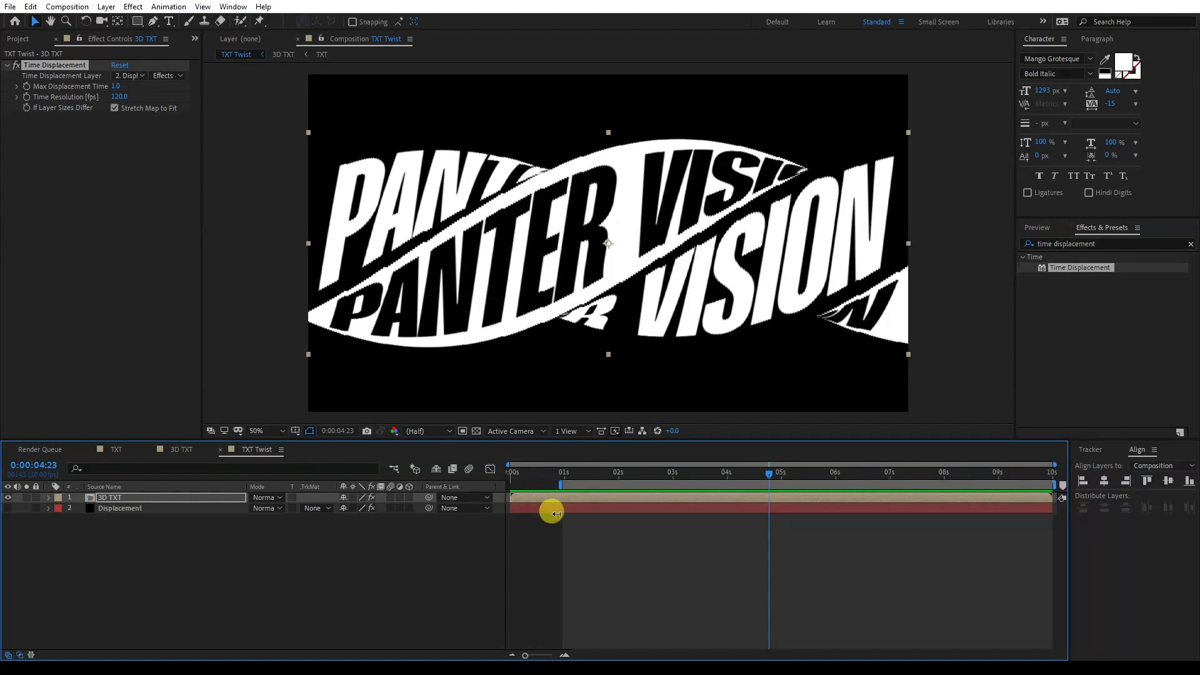
click(593, 474)
drag(1054, 485, 1004, 515)
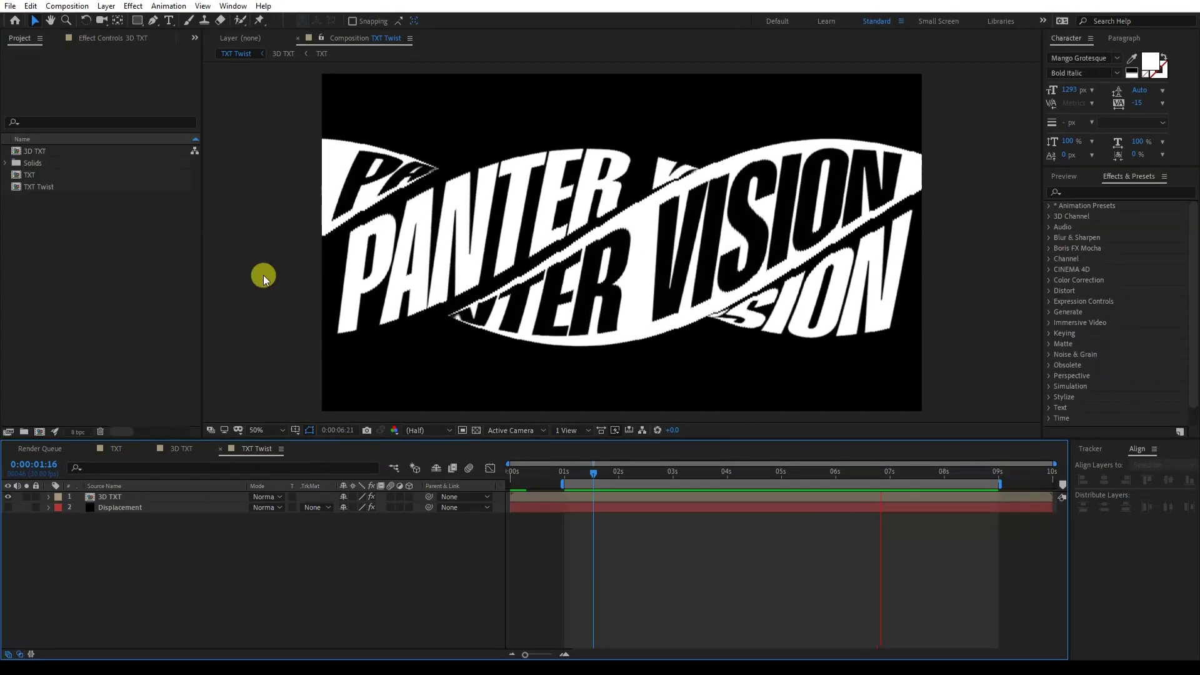
- Create a new composition named TXT Mobius with a height of 1920 px, making it 1920 x 1920 px
right_click(97, 250)
click(125, 259)
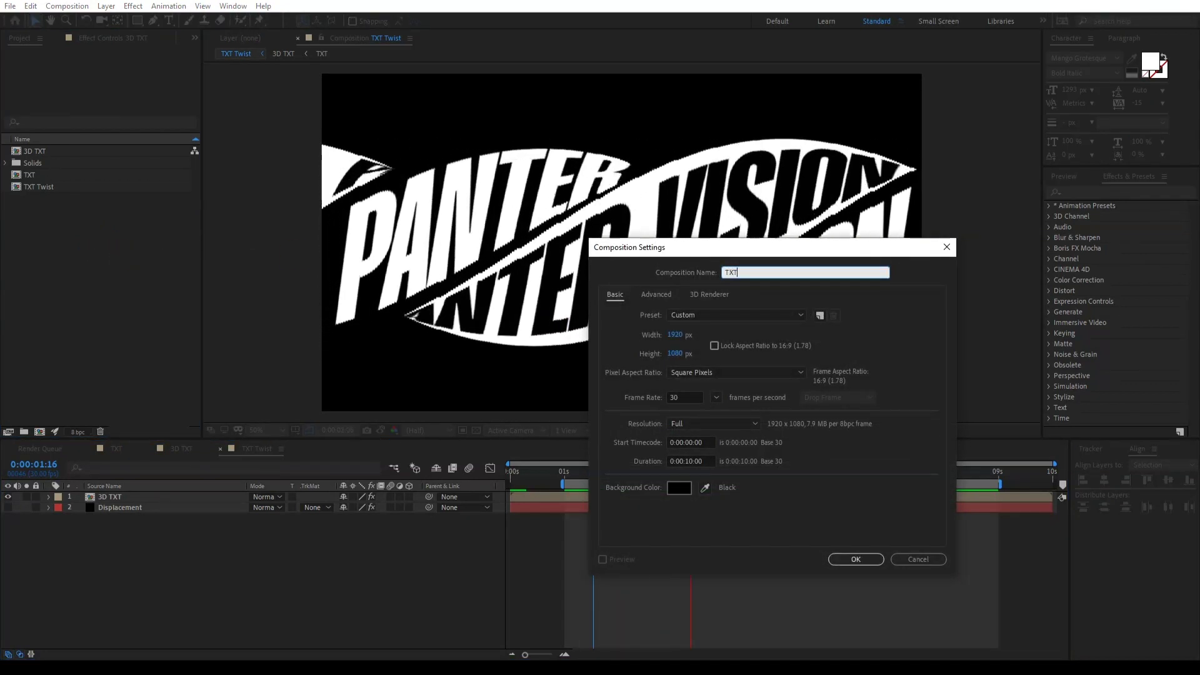
text(TXT Mobius)
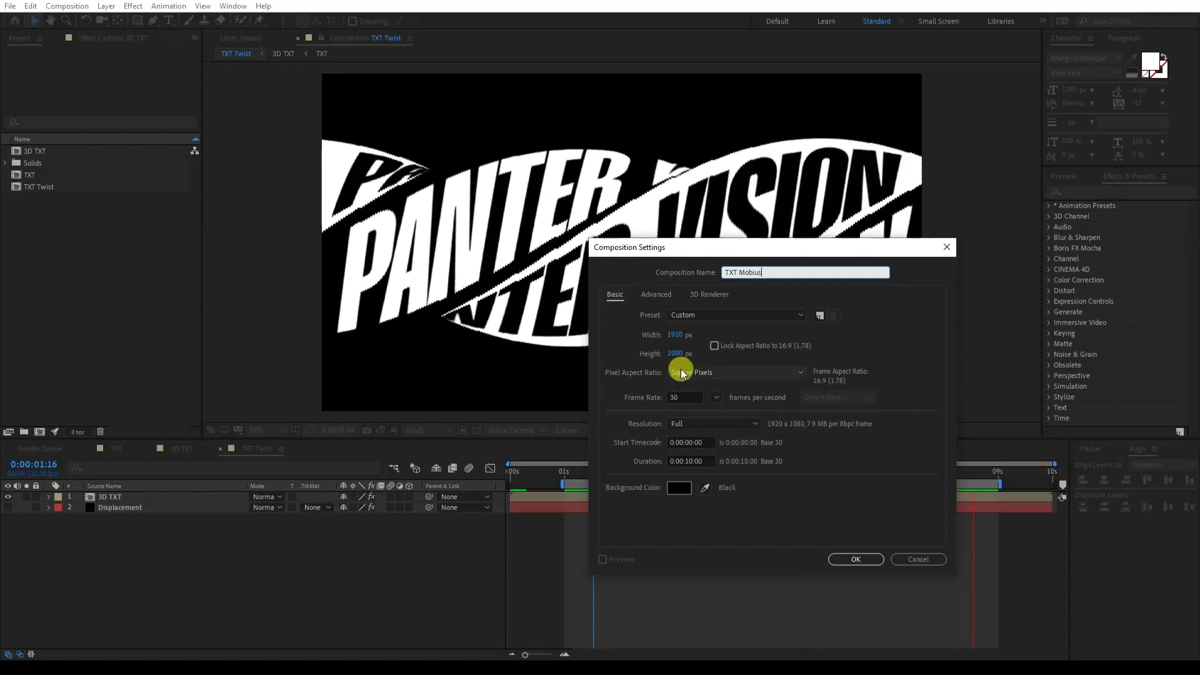
click(677, 355)
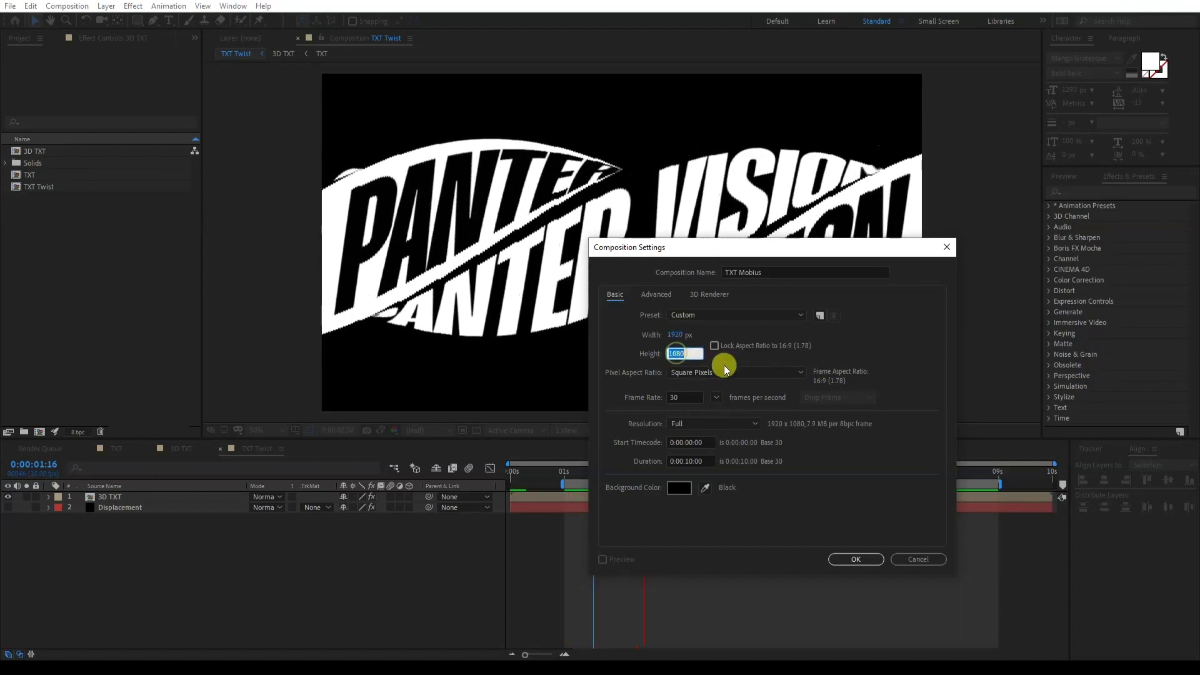
text(1920)
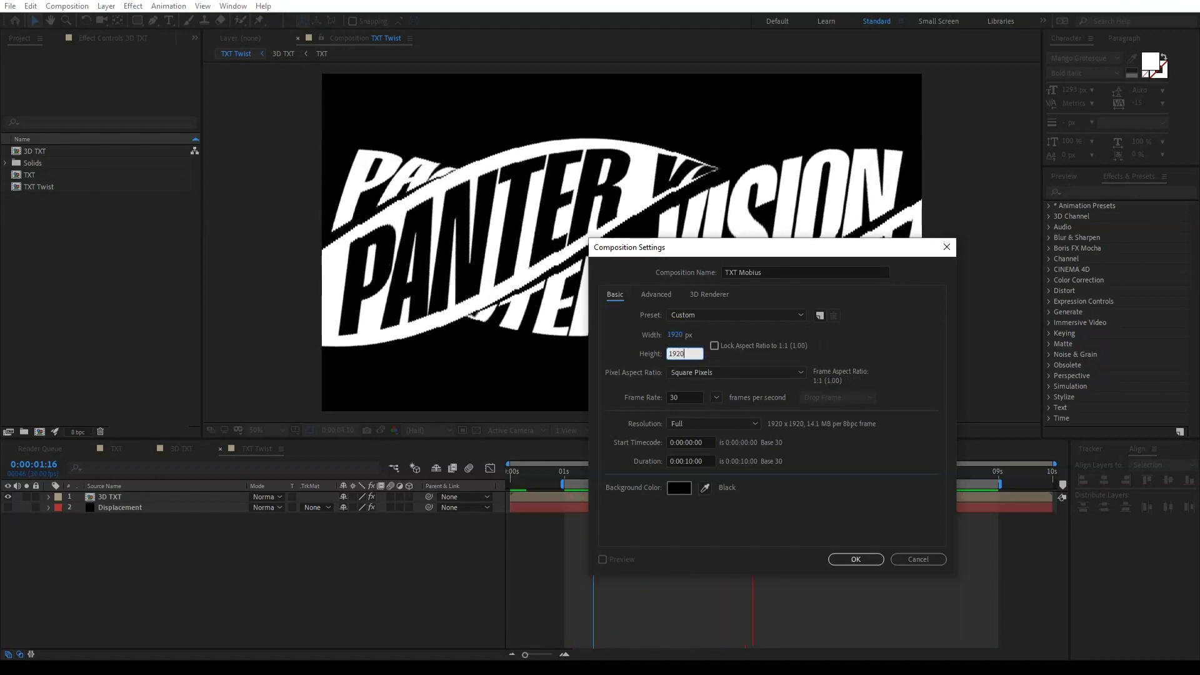
key(Return)
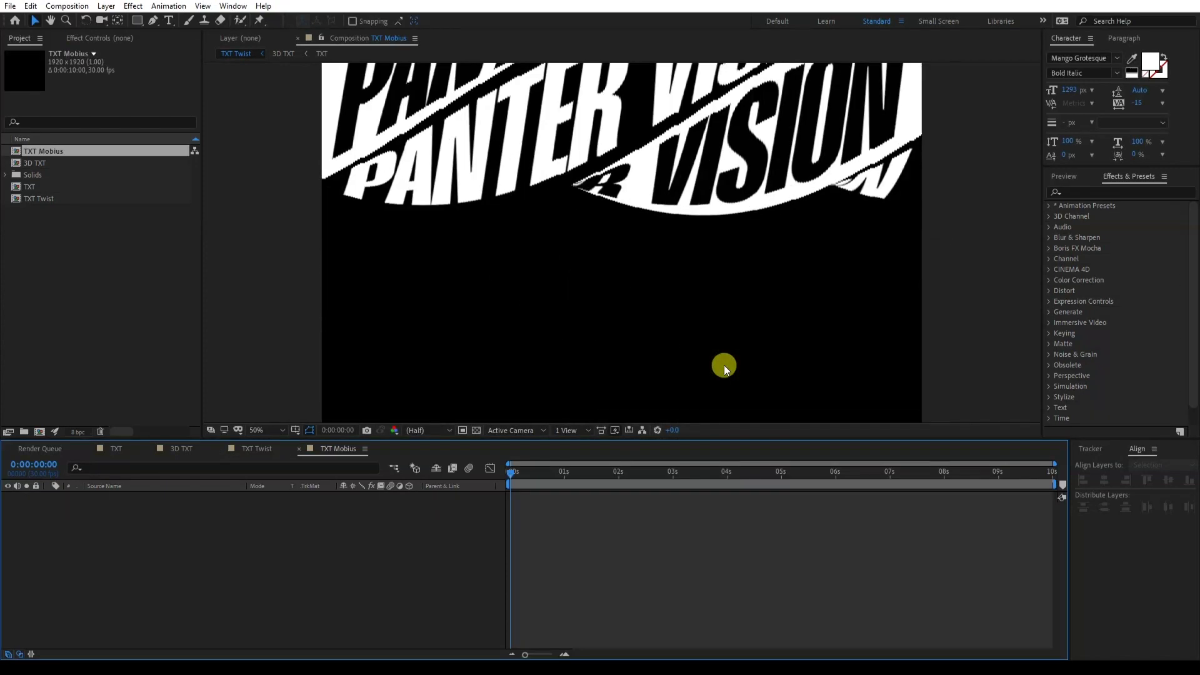
- Add the TXT Twist composition to TXT Mobius and limit the work area to the range from 1 s to 9 s
drag(39, 198, 235, 534)
drag(508, 485, 553, 498)
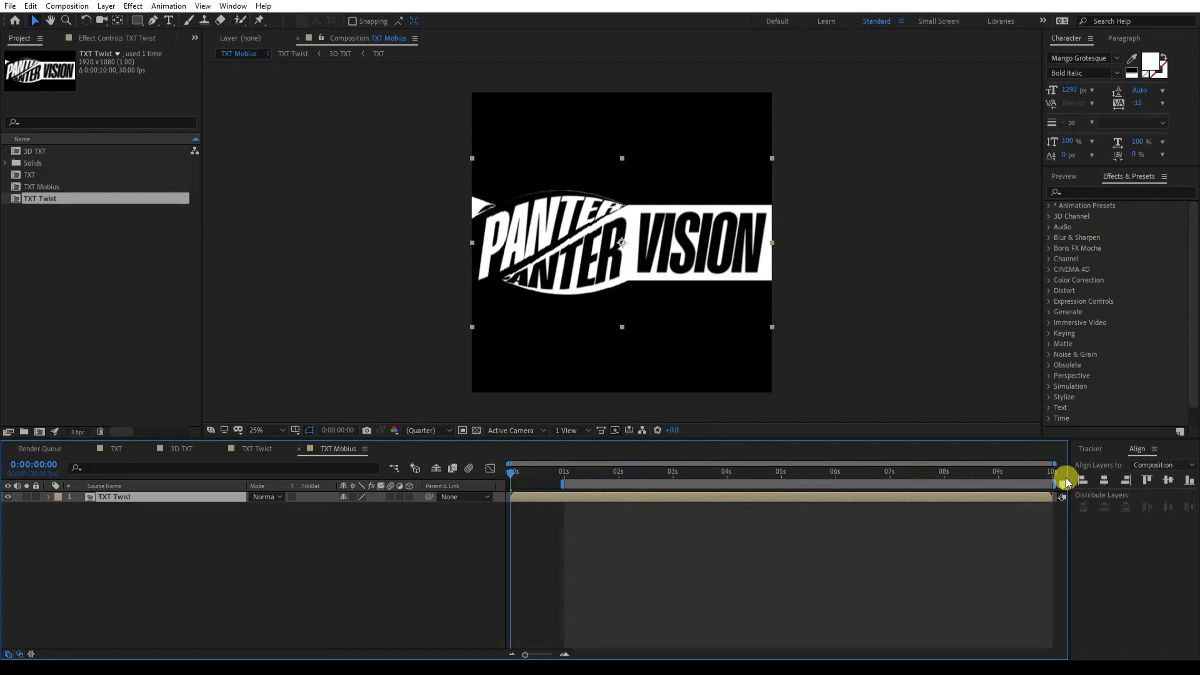
drag(1057, 484, 1002, 506)
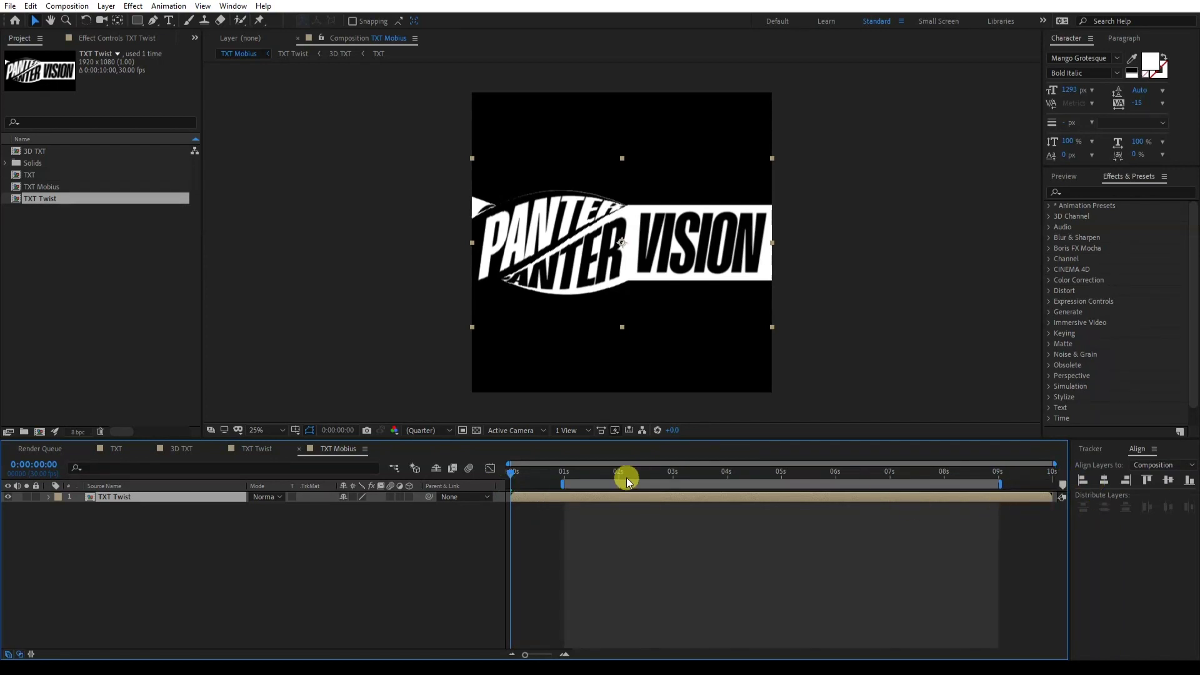
click(602, 471)
- Scale the TXT Twist layer down to 88%
key(s)
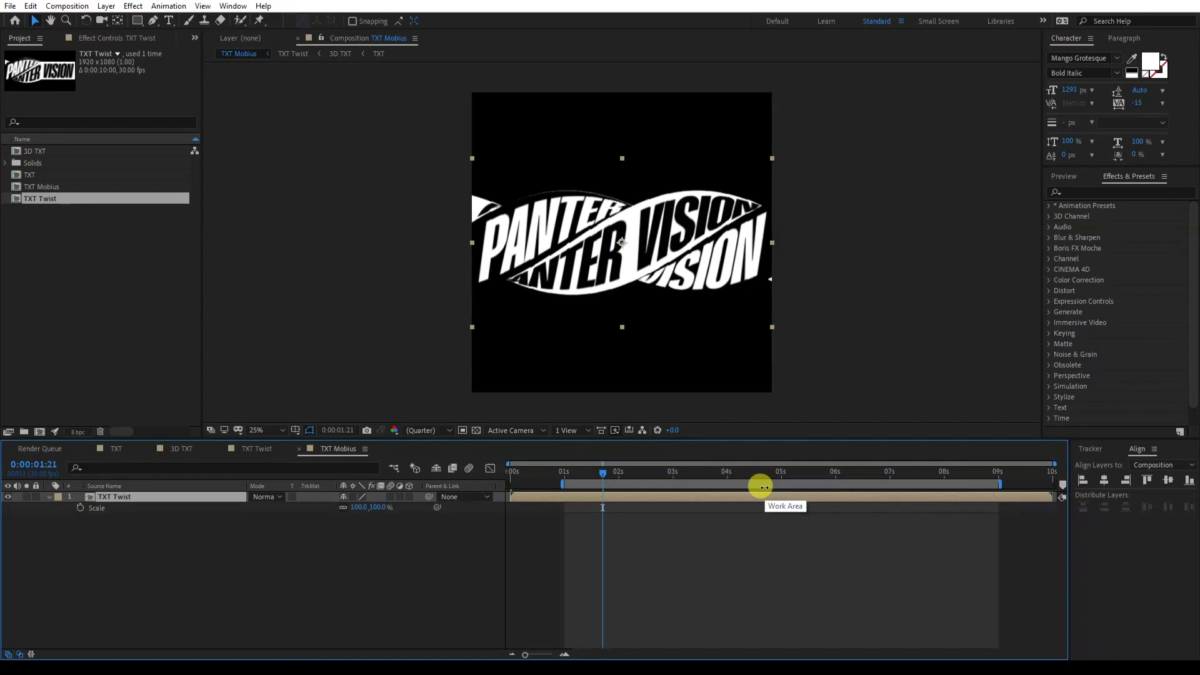
drag(359, 507, 344, 511)
click(244, 564)
- Apply the Polar Coordinates effect to the TXT Twist layer, using Rect to Polar conversion and 100% interpolation
click(1098, 196)
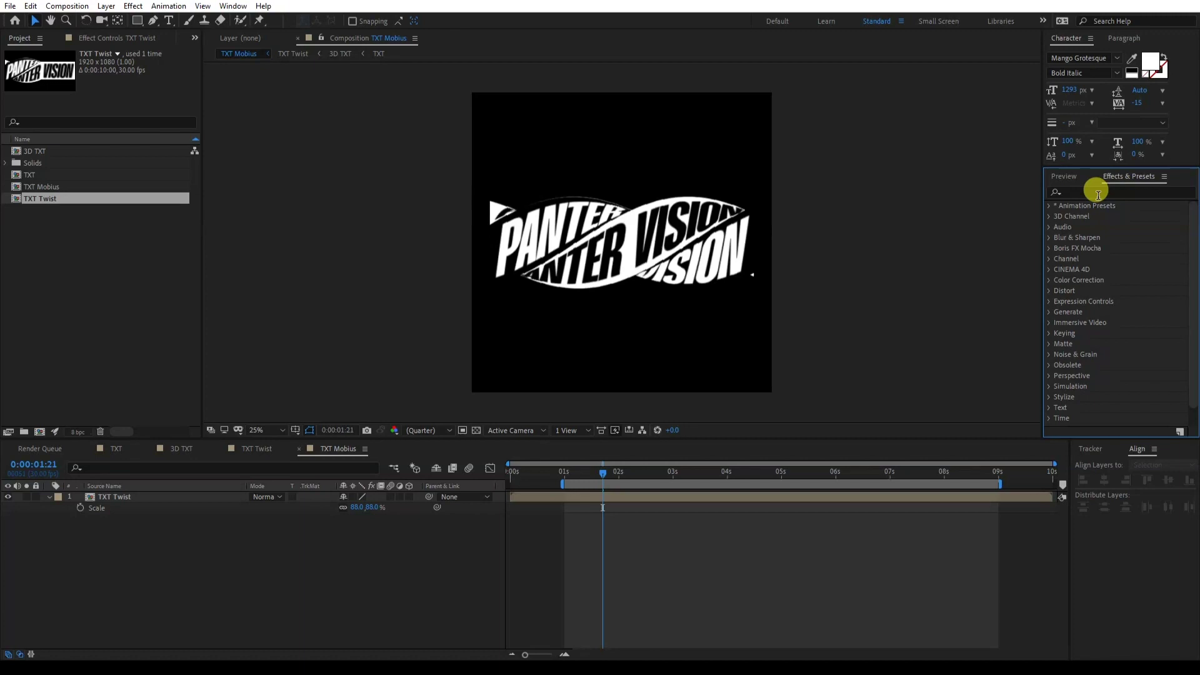
text(polar)
drag(1100, 218, 124, 499)
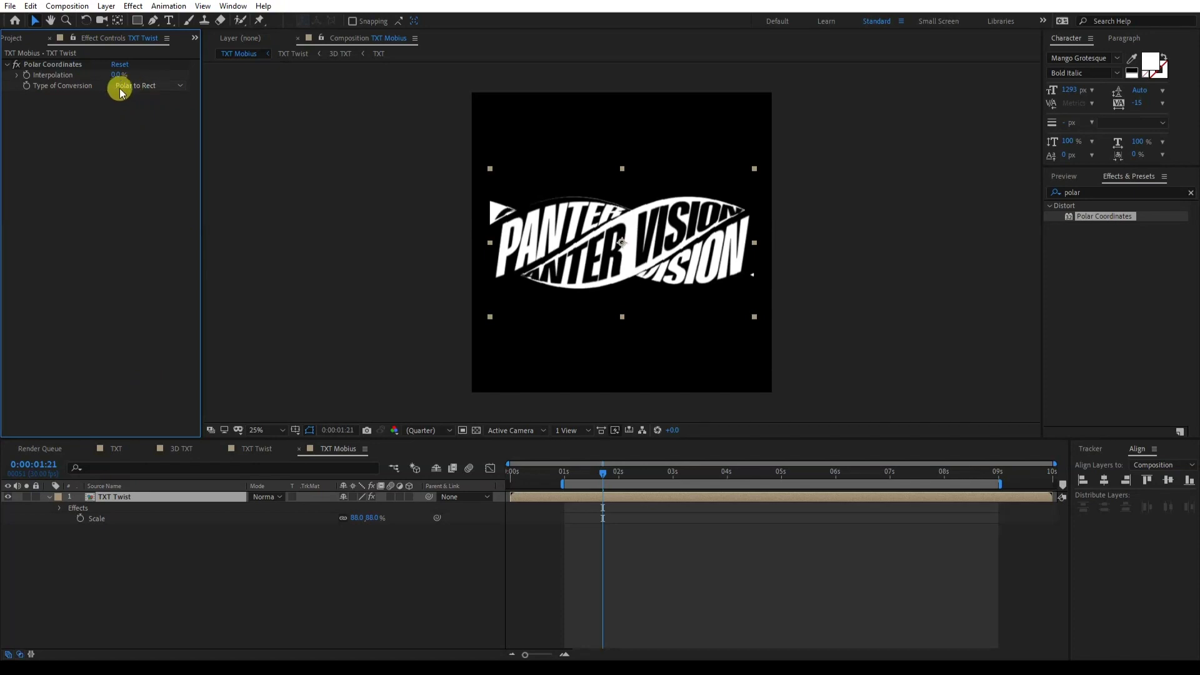
click(134, 86)
click(158, 102)
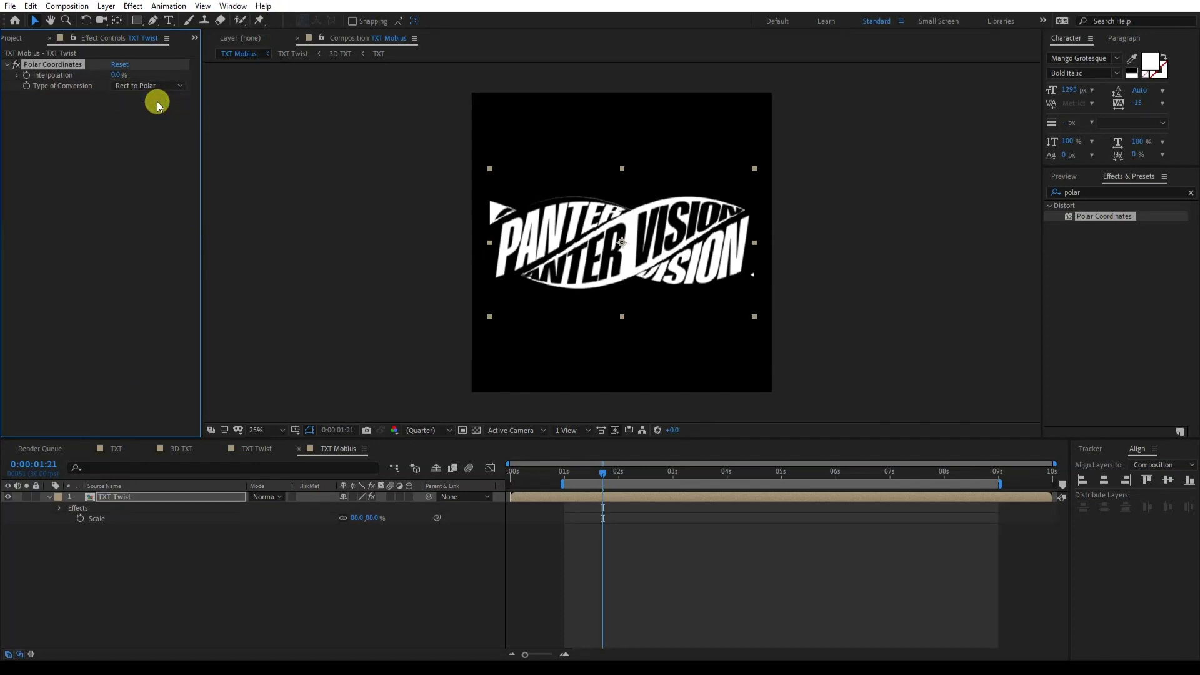
drag(118, 75, 207, 85)
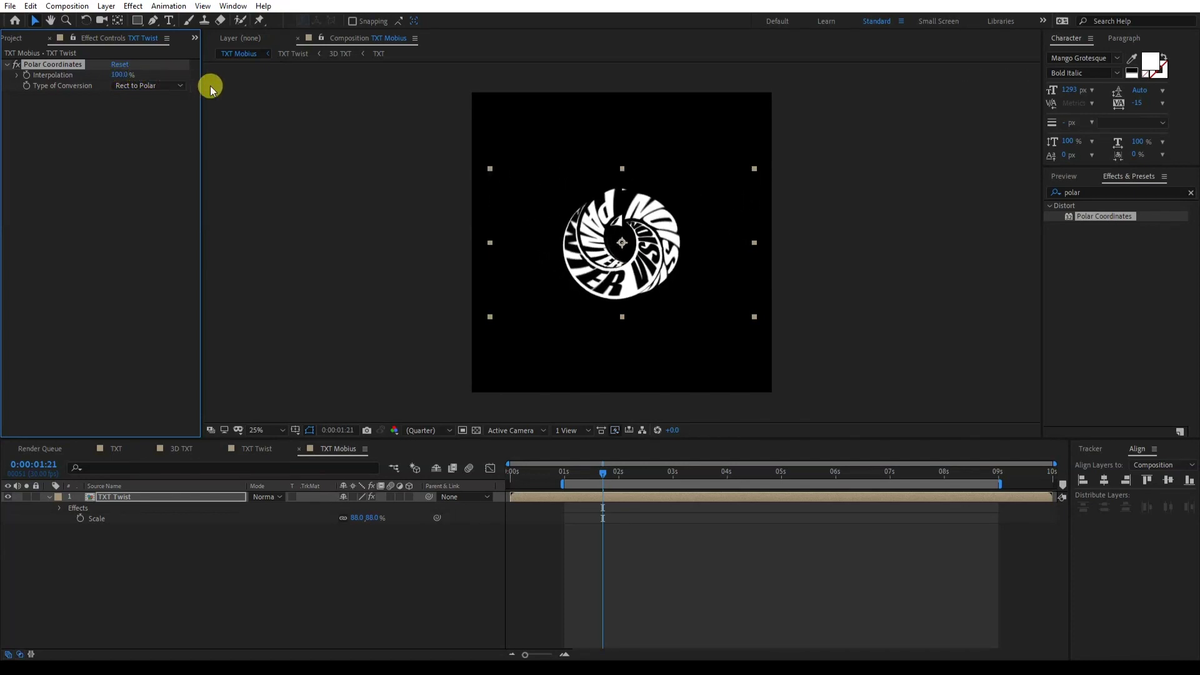
- Set the TXT Twist layer's scale to 100%
click(353, 518)
text(1)
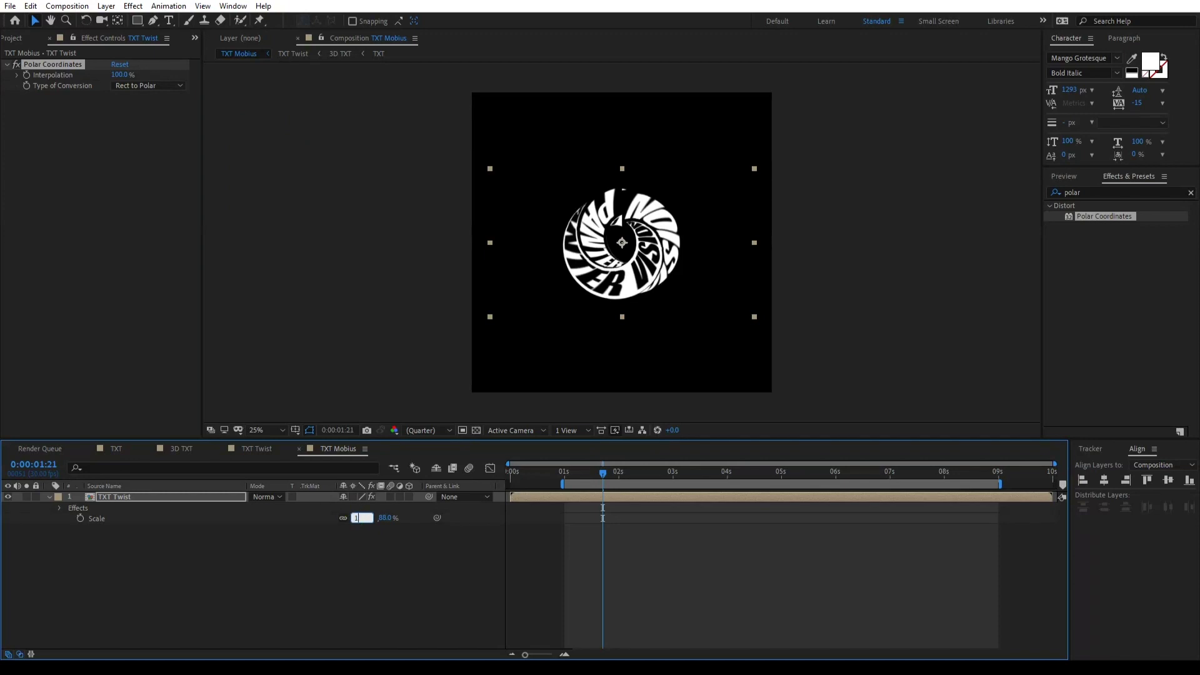
text(00)
key(Return)
- Set the 3D TXT layer's Max Displacement Time to 0.8 in TXT Twist, and check the ring's seam in TXT Mobius
scroll(620, 225, up, 1)
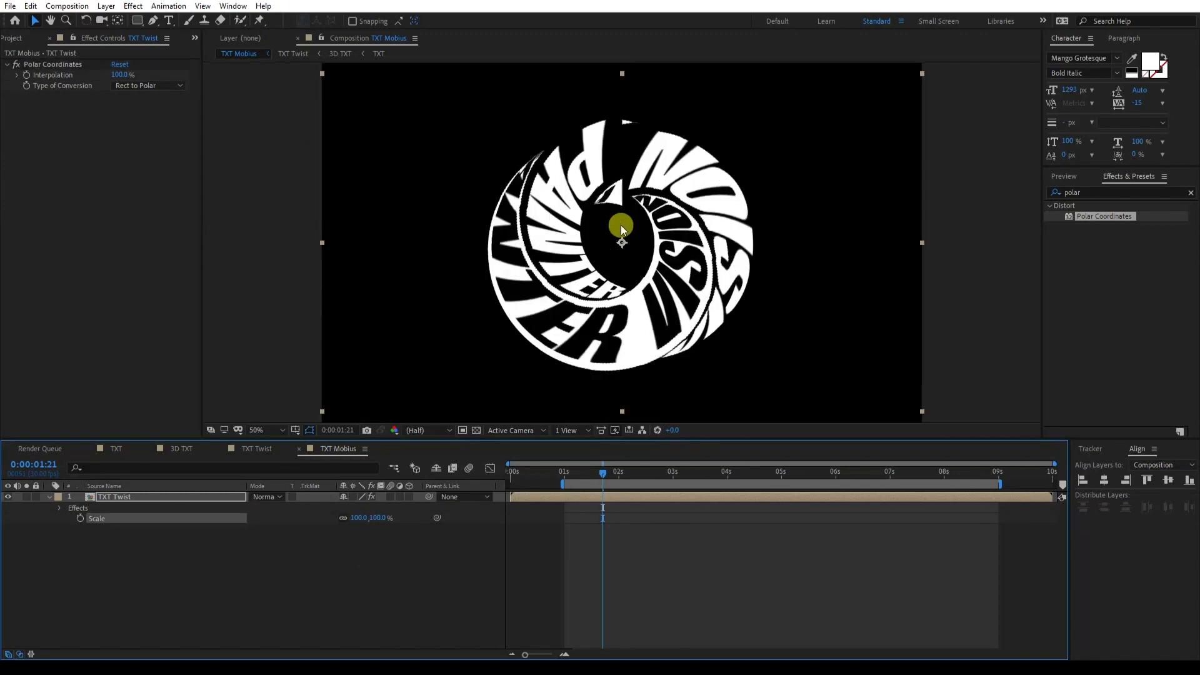
scroll(654, 147, up, 1)
scroll(653, 147, down, 1)
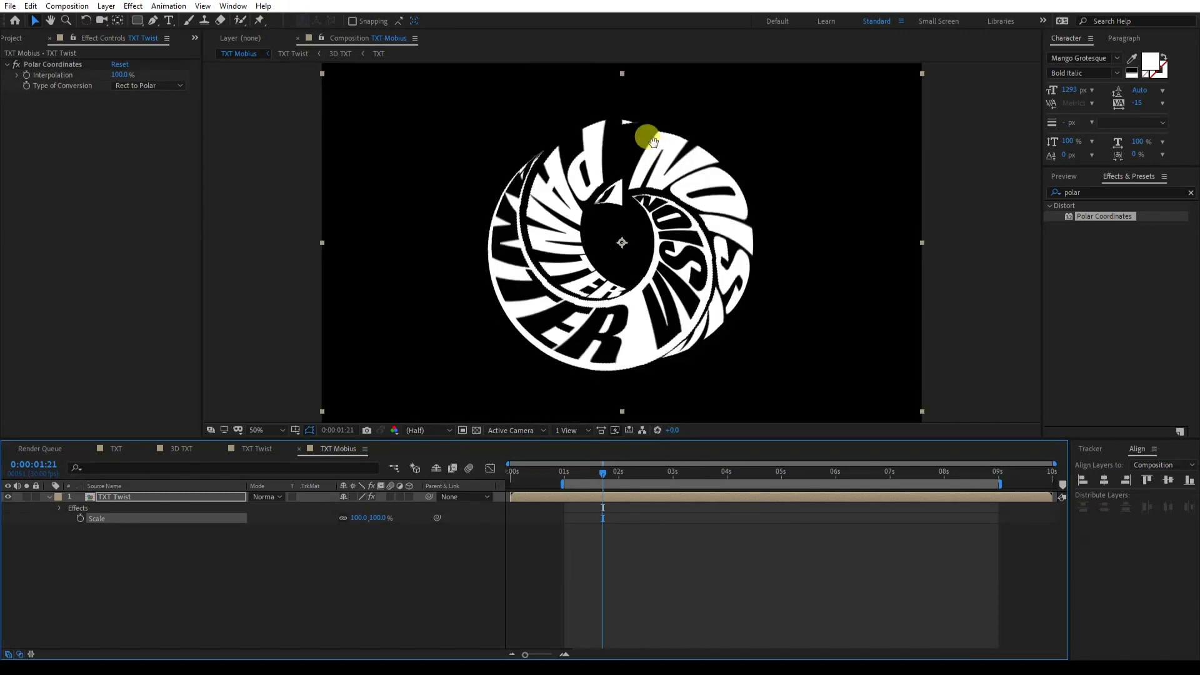
scroll(625, 153, up, 1)
drag(622, 151, 620, 217)
scroll(614, 257, down, 1)
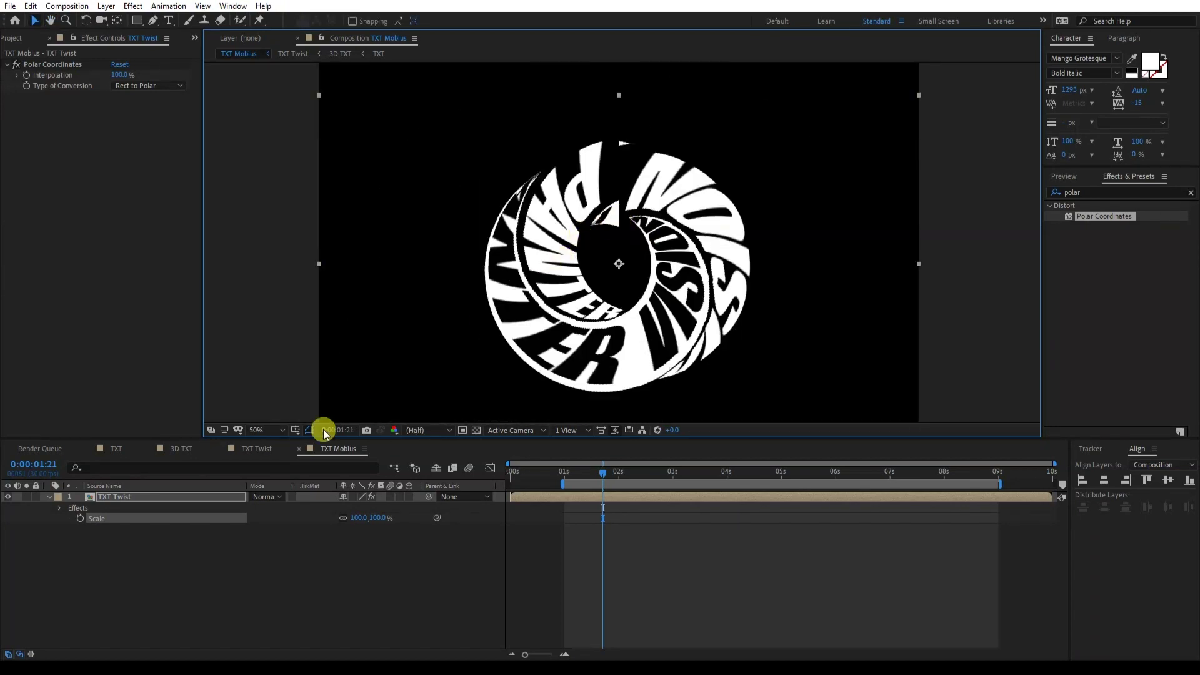
click(260, 450)
click(122, 497)
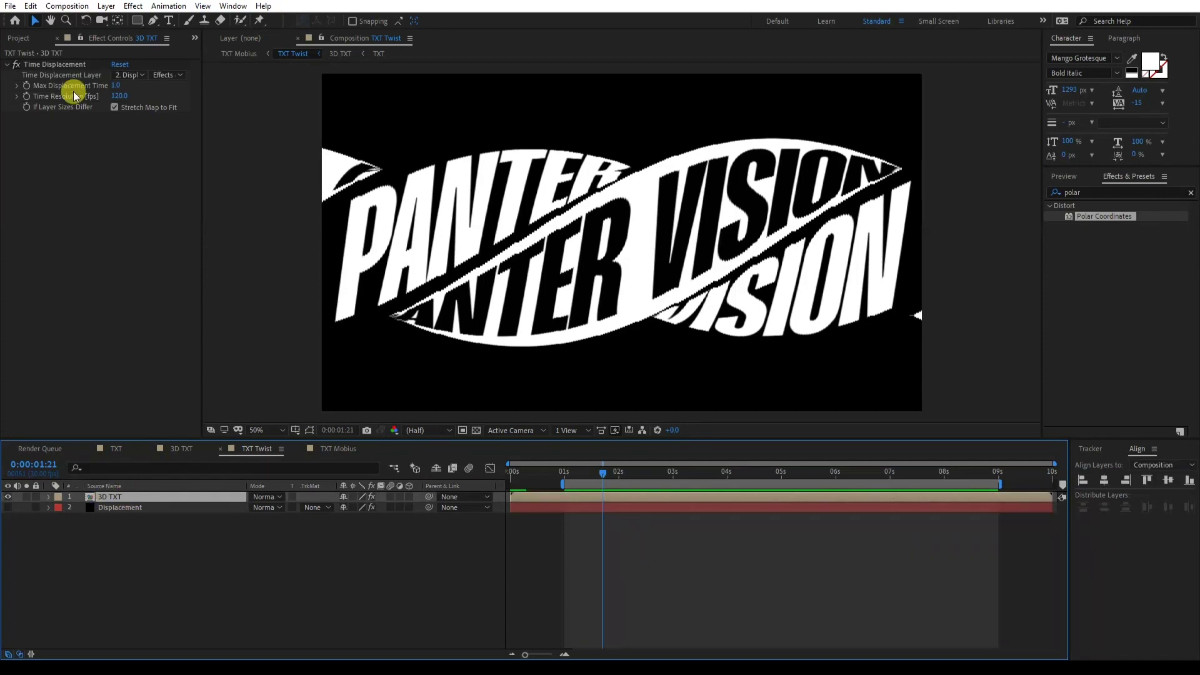
drag(117, 88, 110, 91)
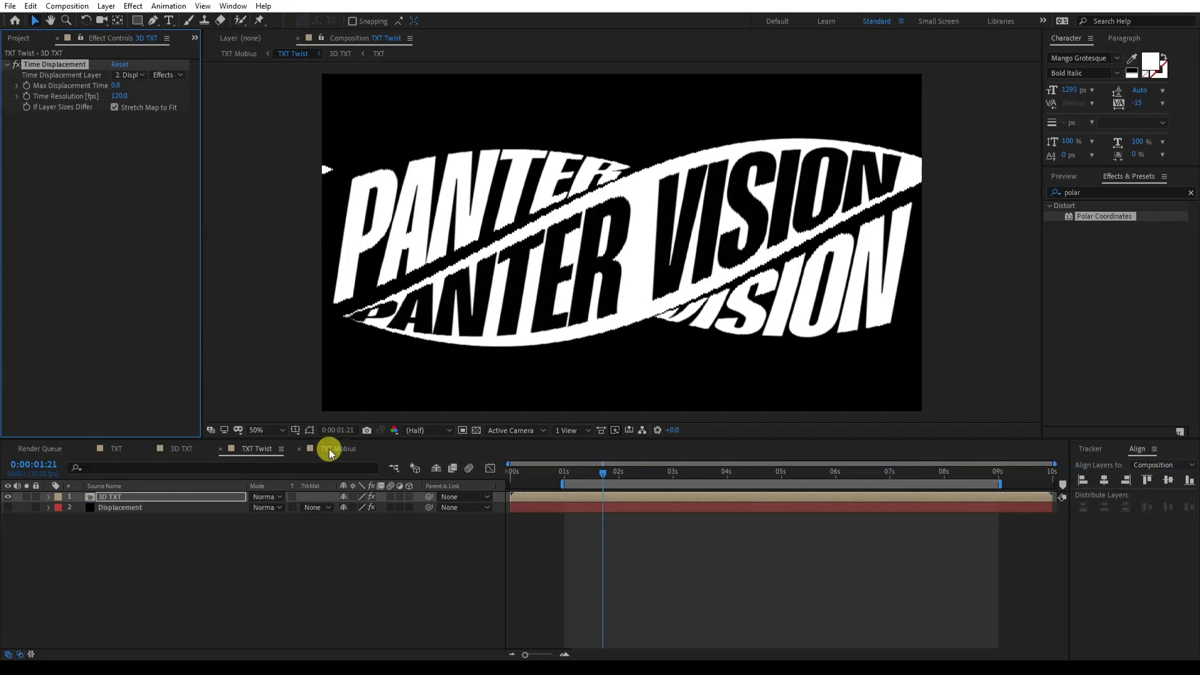
click(329, 449)
key(period)
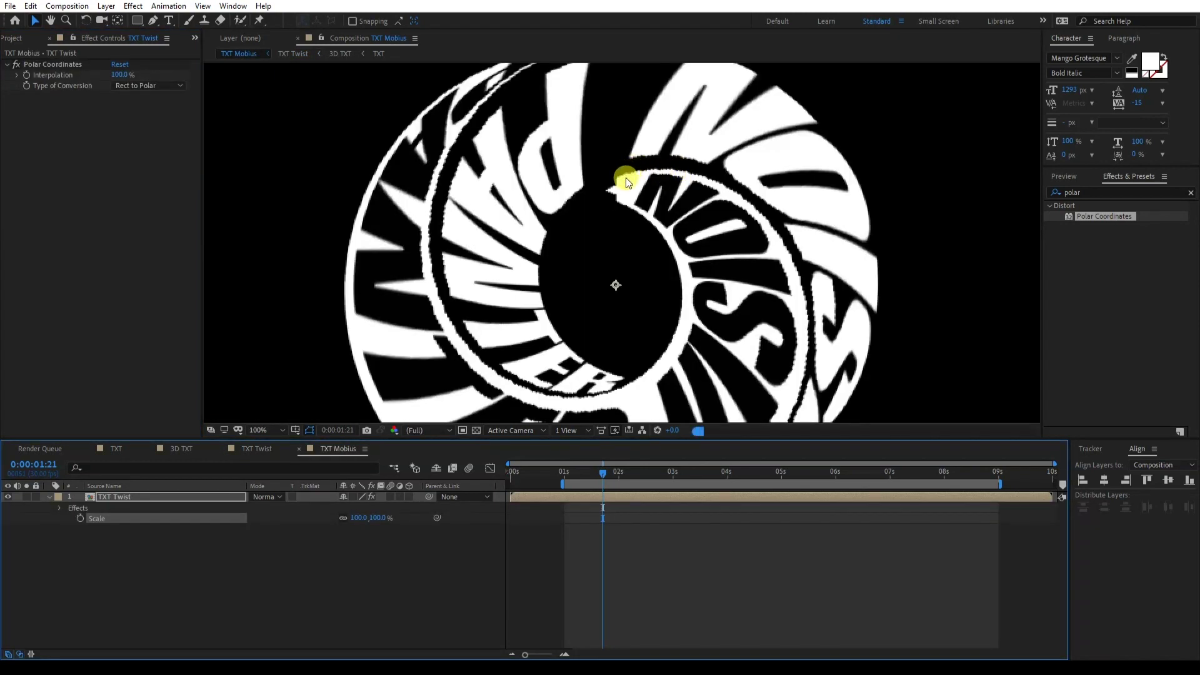
key(comma)
- Create a composition-sized gray solid with colour 949494 in TXT Mobius and place it beneath the TXT Twist layer
key(ctrl+shift+a)
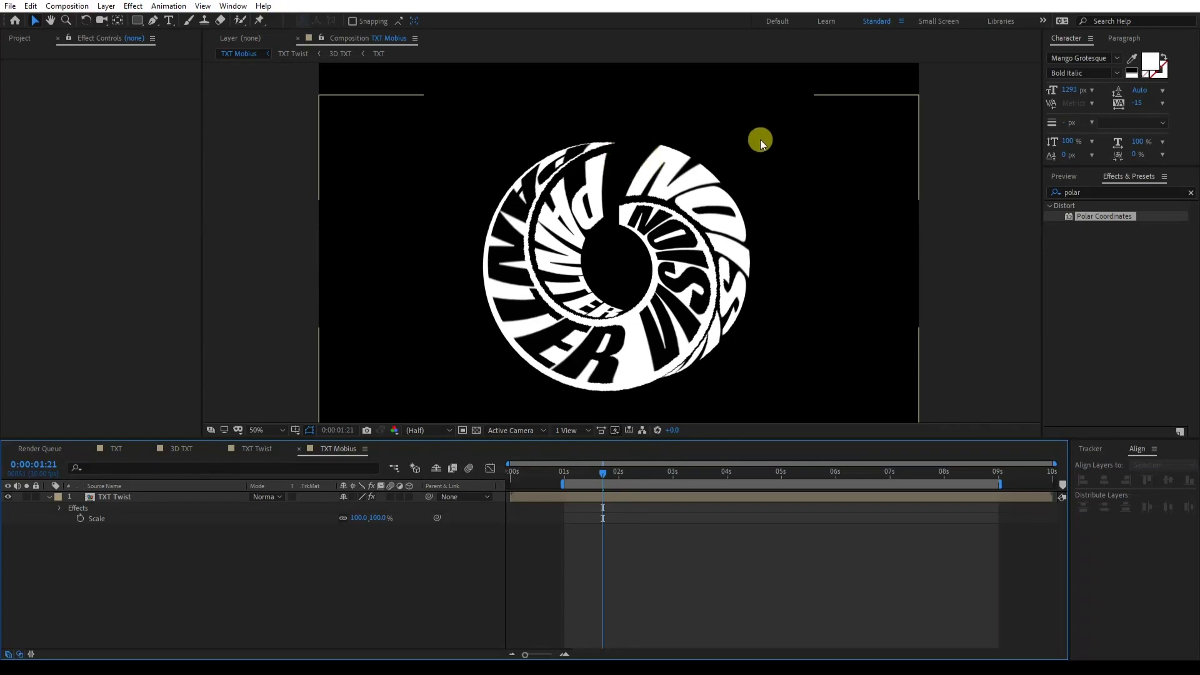
right_click(209, 550)
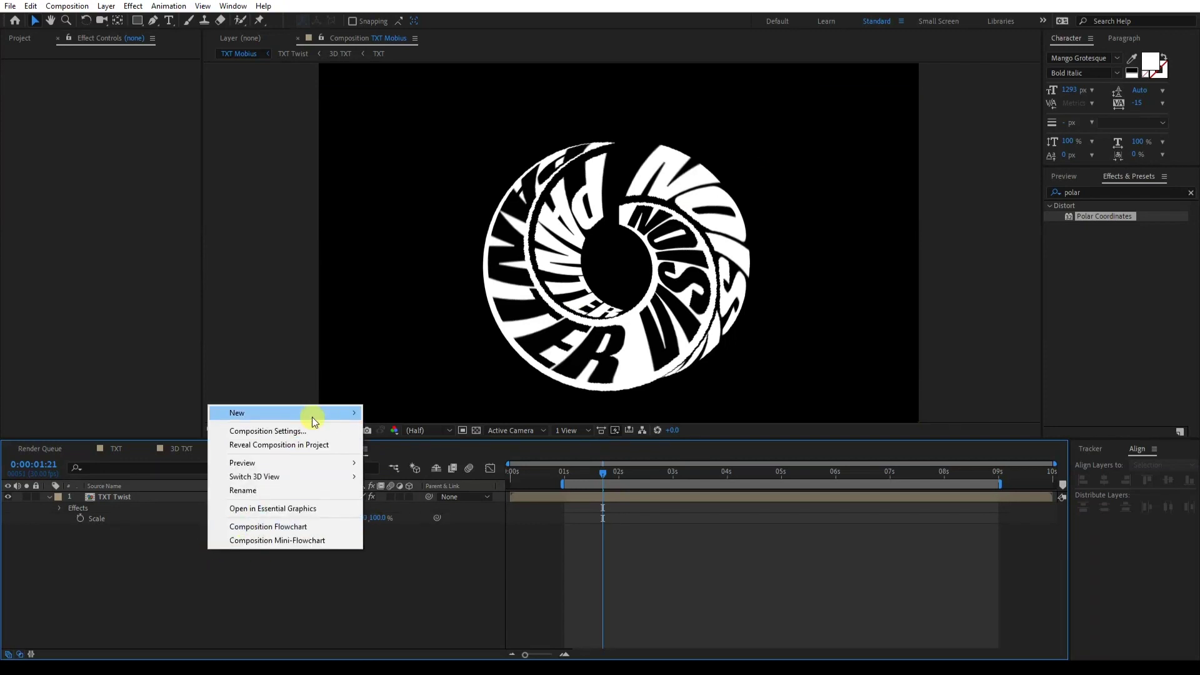
mouse_move(313, 415)
click(420, 444)
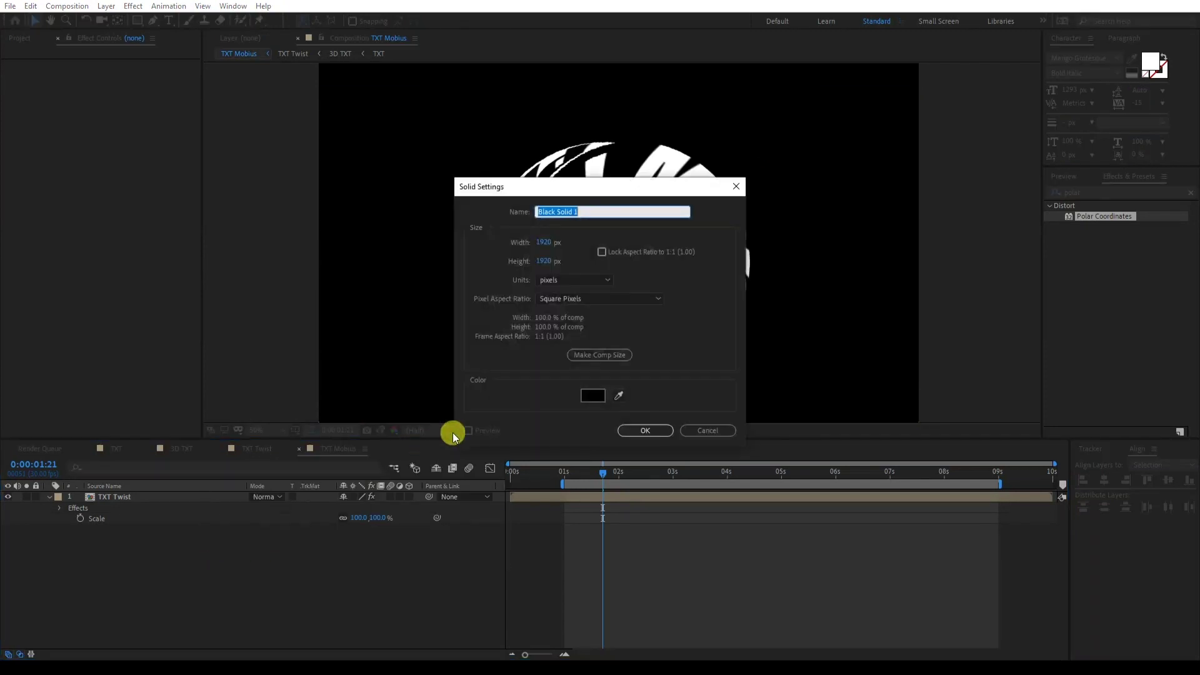
drag(927, 404, 867, 392)
click(1161, 328)
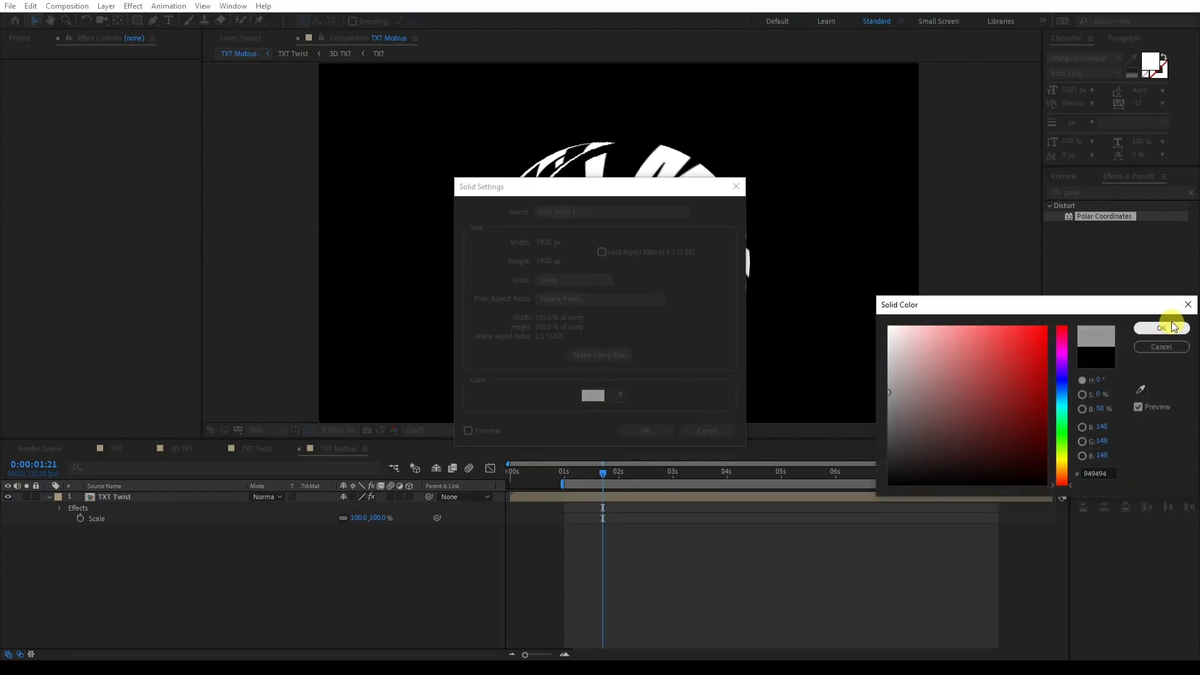
click(650, 429)
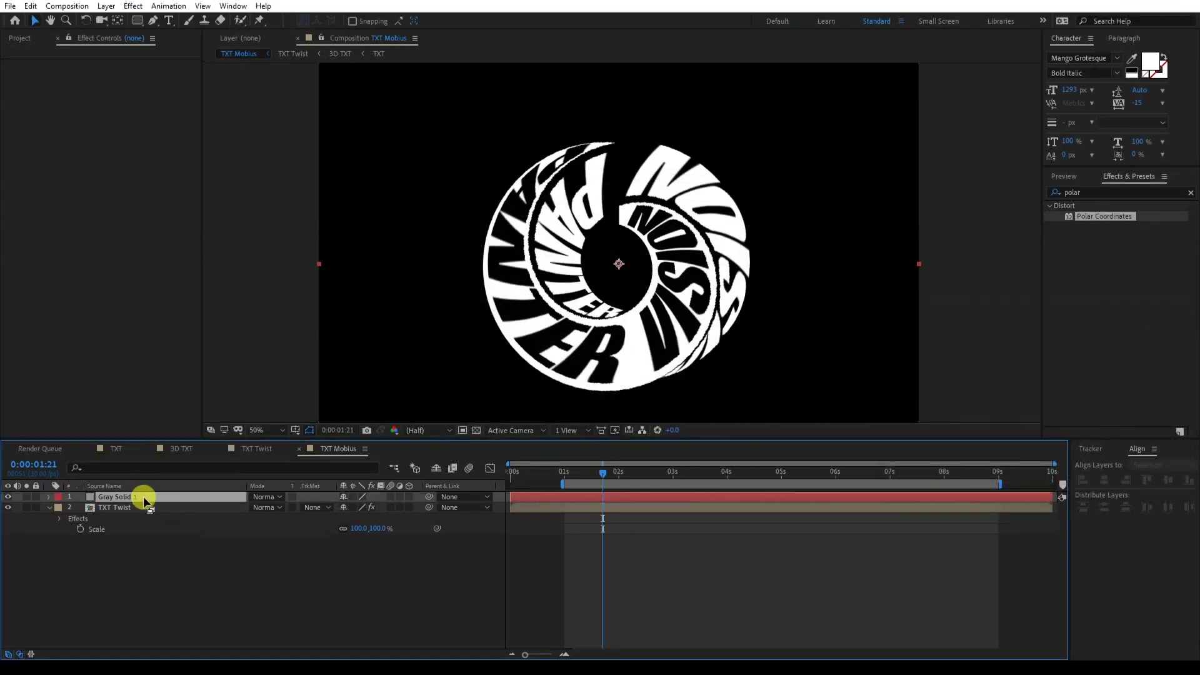
click(133, 498)
drag(130, 500, 124, 536)
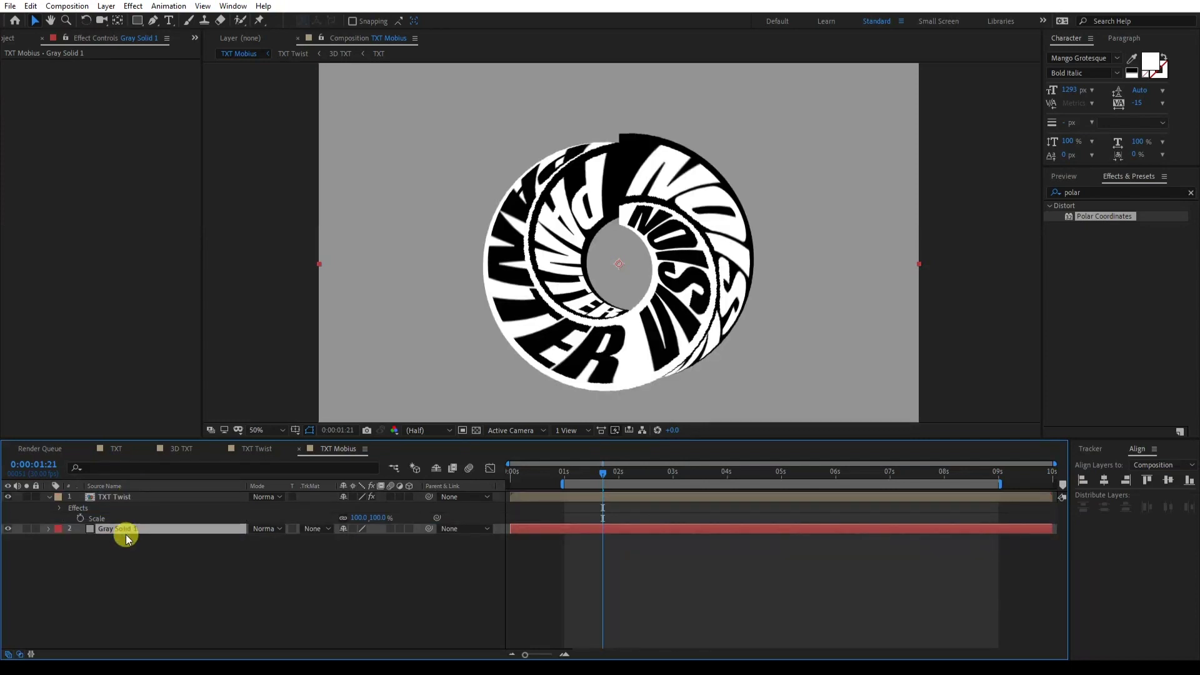
- Lower the 3D TXT layer's Max Displacement Time slightly in TXT Twist, and recheck the ring's seam against the gray background in TXT Mobius
click(253, 447)
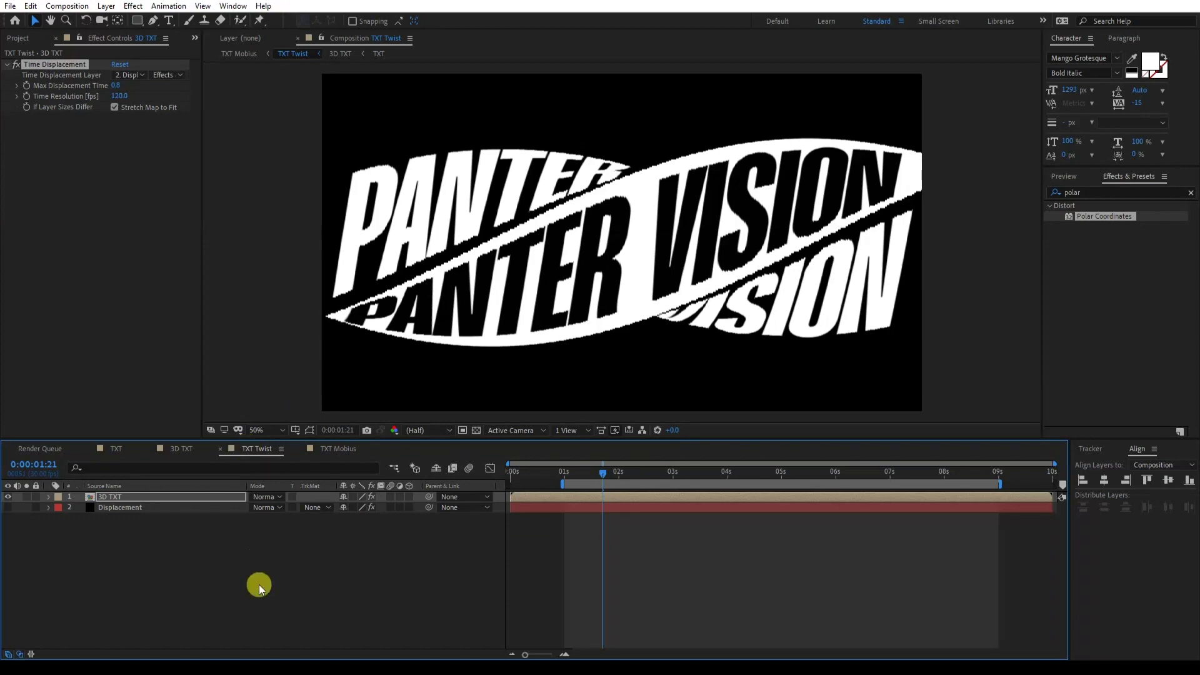
drag(126, 82, 120, 88)
click(337, 449)
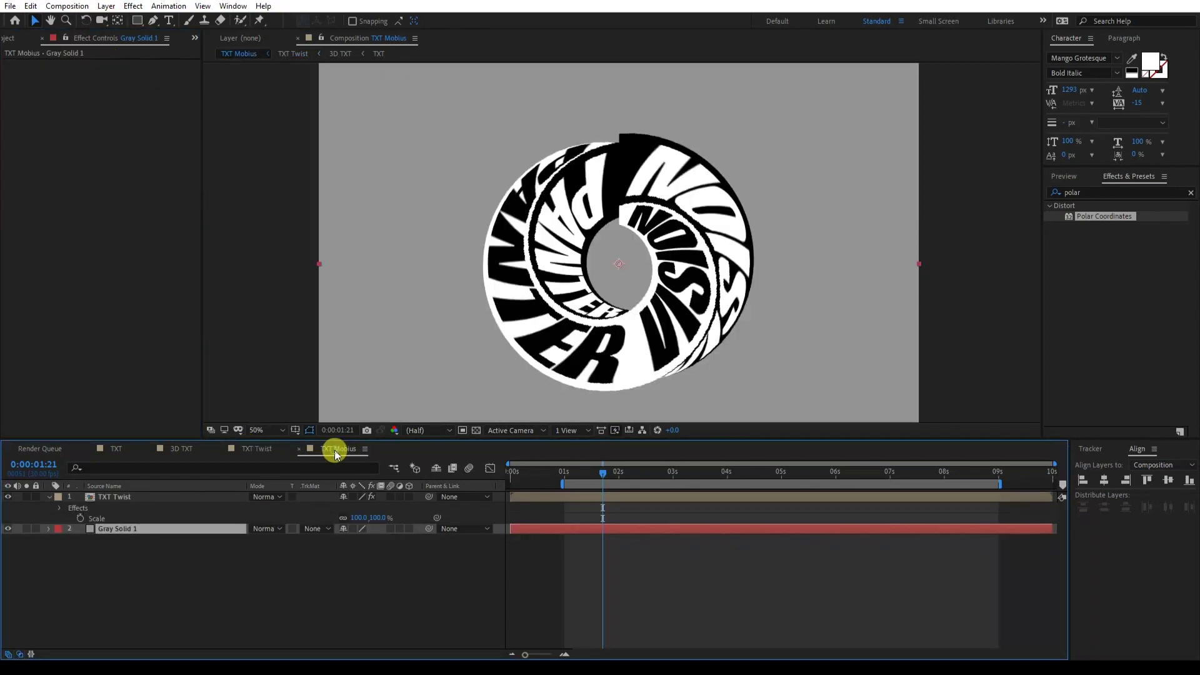
key(period)
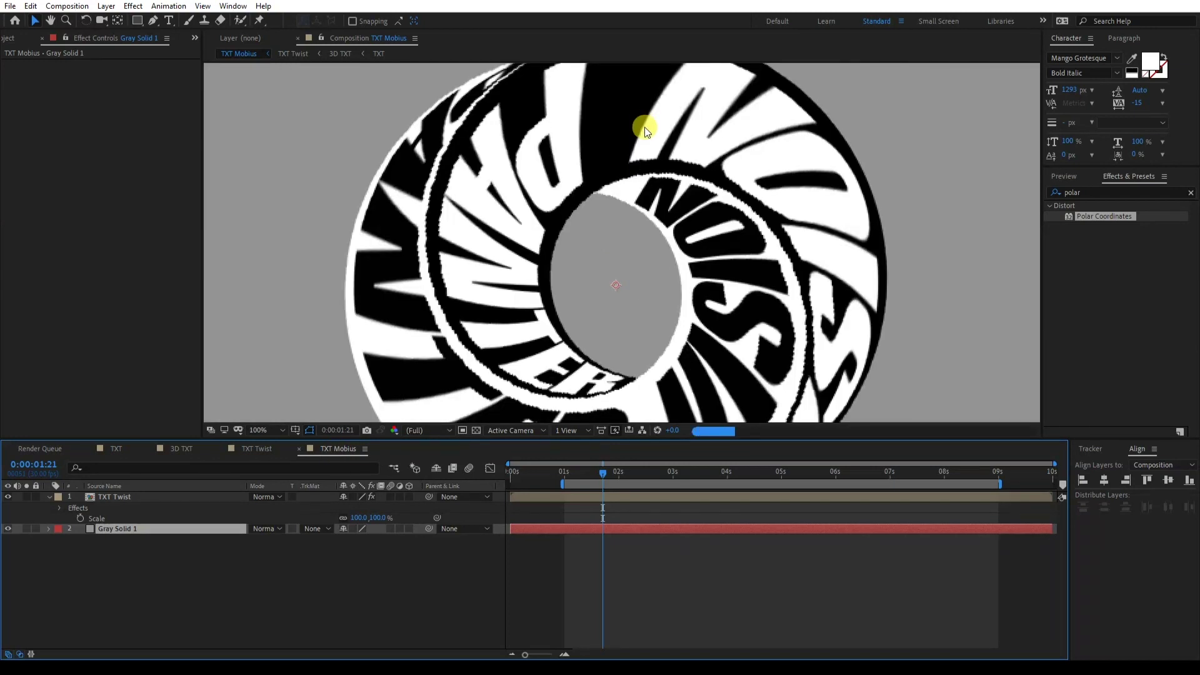
key(comma)
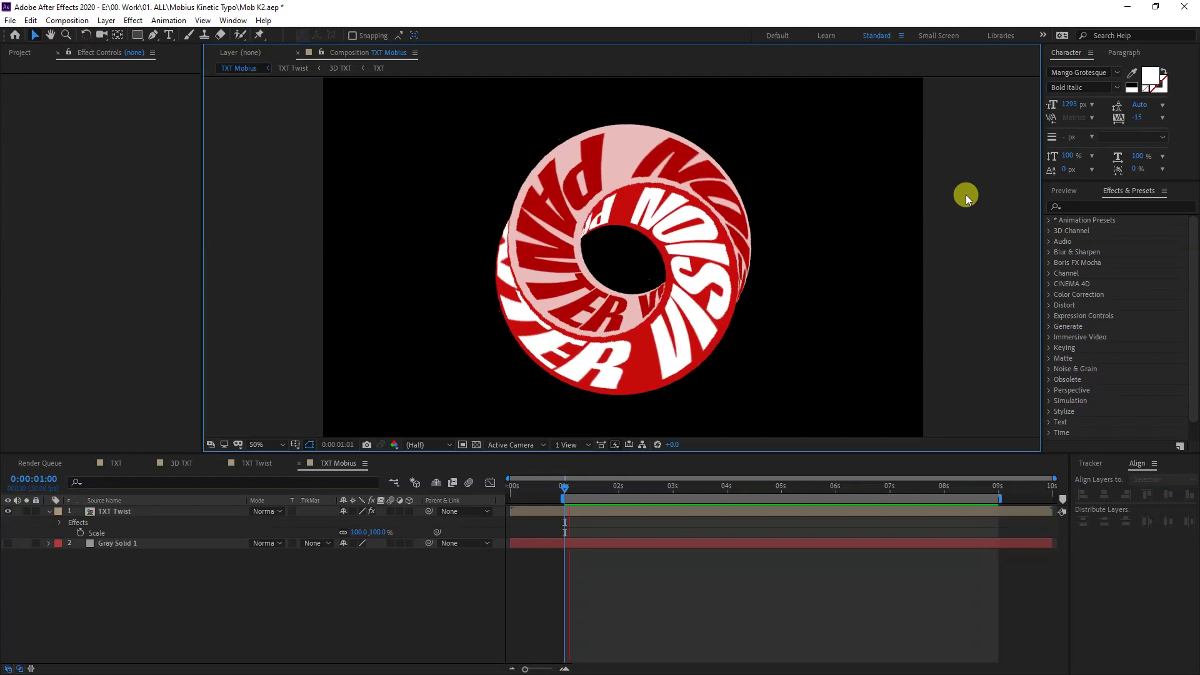